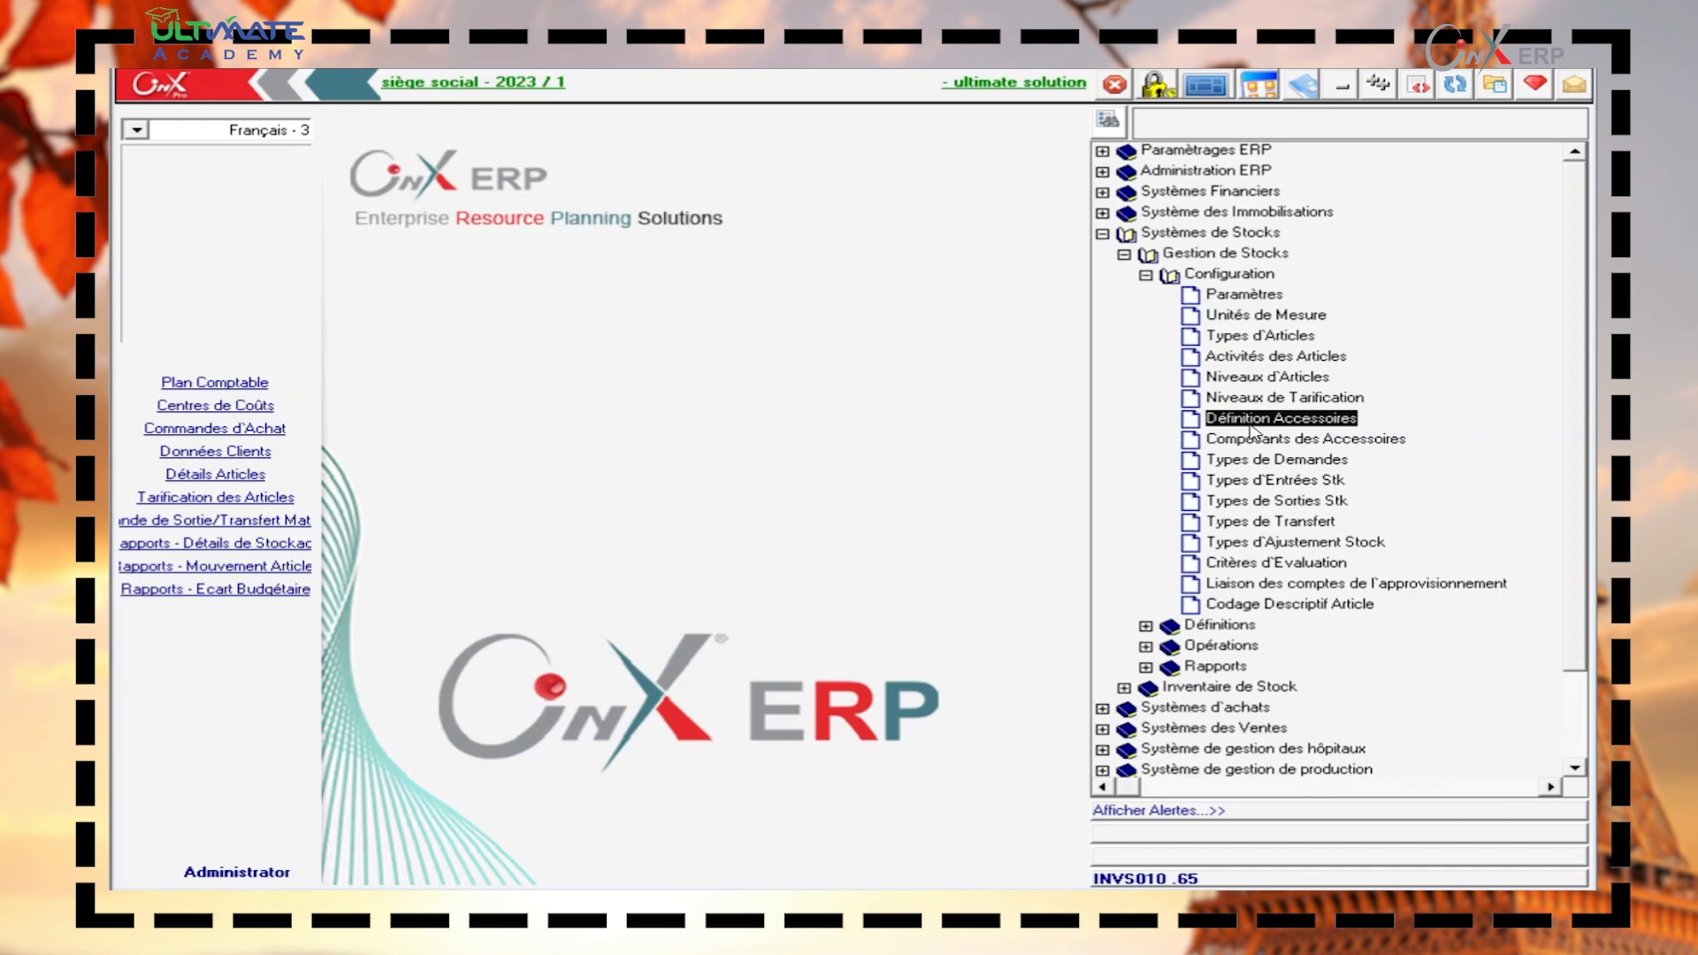
# In Définition Accessoires, add an accessory with "color" as both its description and French description, and save it.
pyautogui.doubleClick(1250, 425)
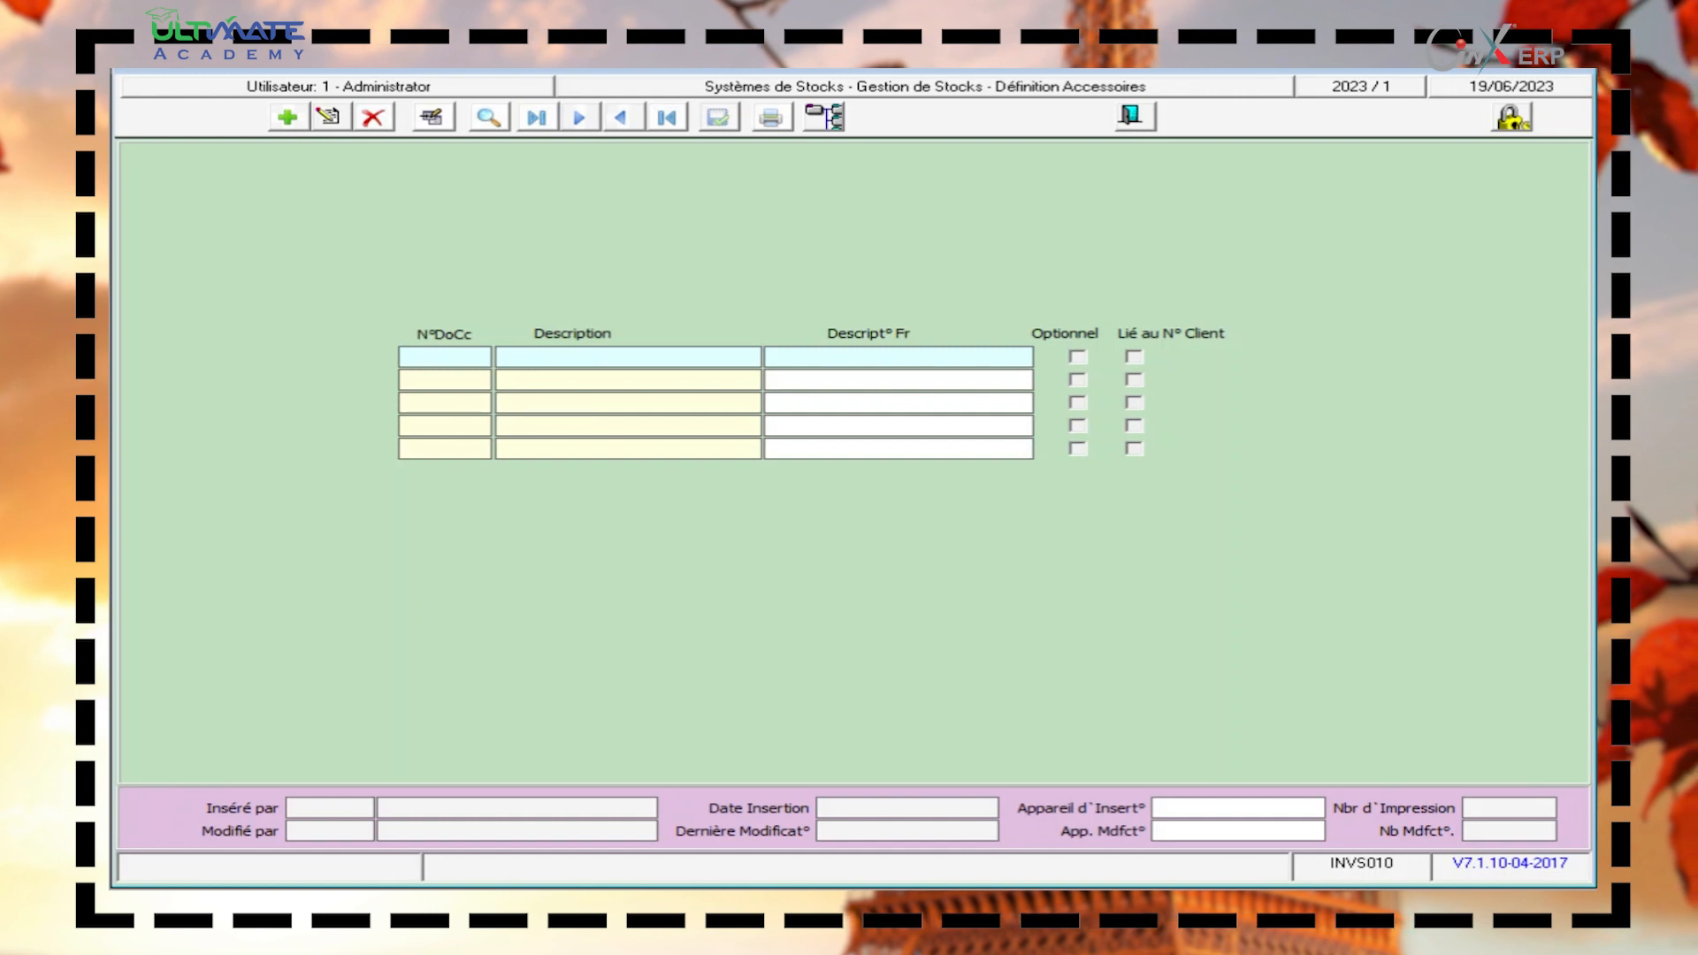
pyautogui.click(287, 119)
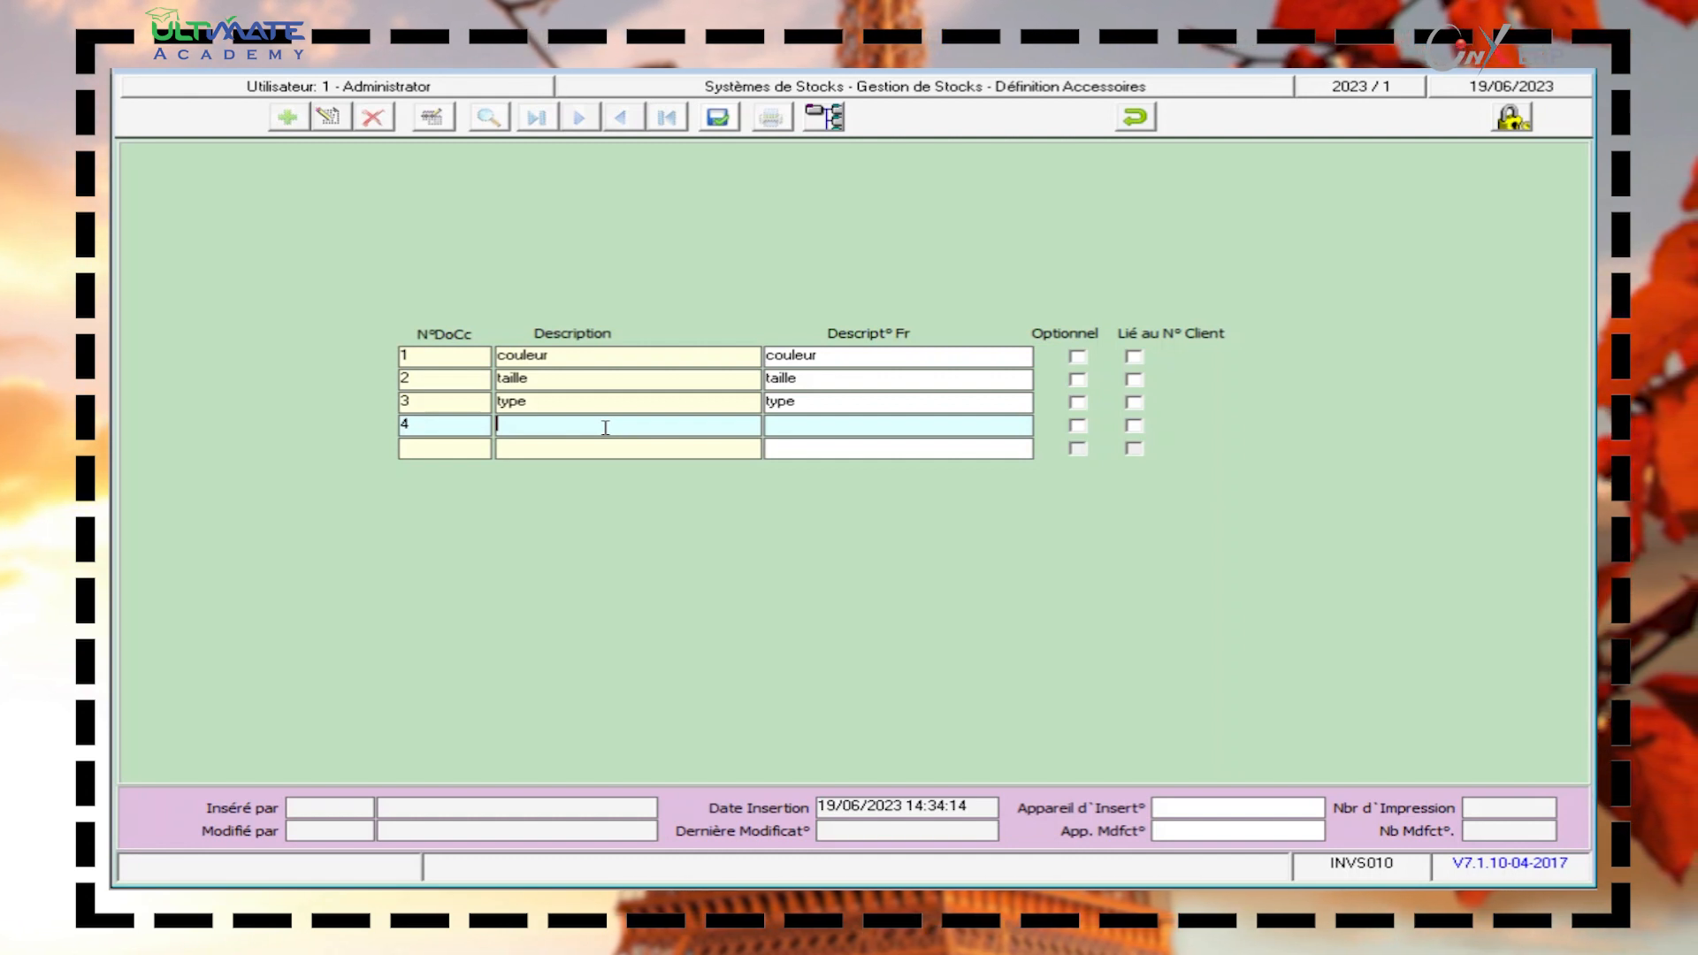
pyautogui.write('c')
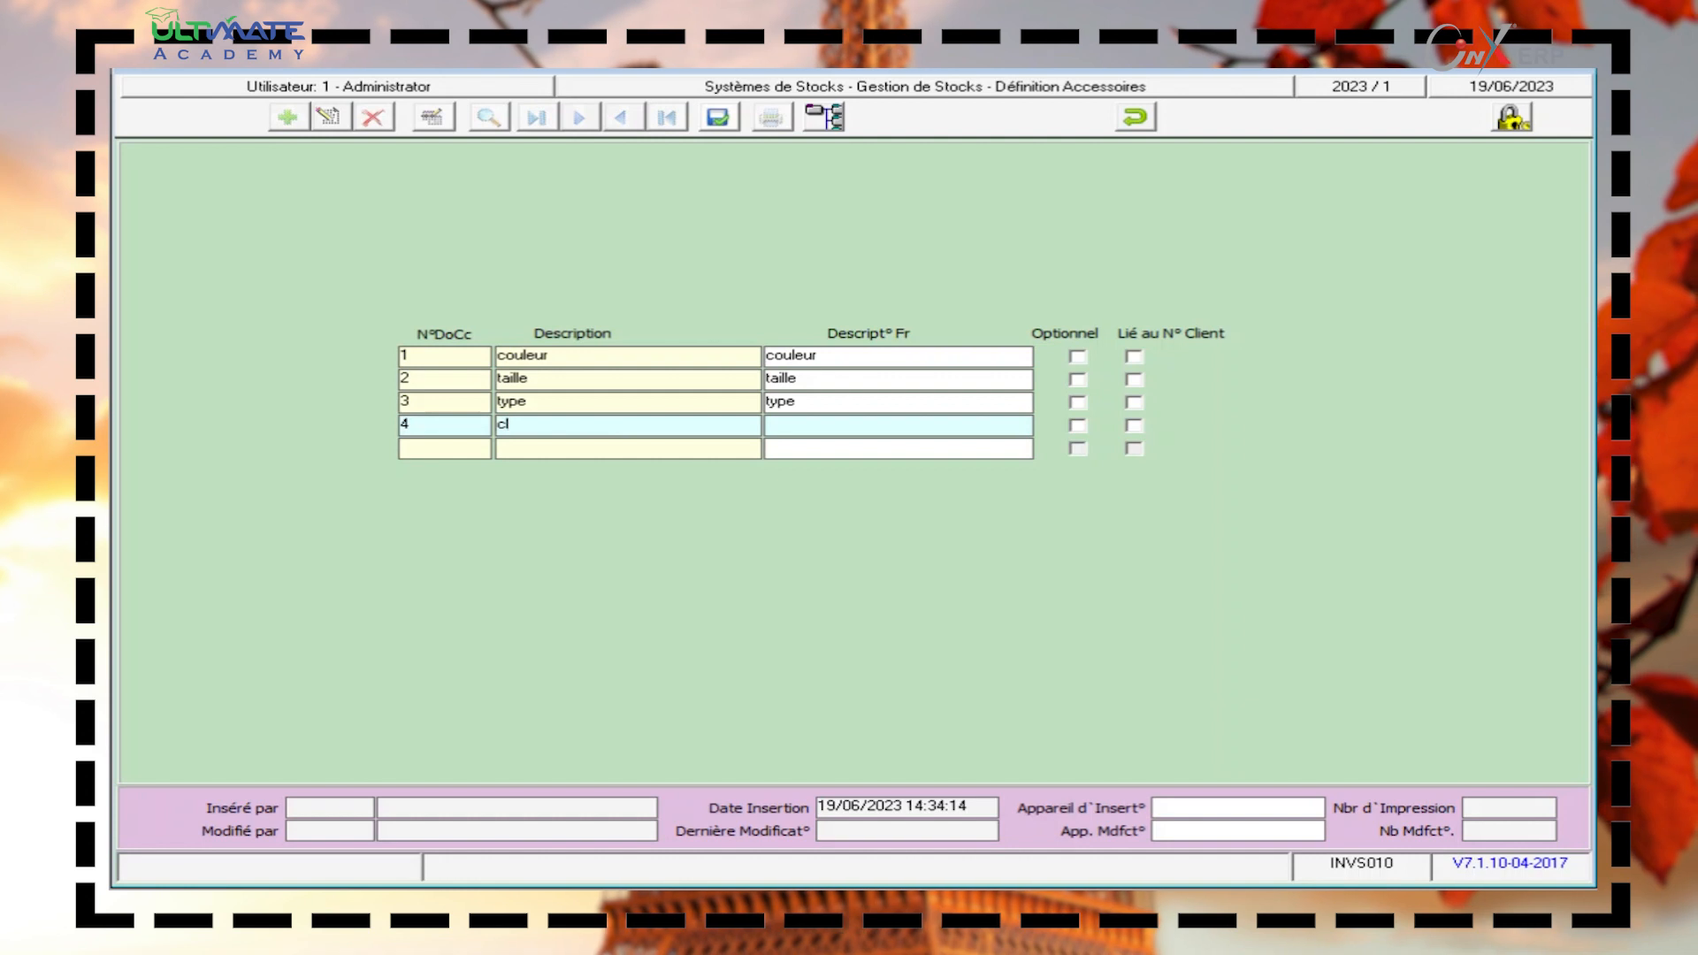
pyautogui.write('olo')
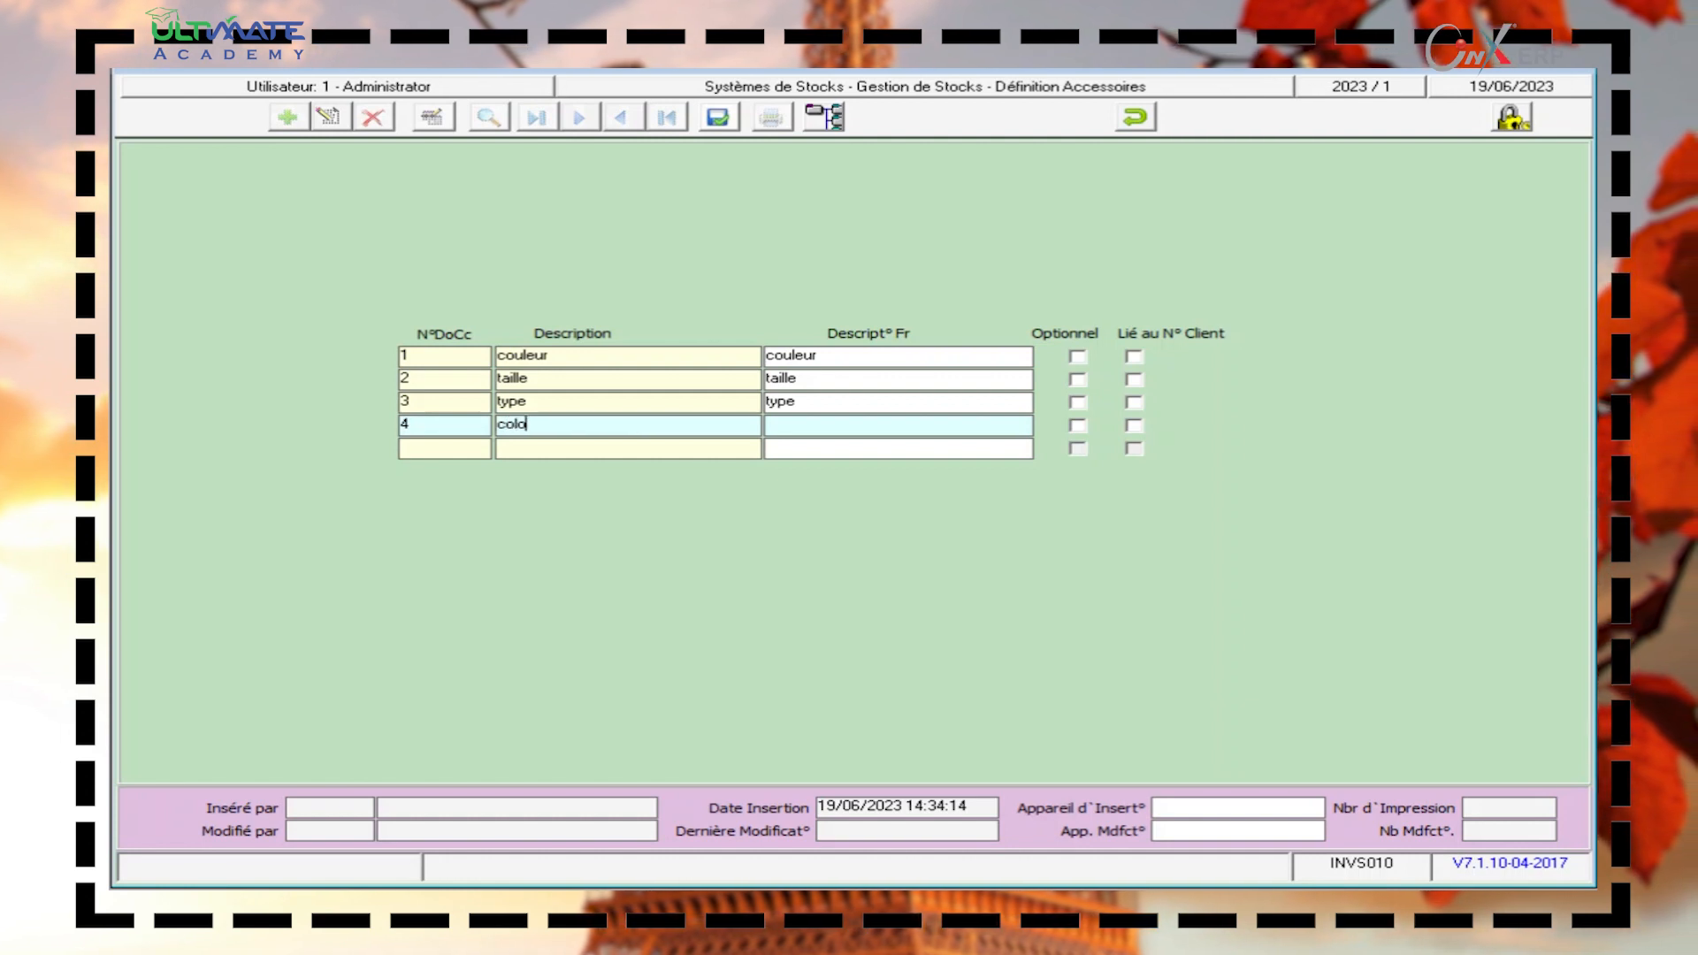
pyautogui.write('r')
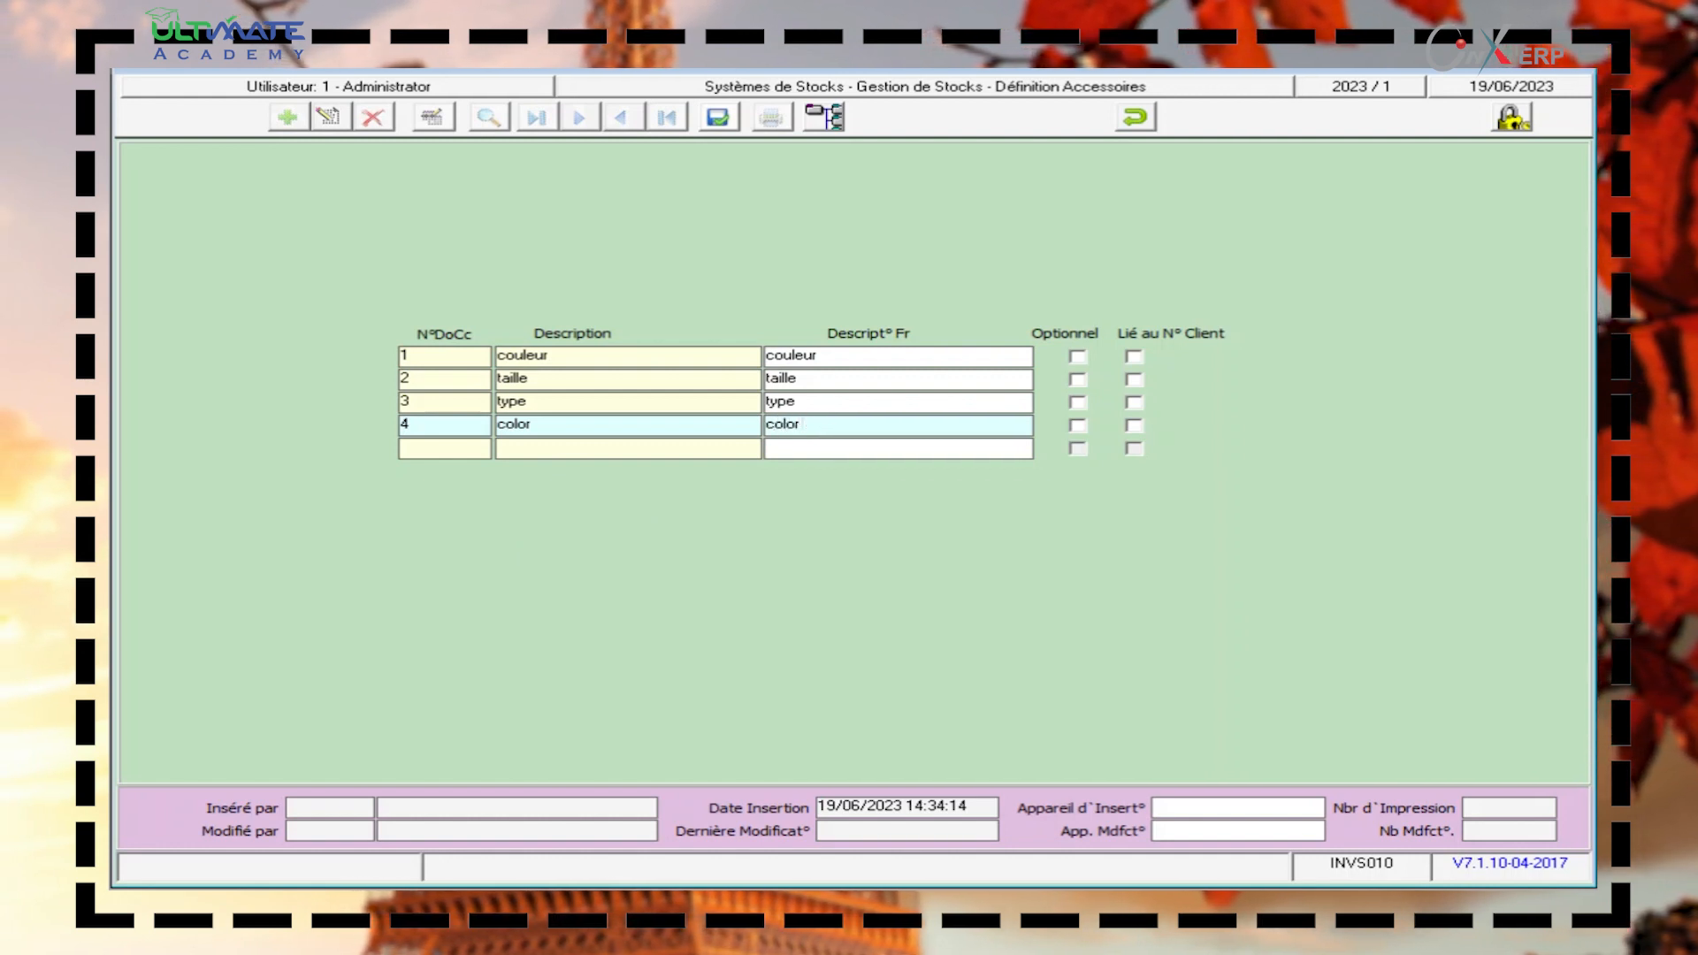
pyautogui.click(717, 117)
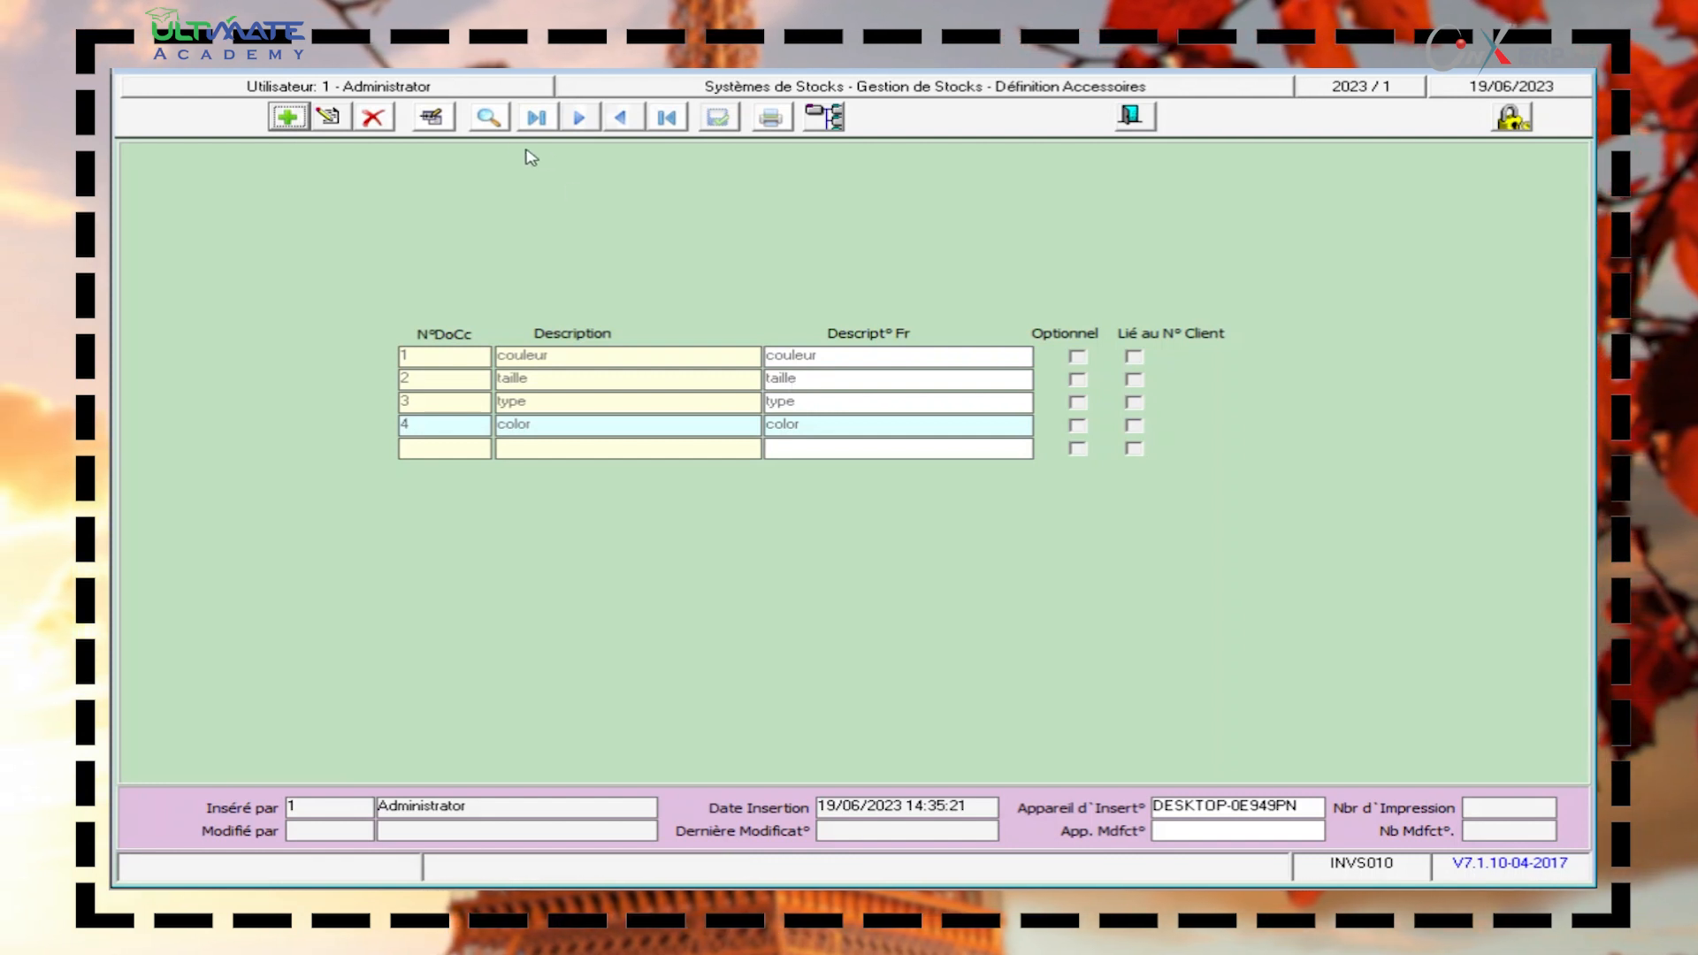
# Look up the list of defined article accessories, then leave the accessory definition form.
pyautogui.click(489, 118)
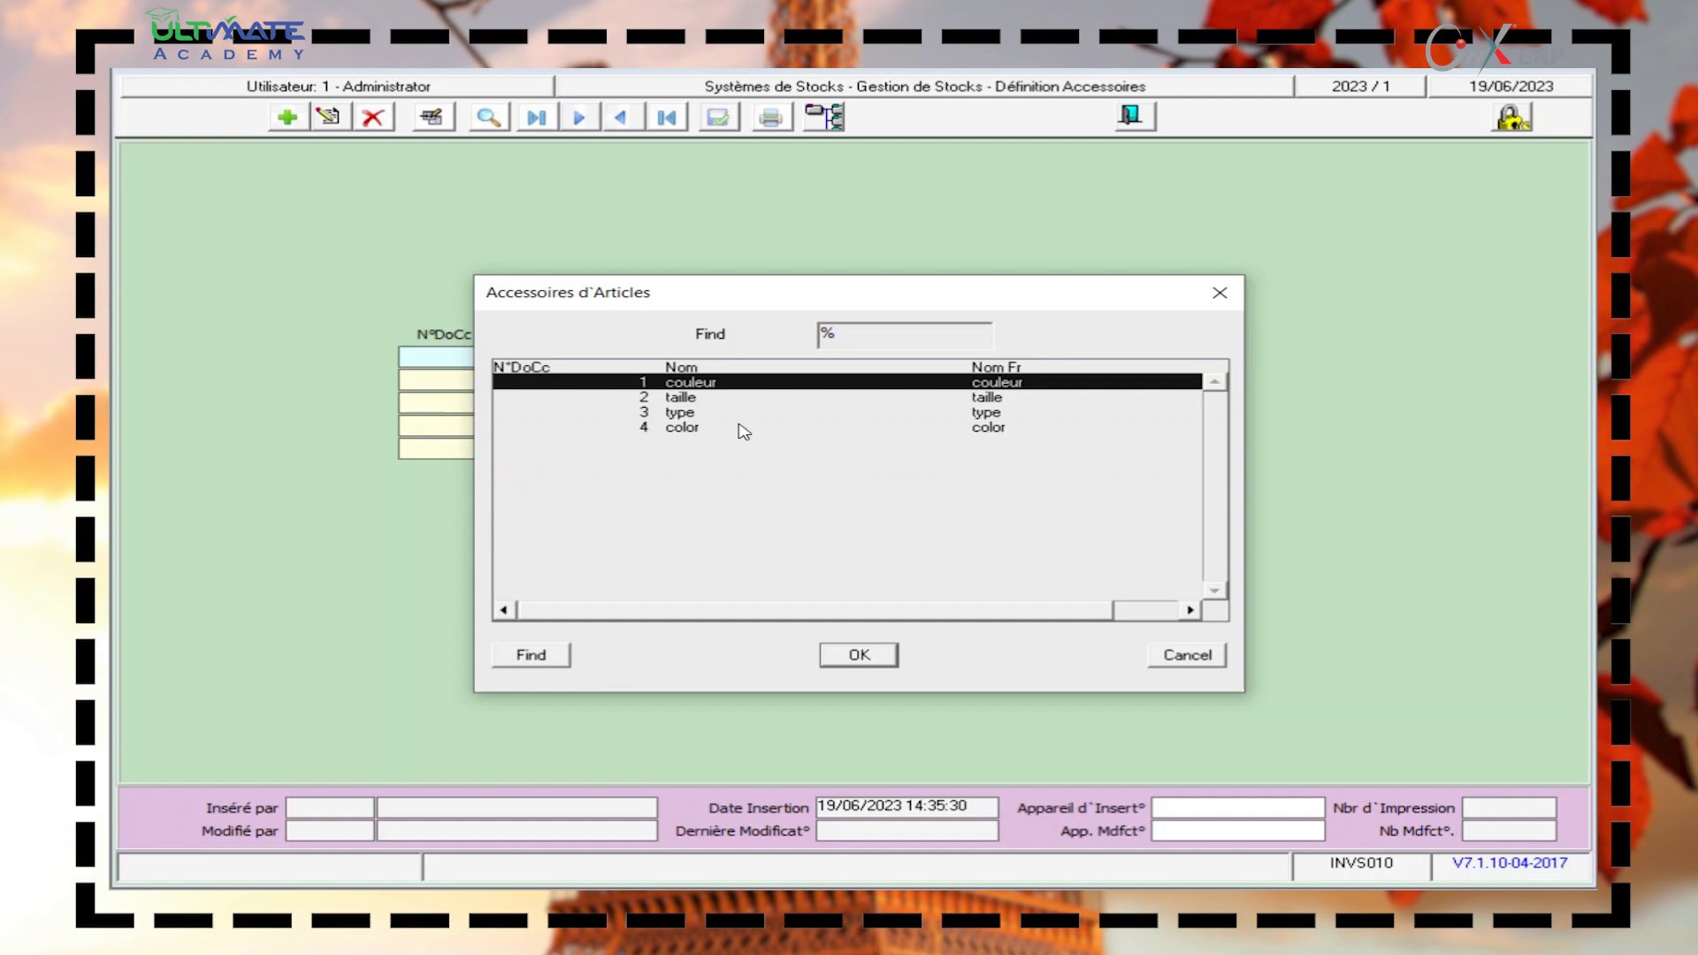
pyautogui.click(1226, 291)
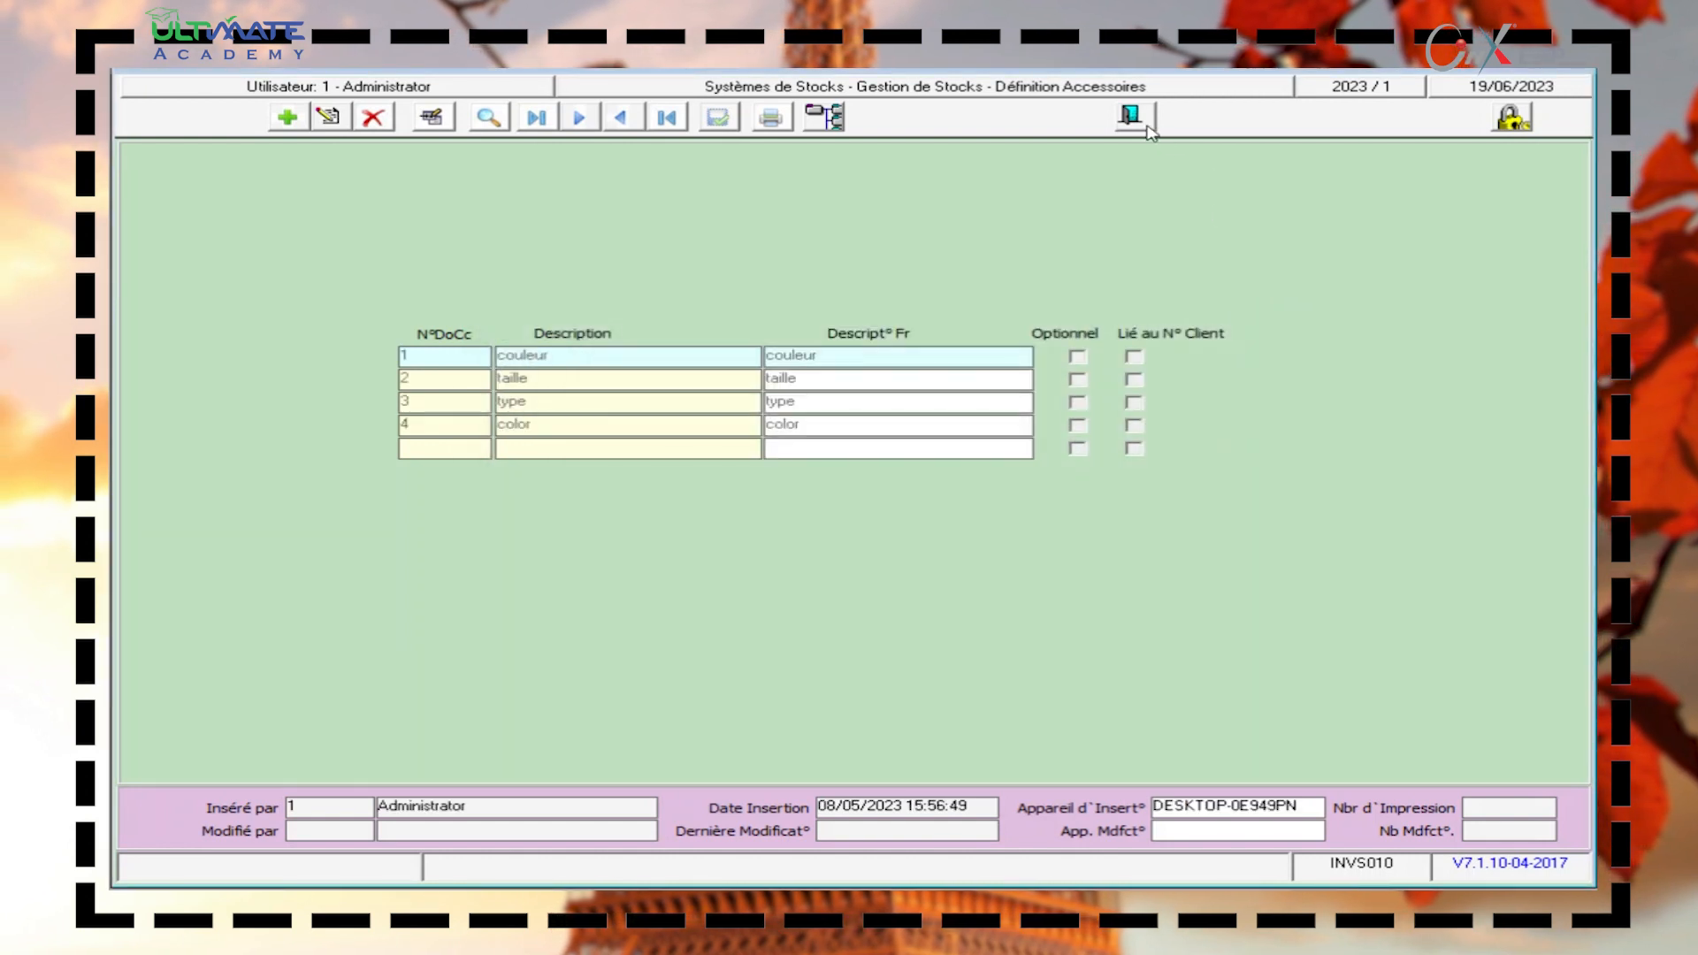
pyautogui.click(1143, 122)
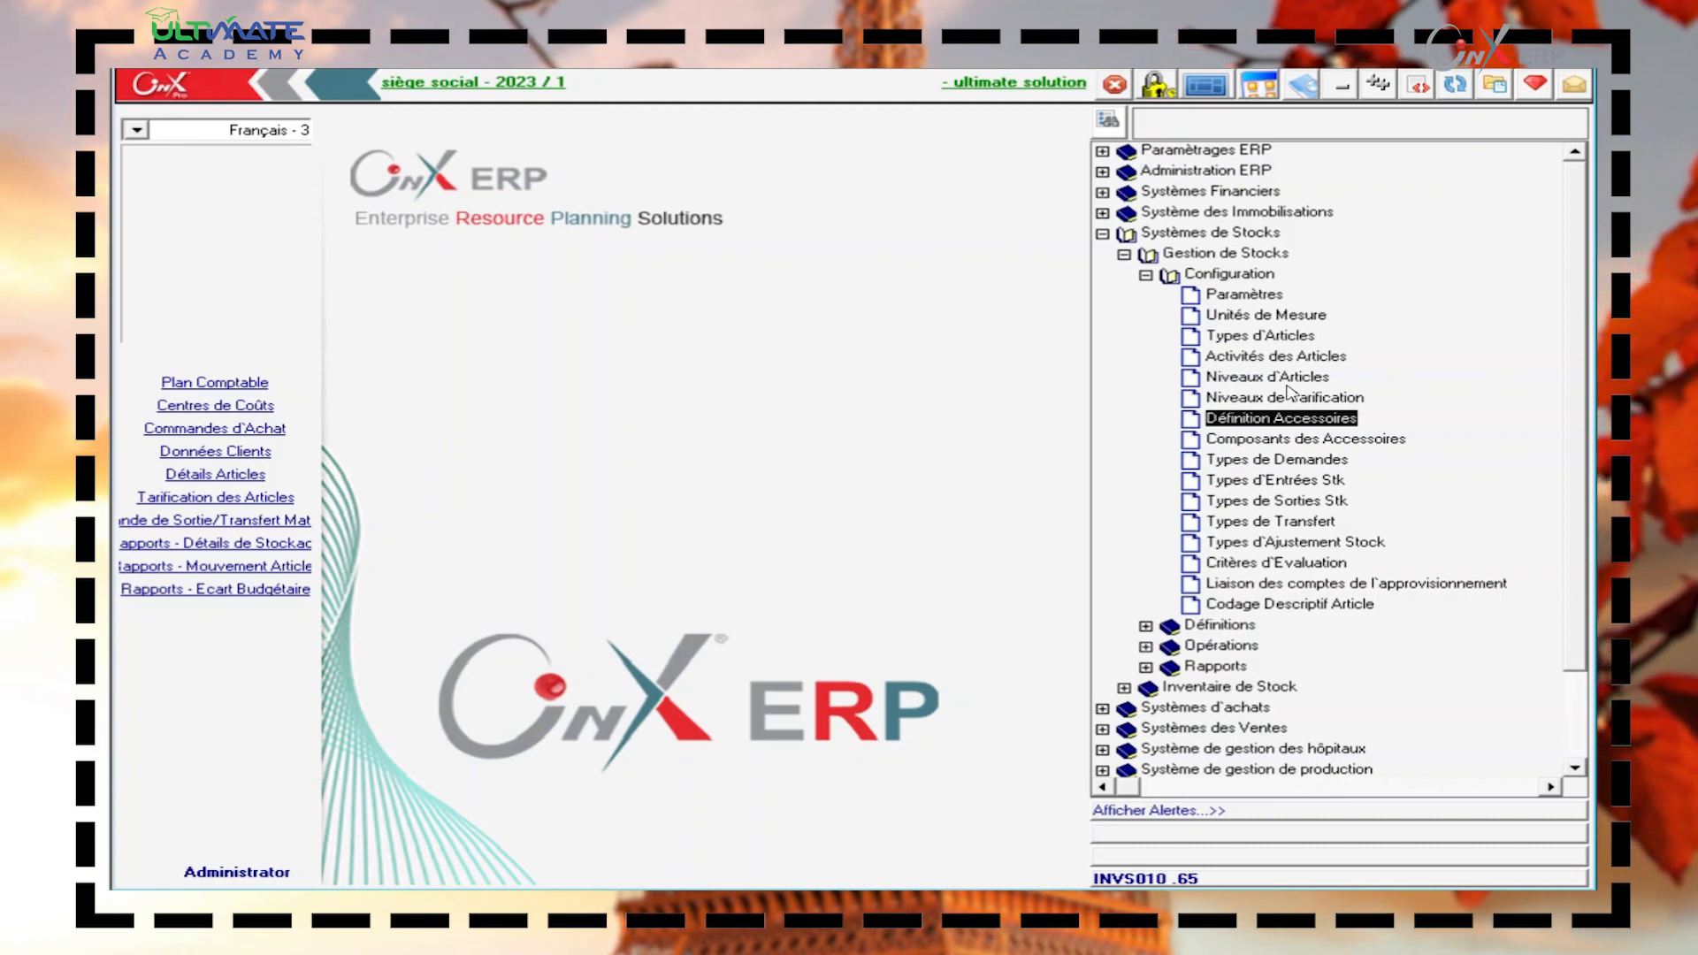
# Open Composants des Accessoires and select the accessory 1-couleur to load its components.
pyautogui.doubleClick(1316, 446)
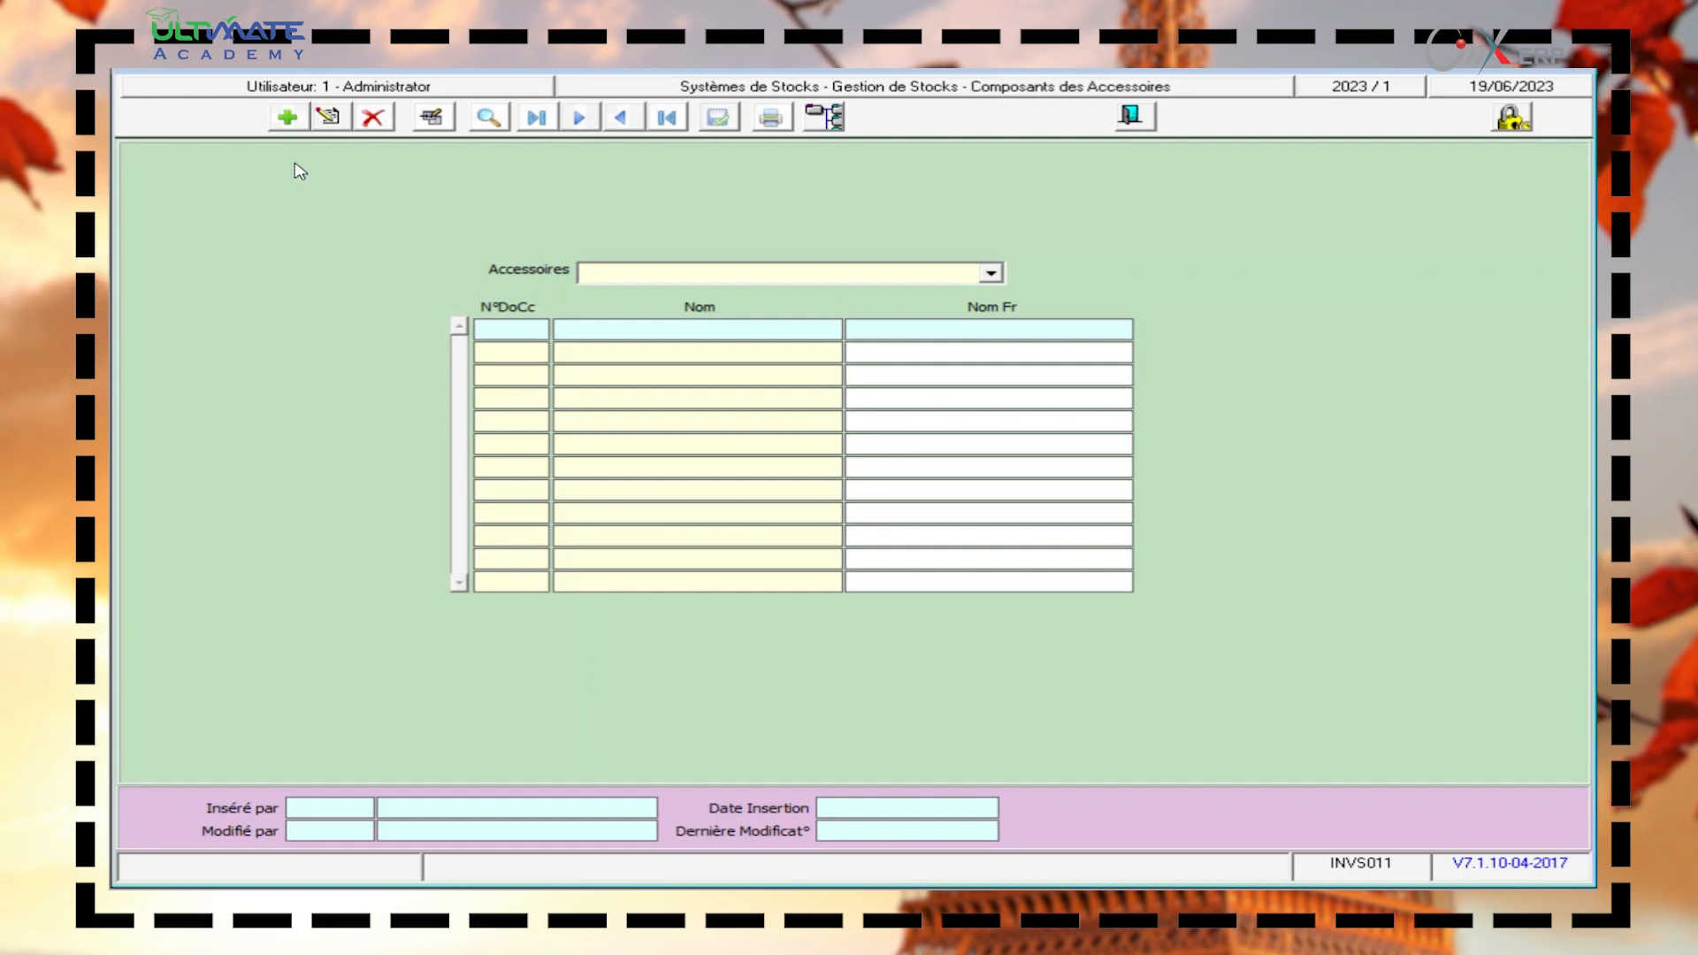
pyautogui.click(287, 118)
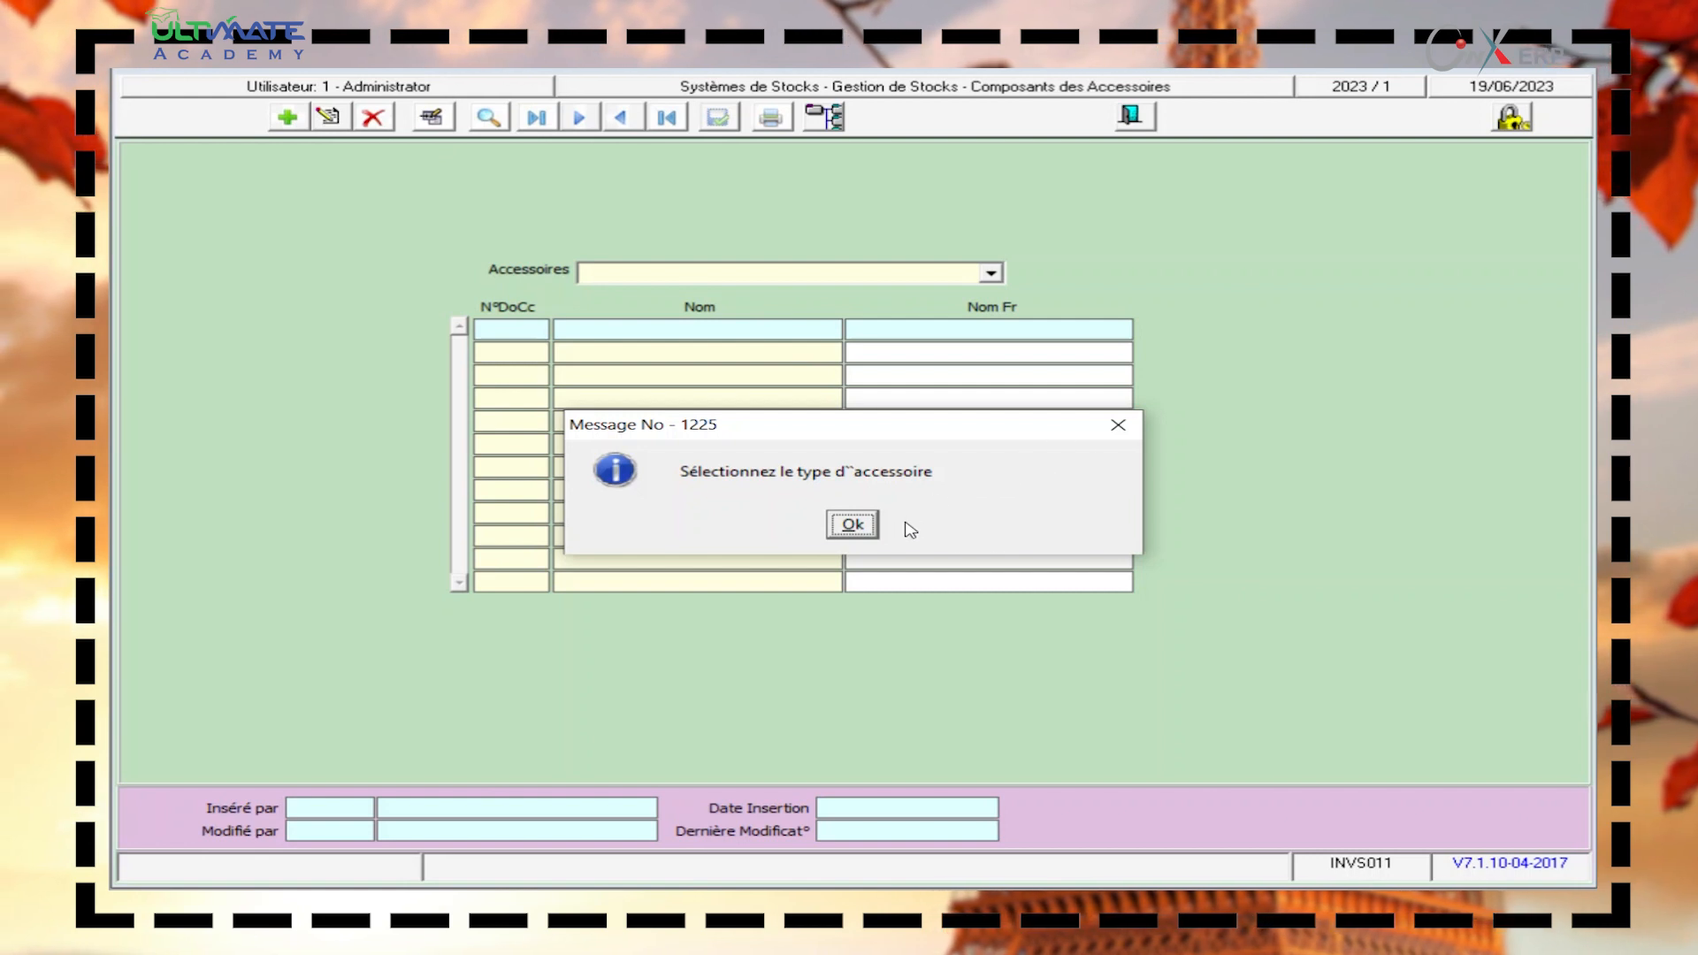
pyautogui.click(1119, 426)
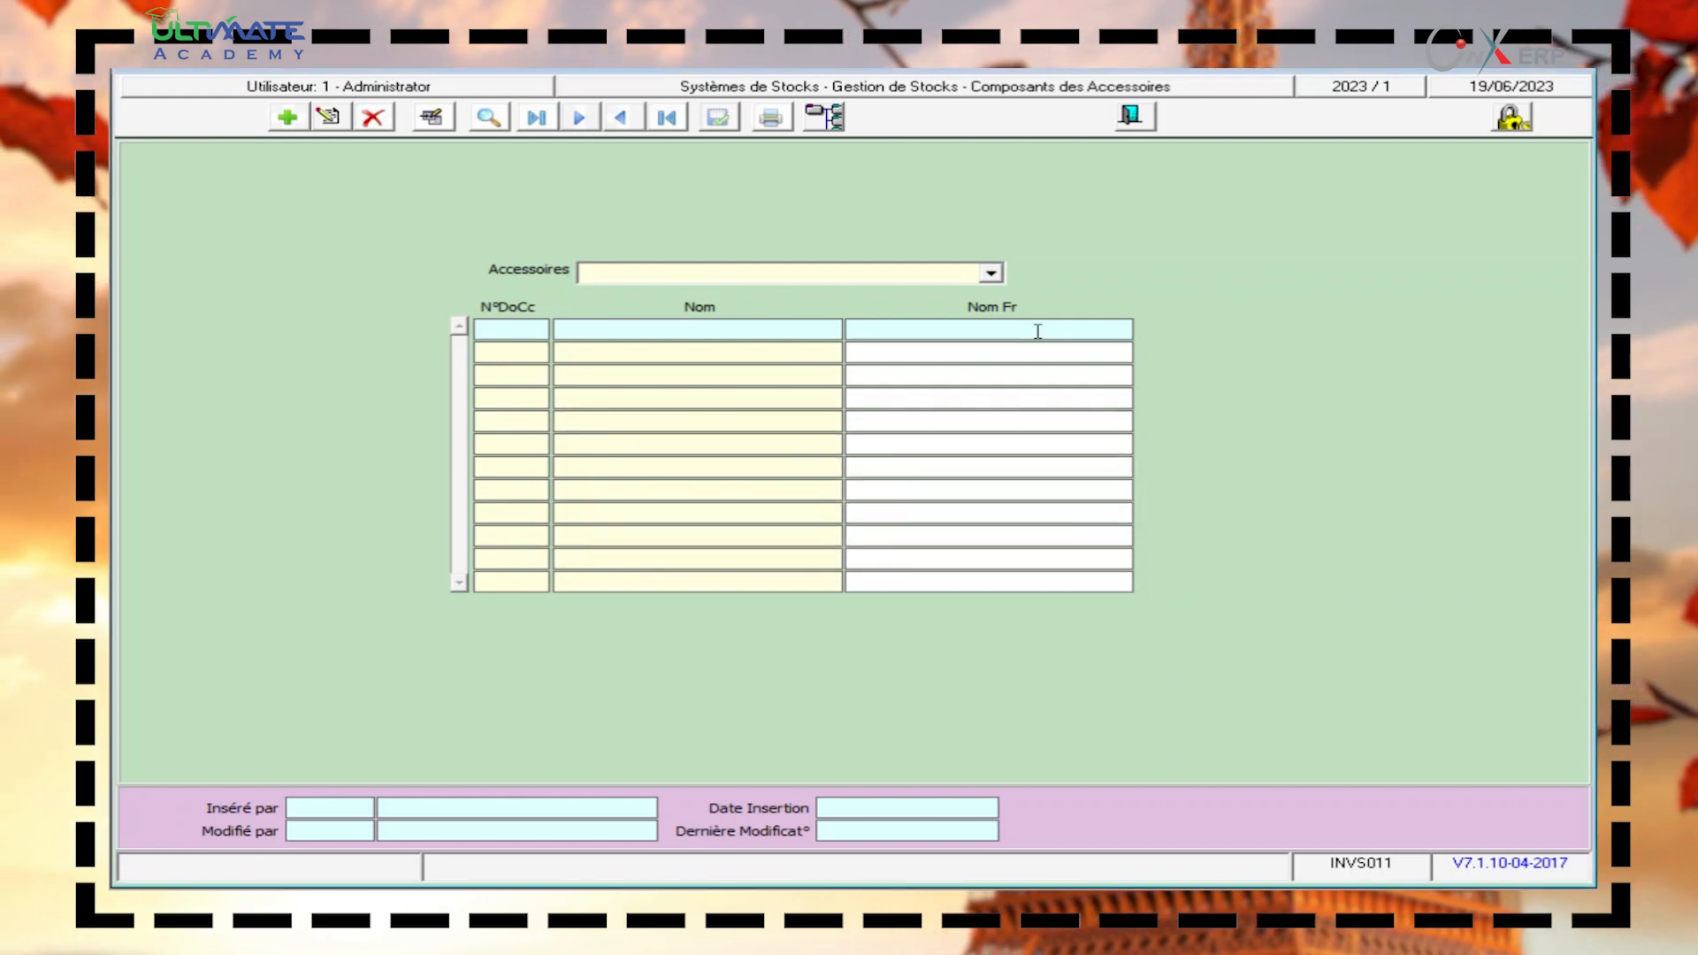
pyautogui.click(991, 274)
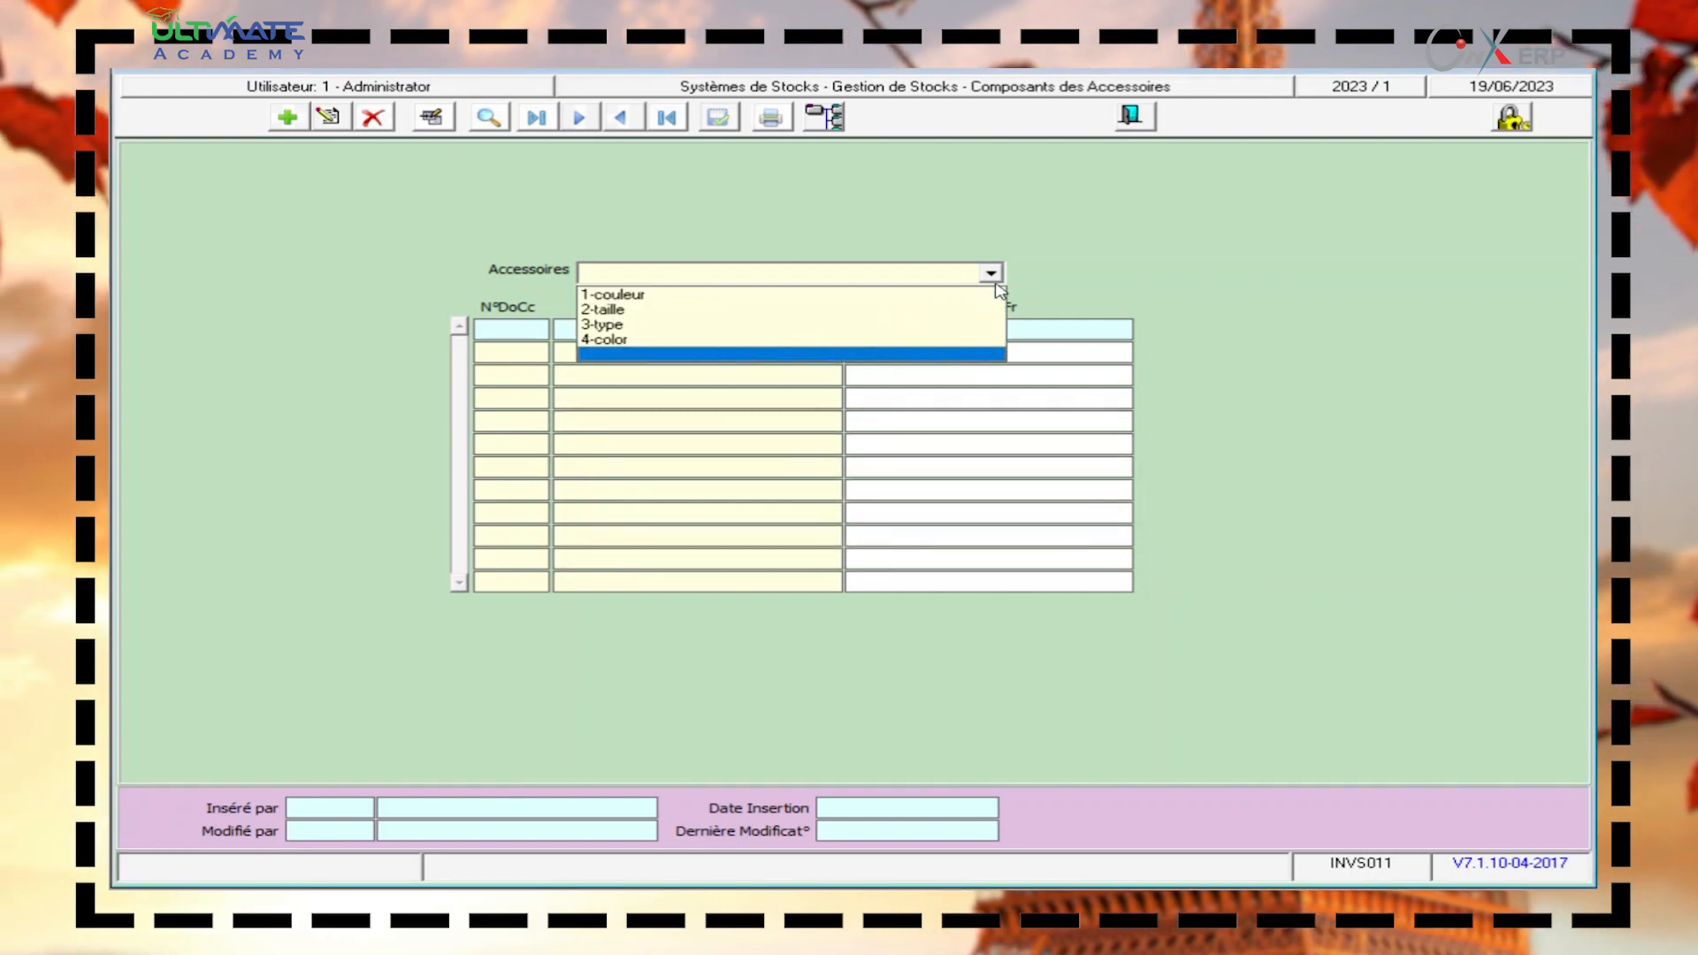
pyautogui.click(943, 295)
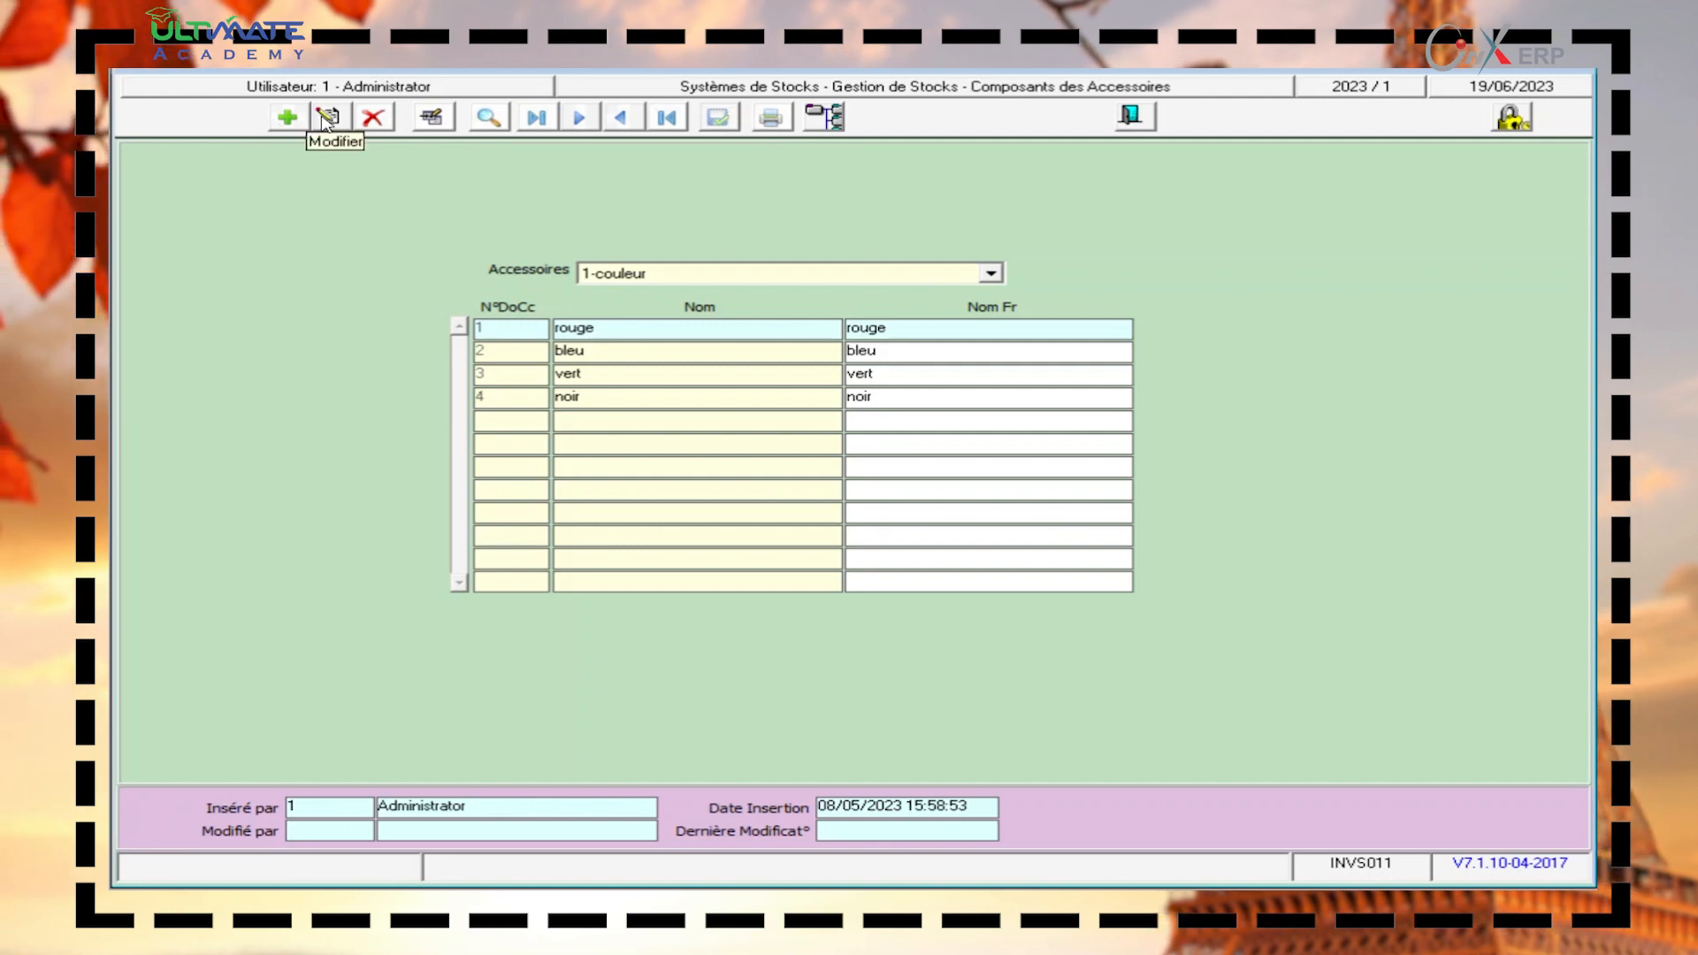
# Add a component named "jaune" to the couleur accessory, with the same French name, and save it.
pyautogui.click(288, 122)
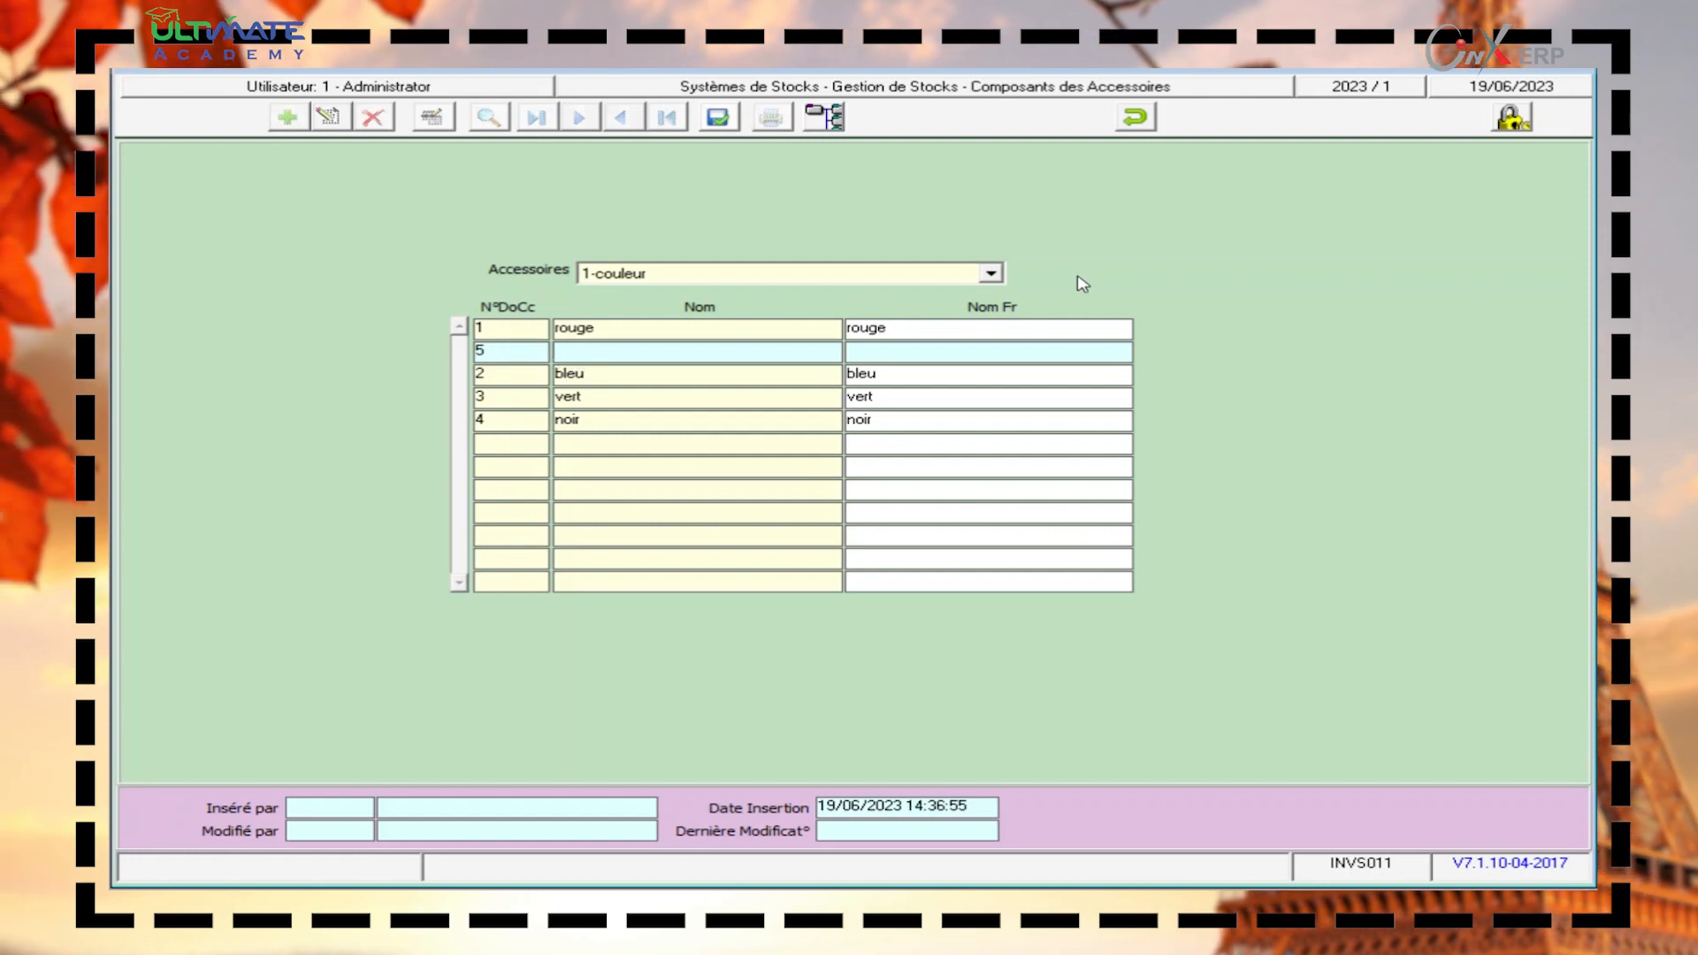
pyautogui.write('jaune')
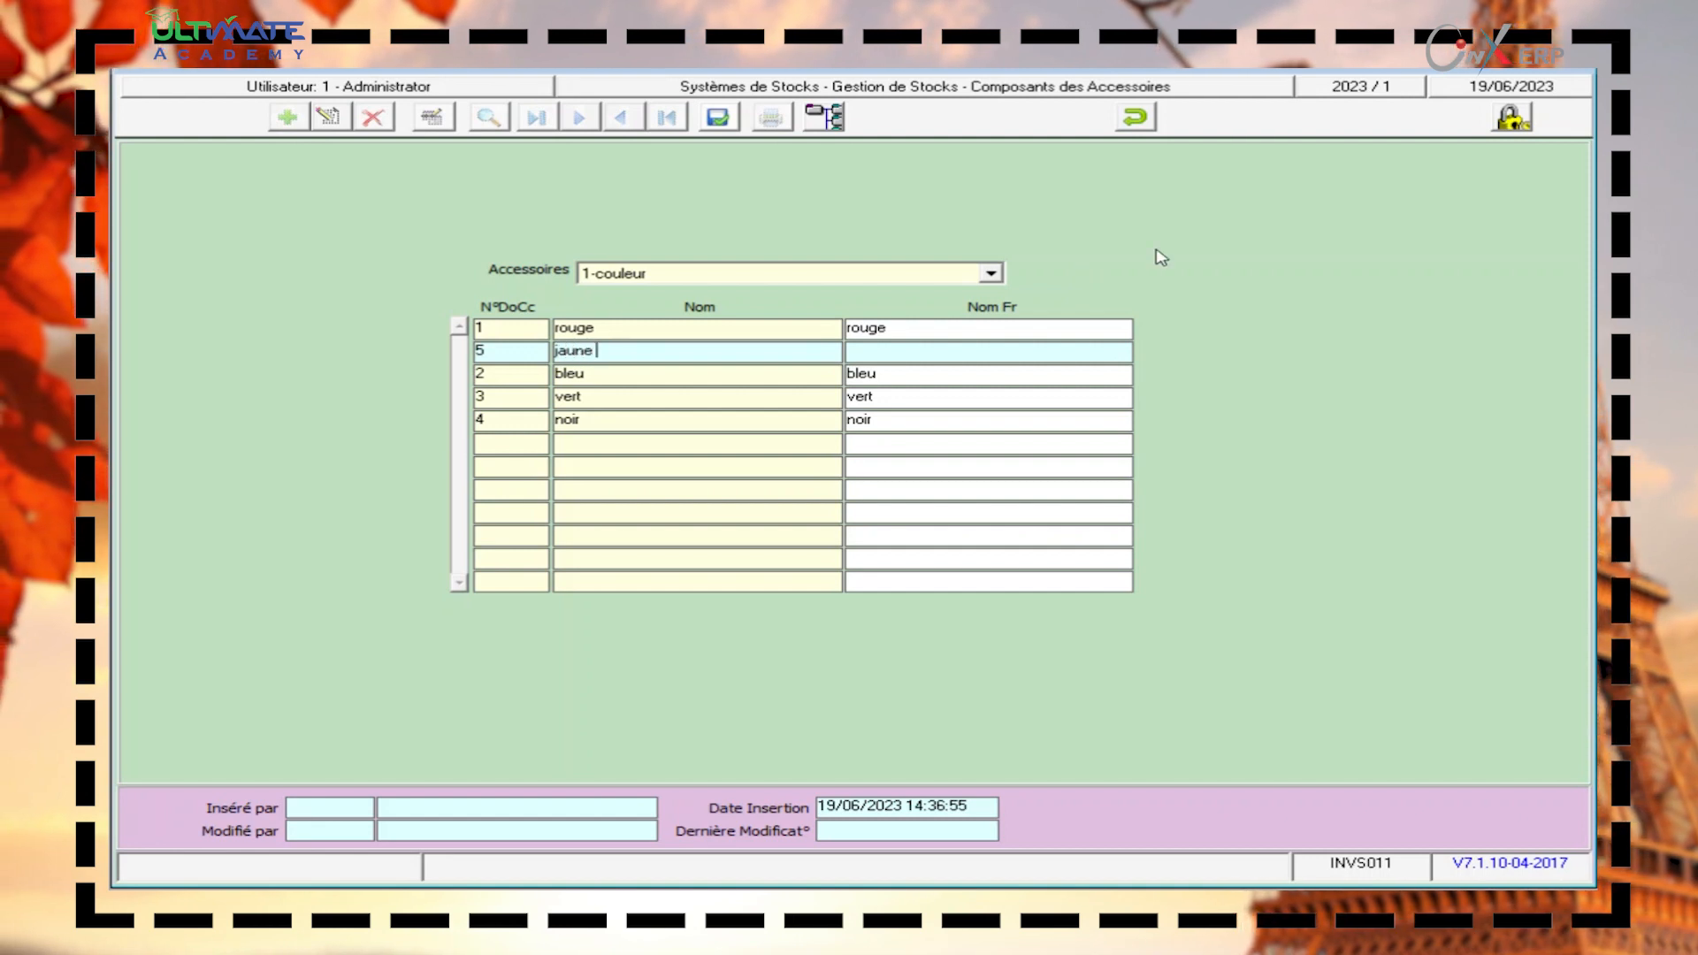
pyautogui.click(965, 350)
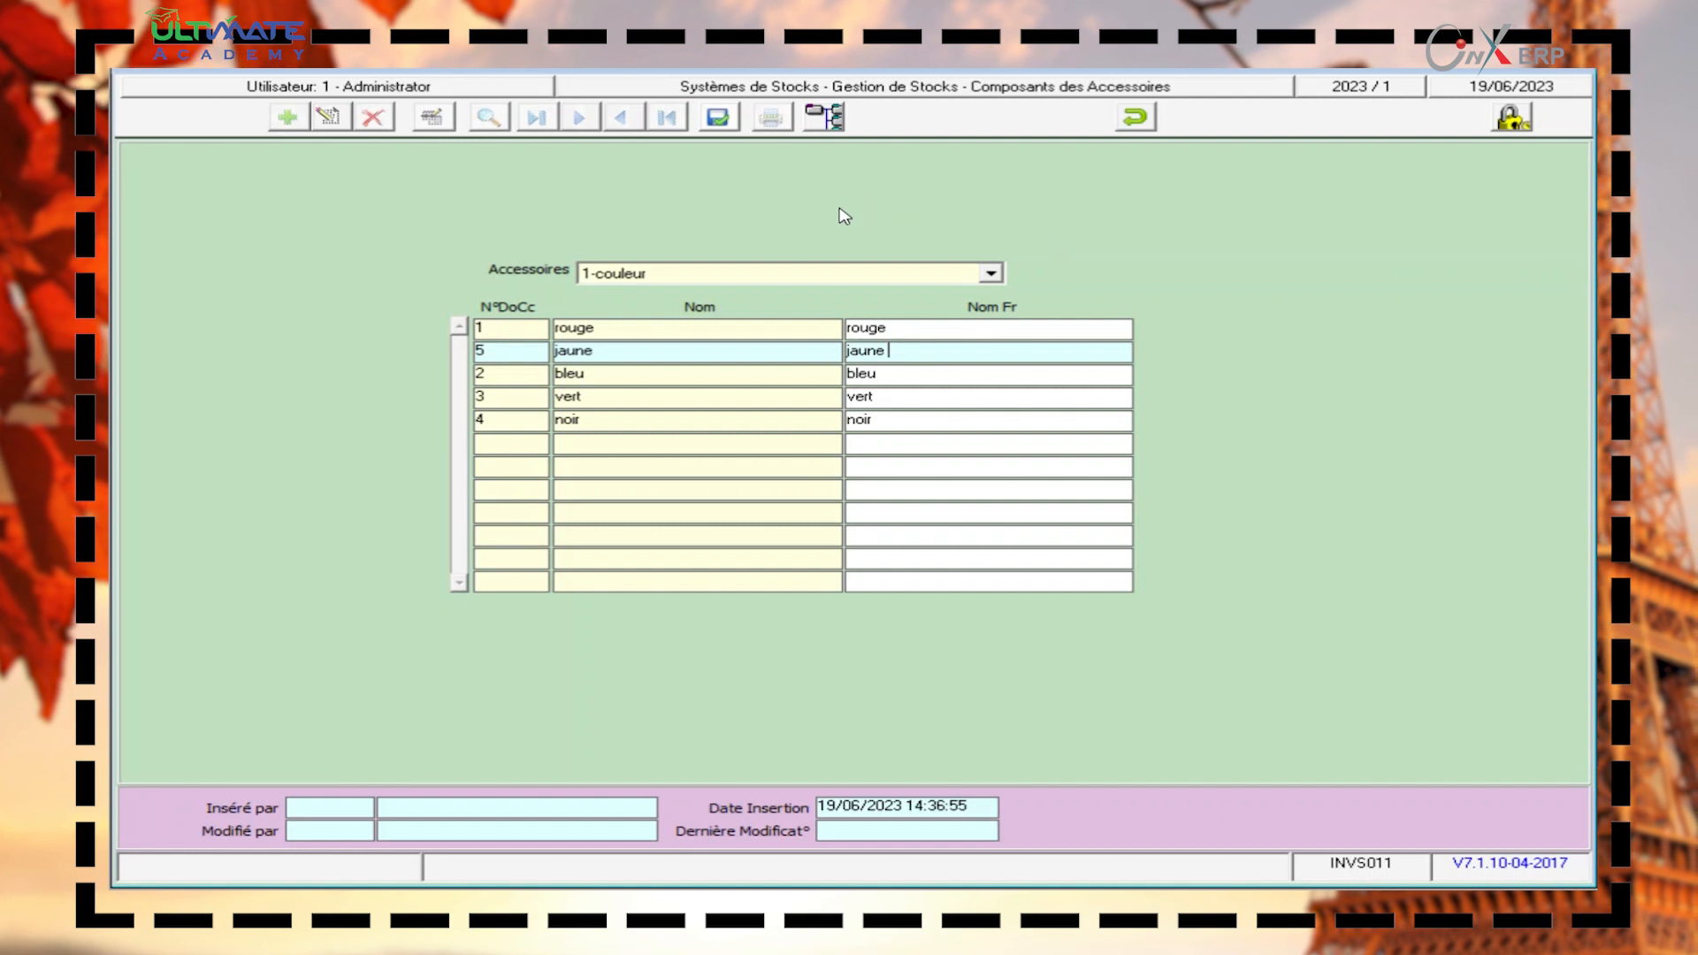
pyautogui.click(721, 117)
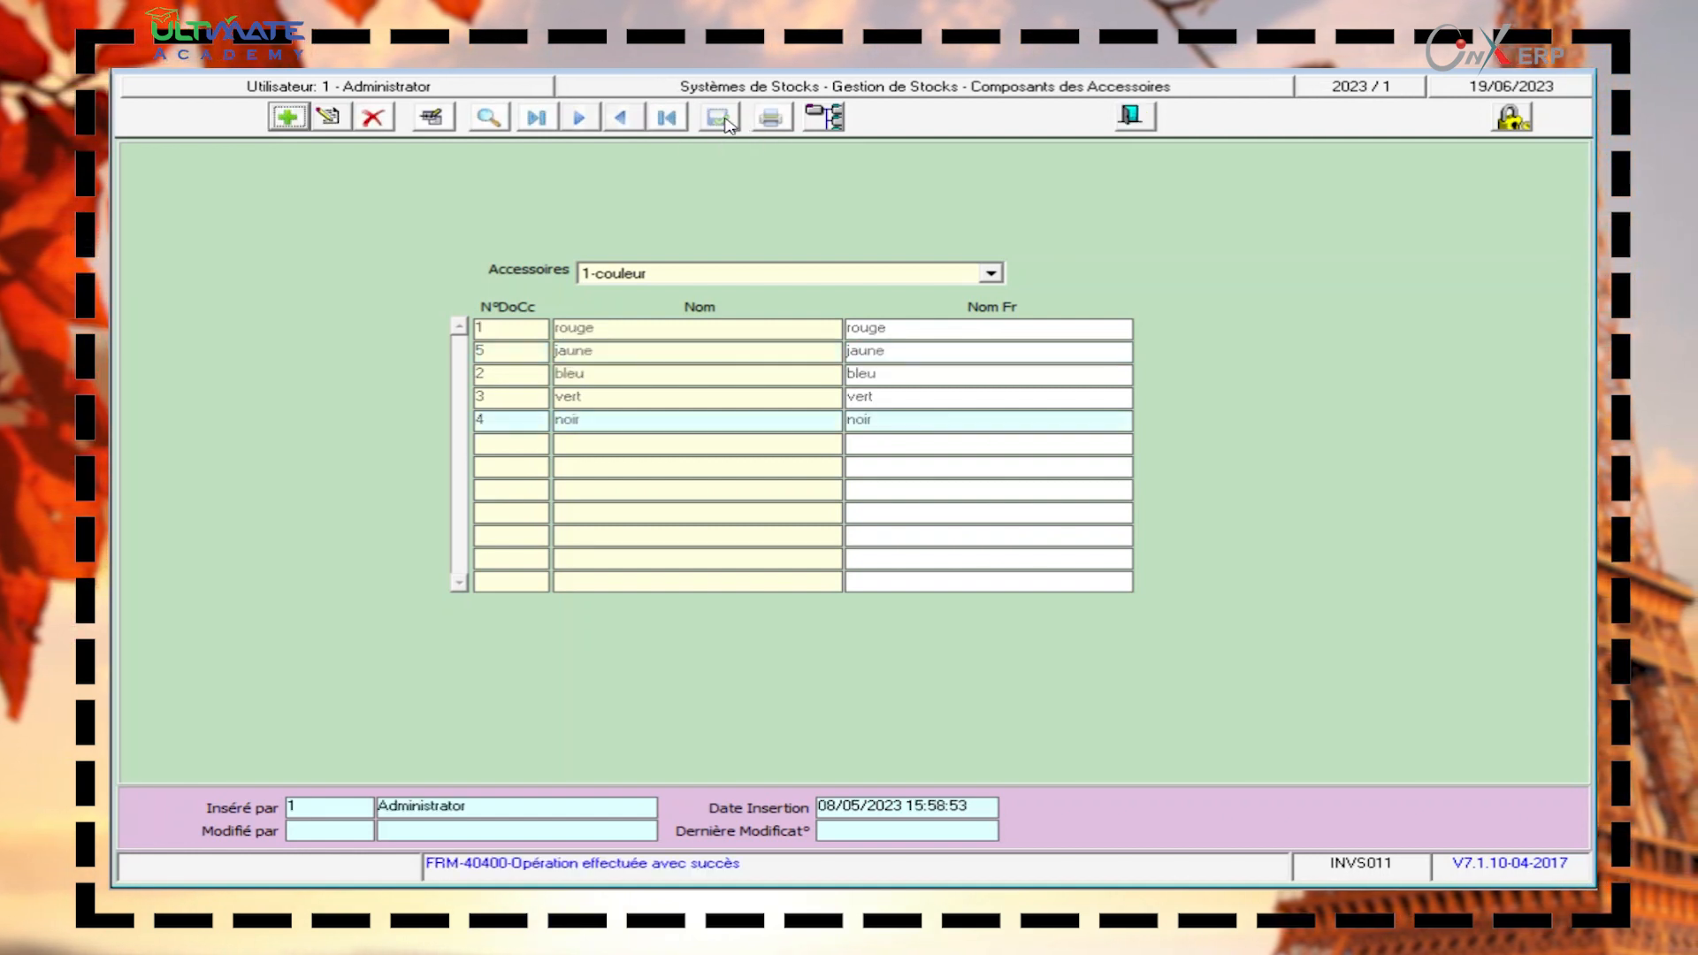
# Look up the couleur accessory's components, then leave the components form.
pyautogui.click(489, 130)
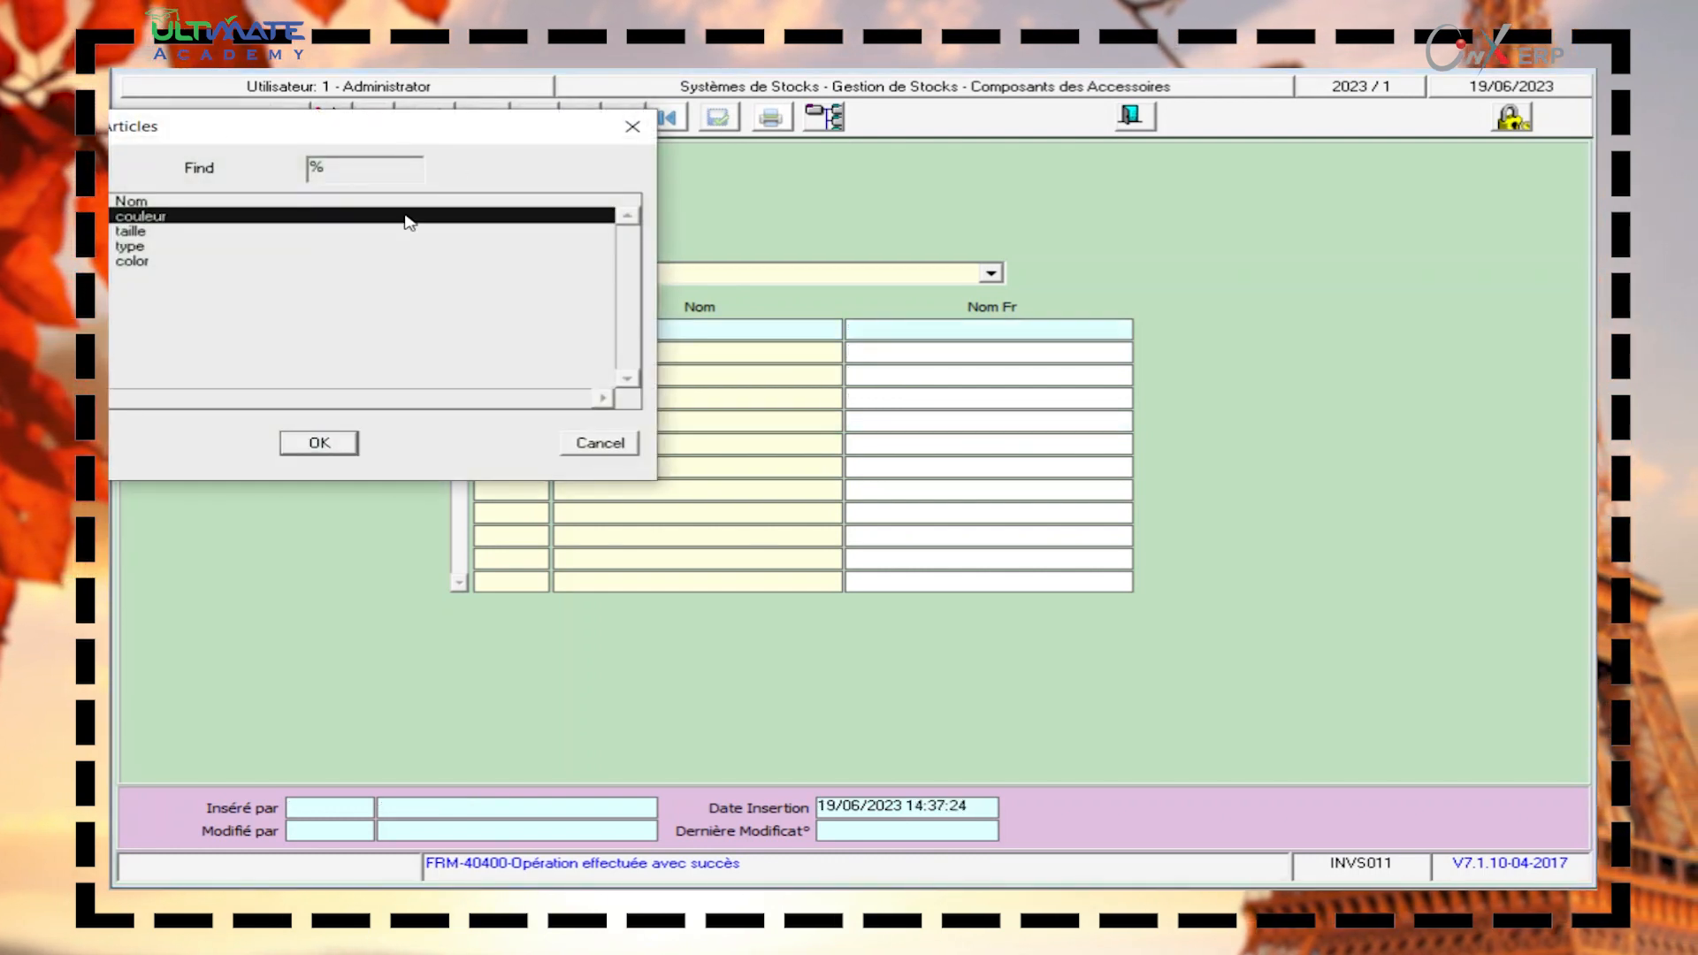
pyautogui.doubleClick(163, 218)
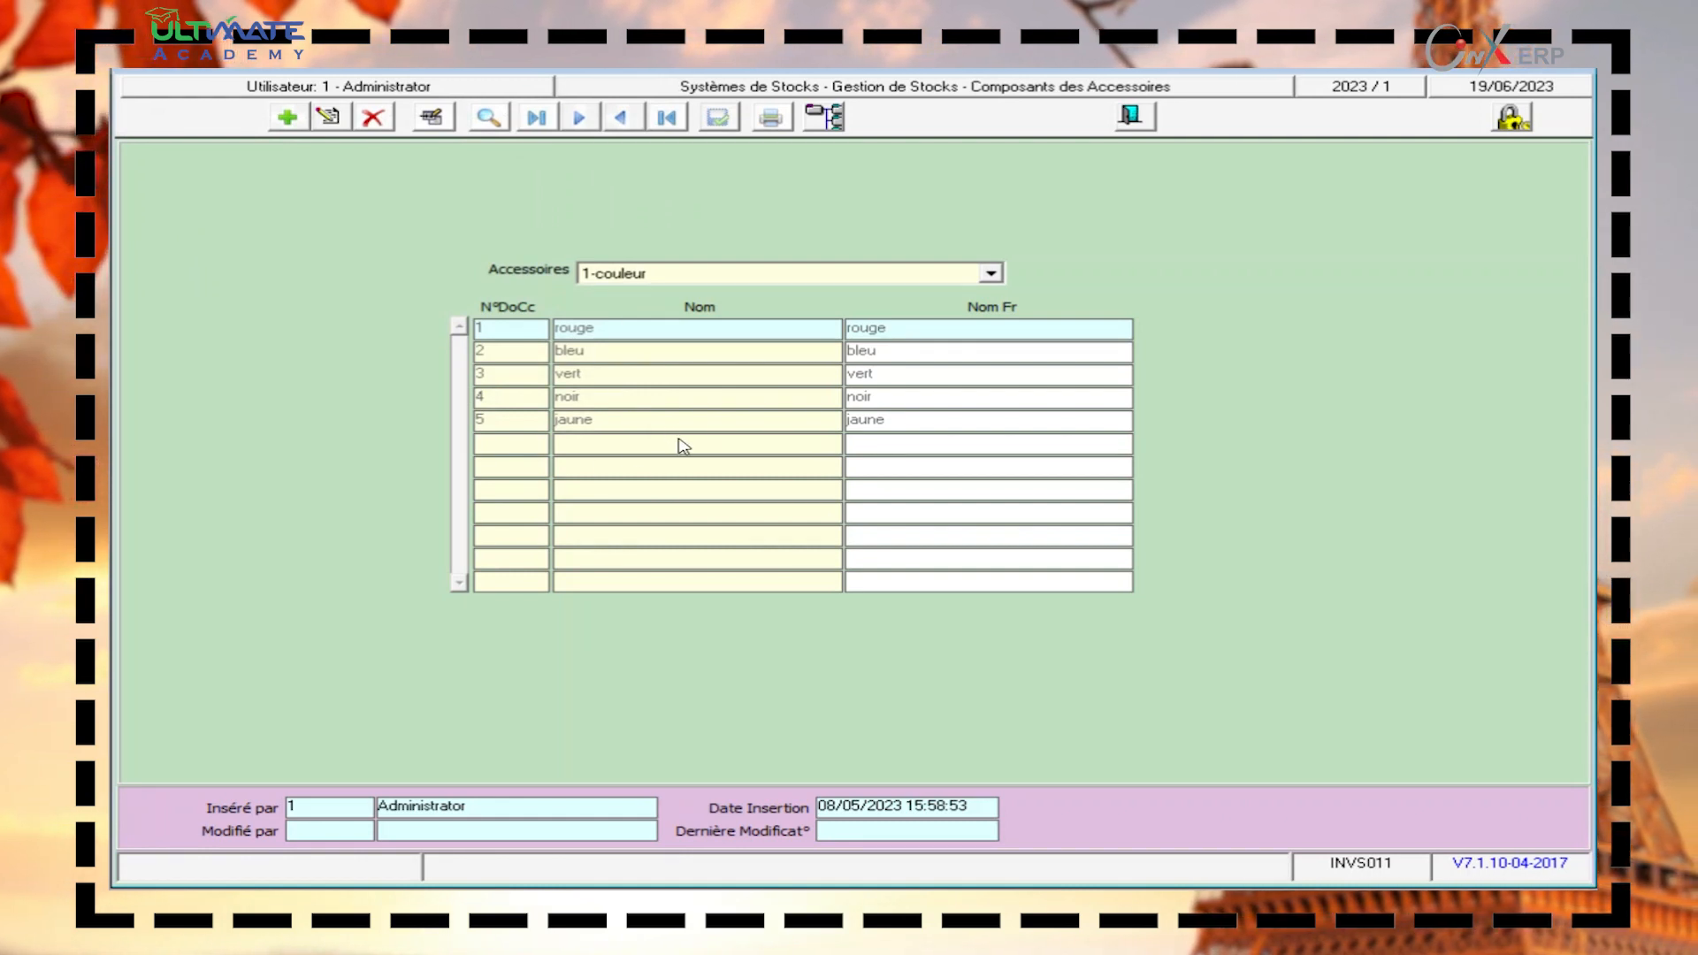
pyautogui.click(1133, 124)
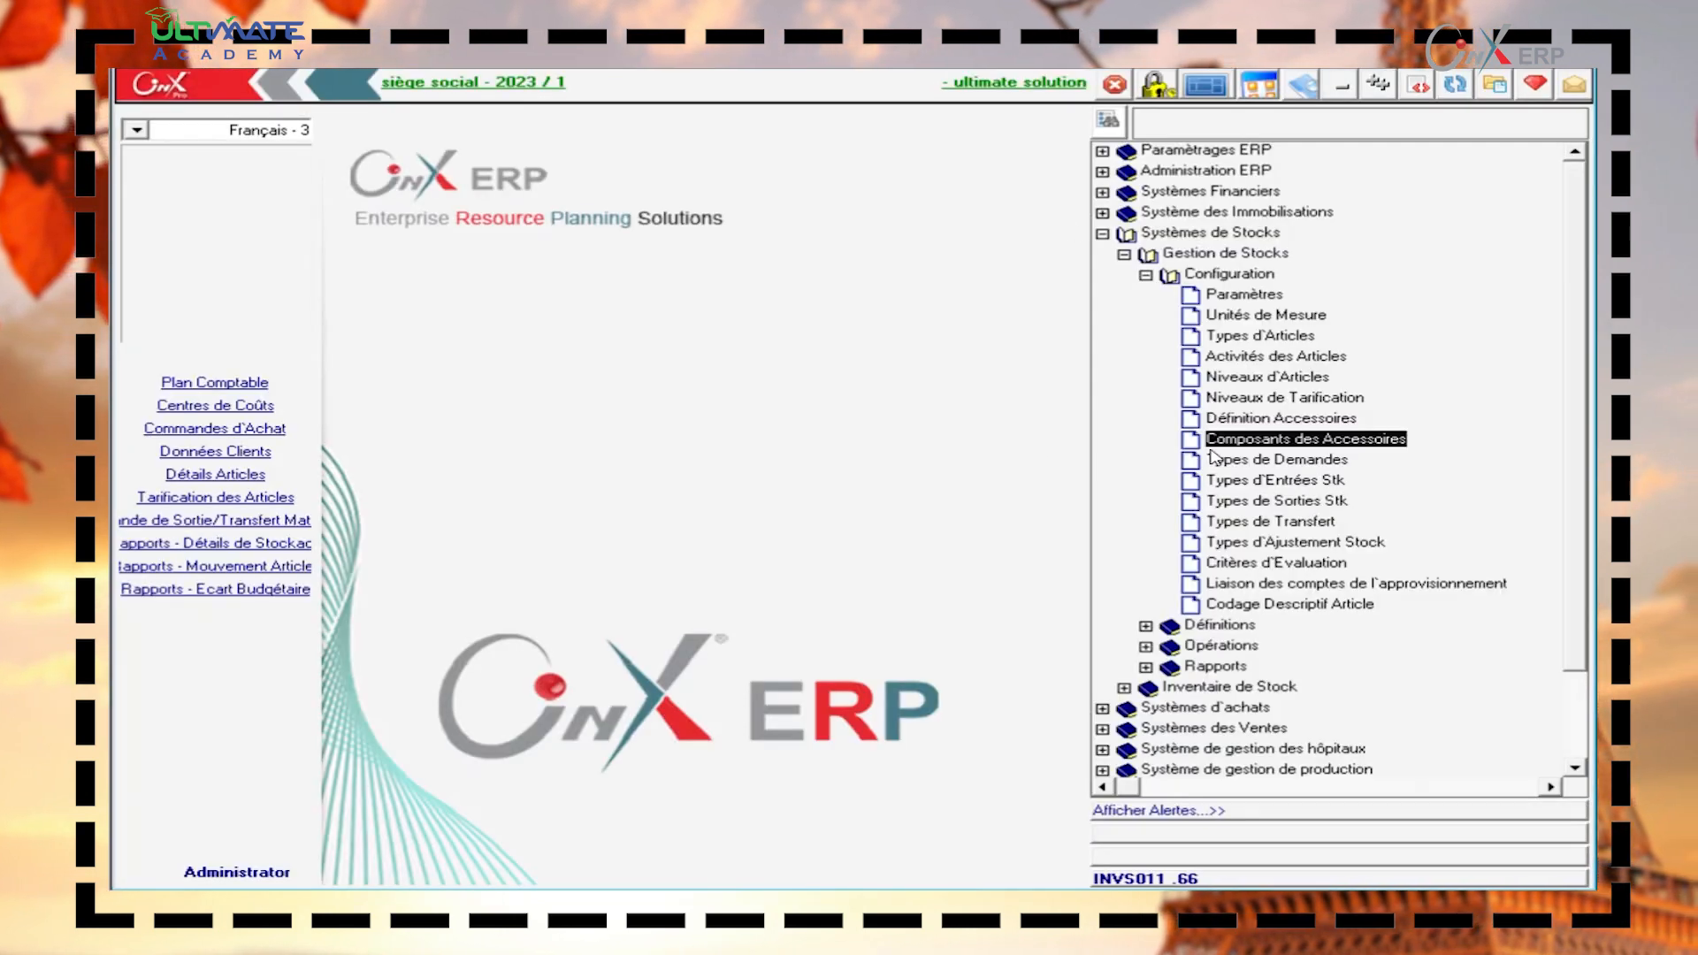
# In Types de Demandes, start a new request type and name it "demande de transfet".
pyautogui.click(1261, 463)
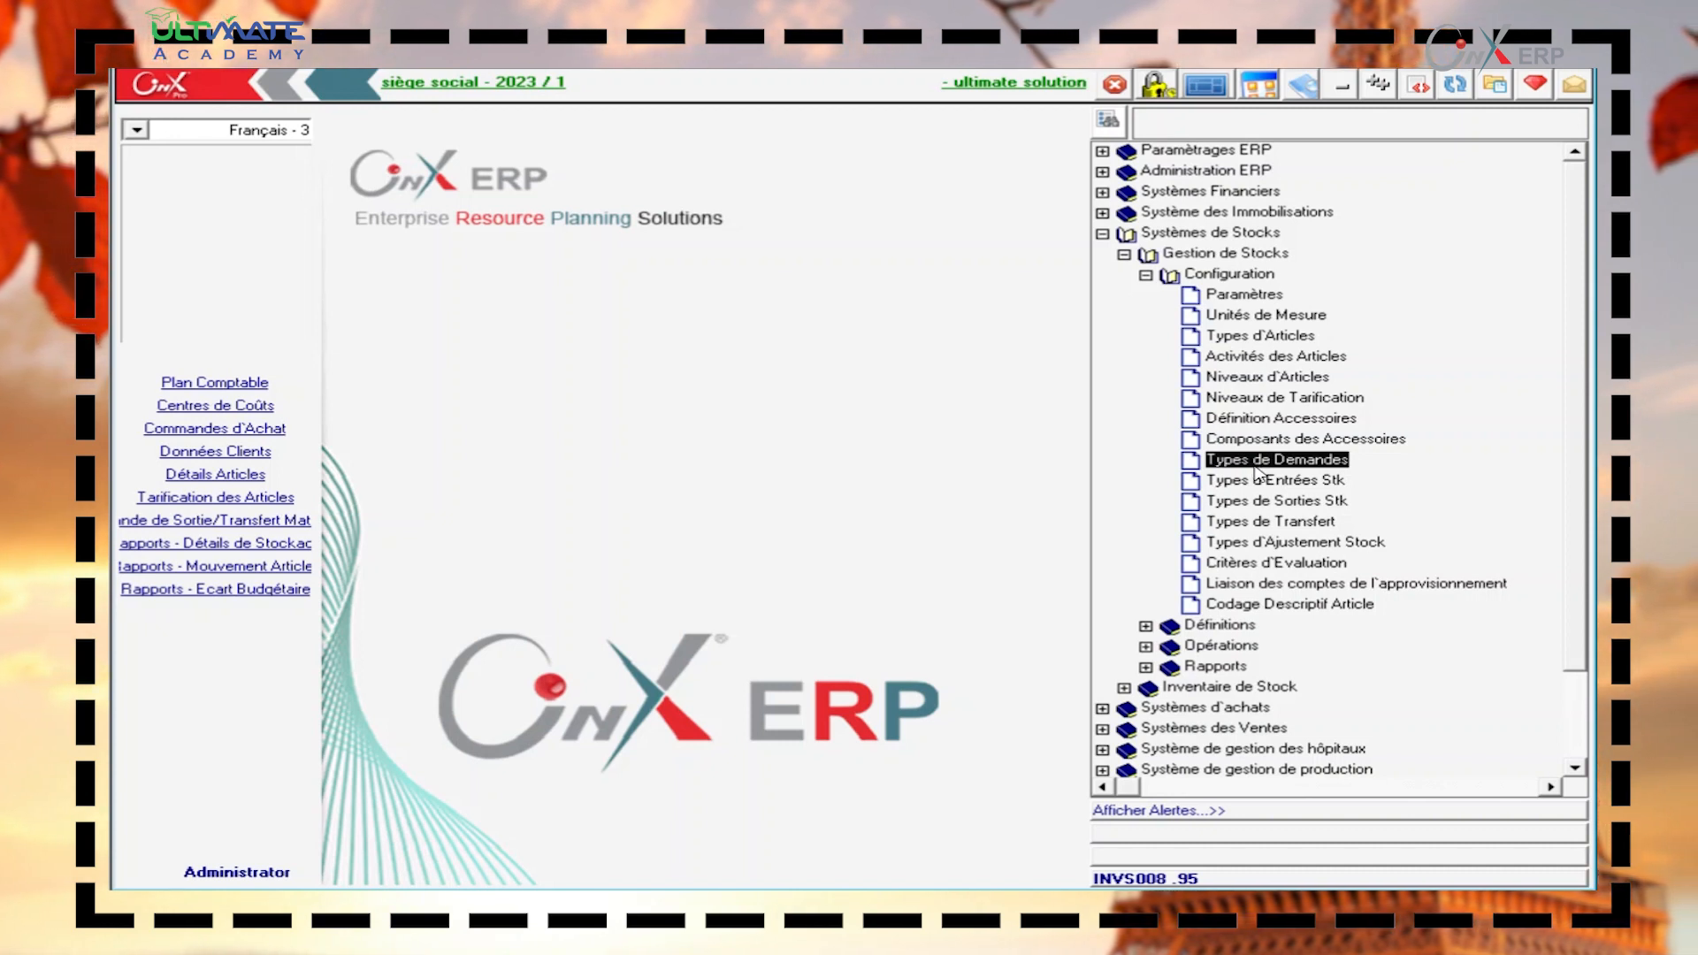
pyautogui.doubleClick(1226, 465)
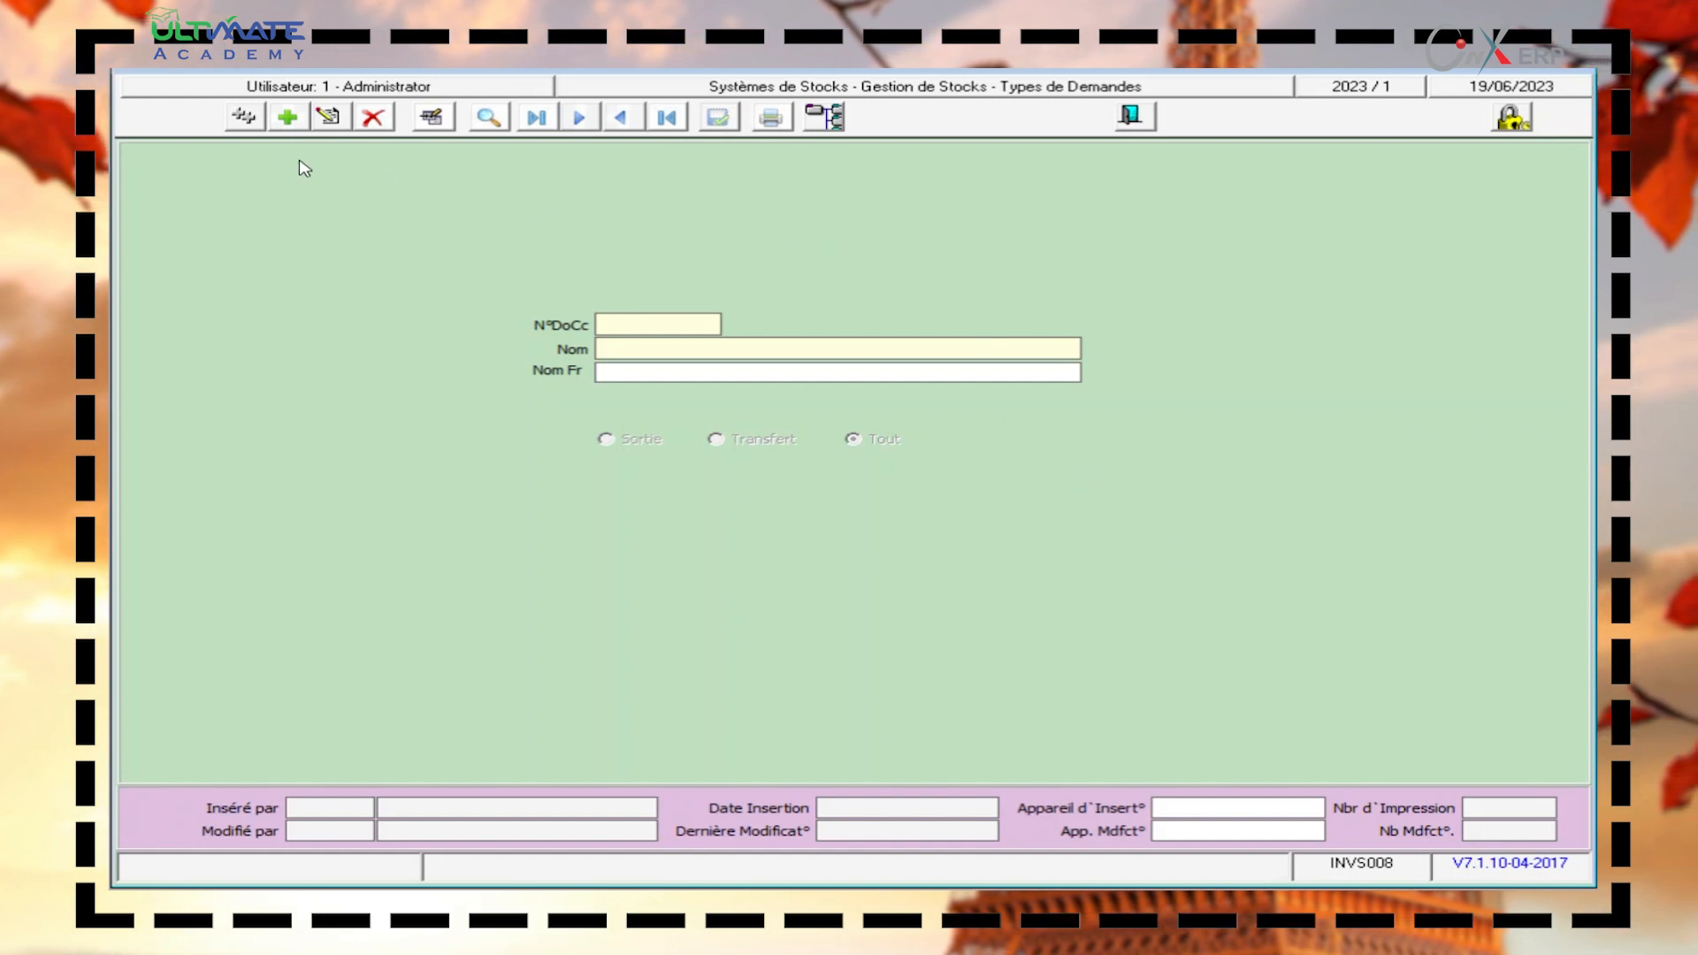
pyautogui.click(287, 117)
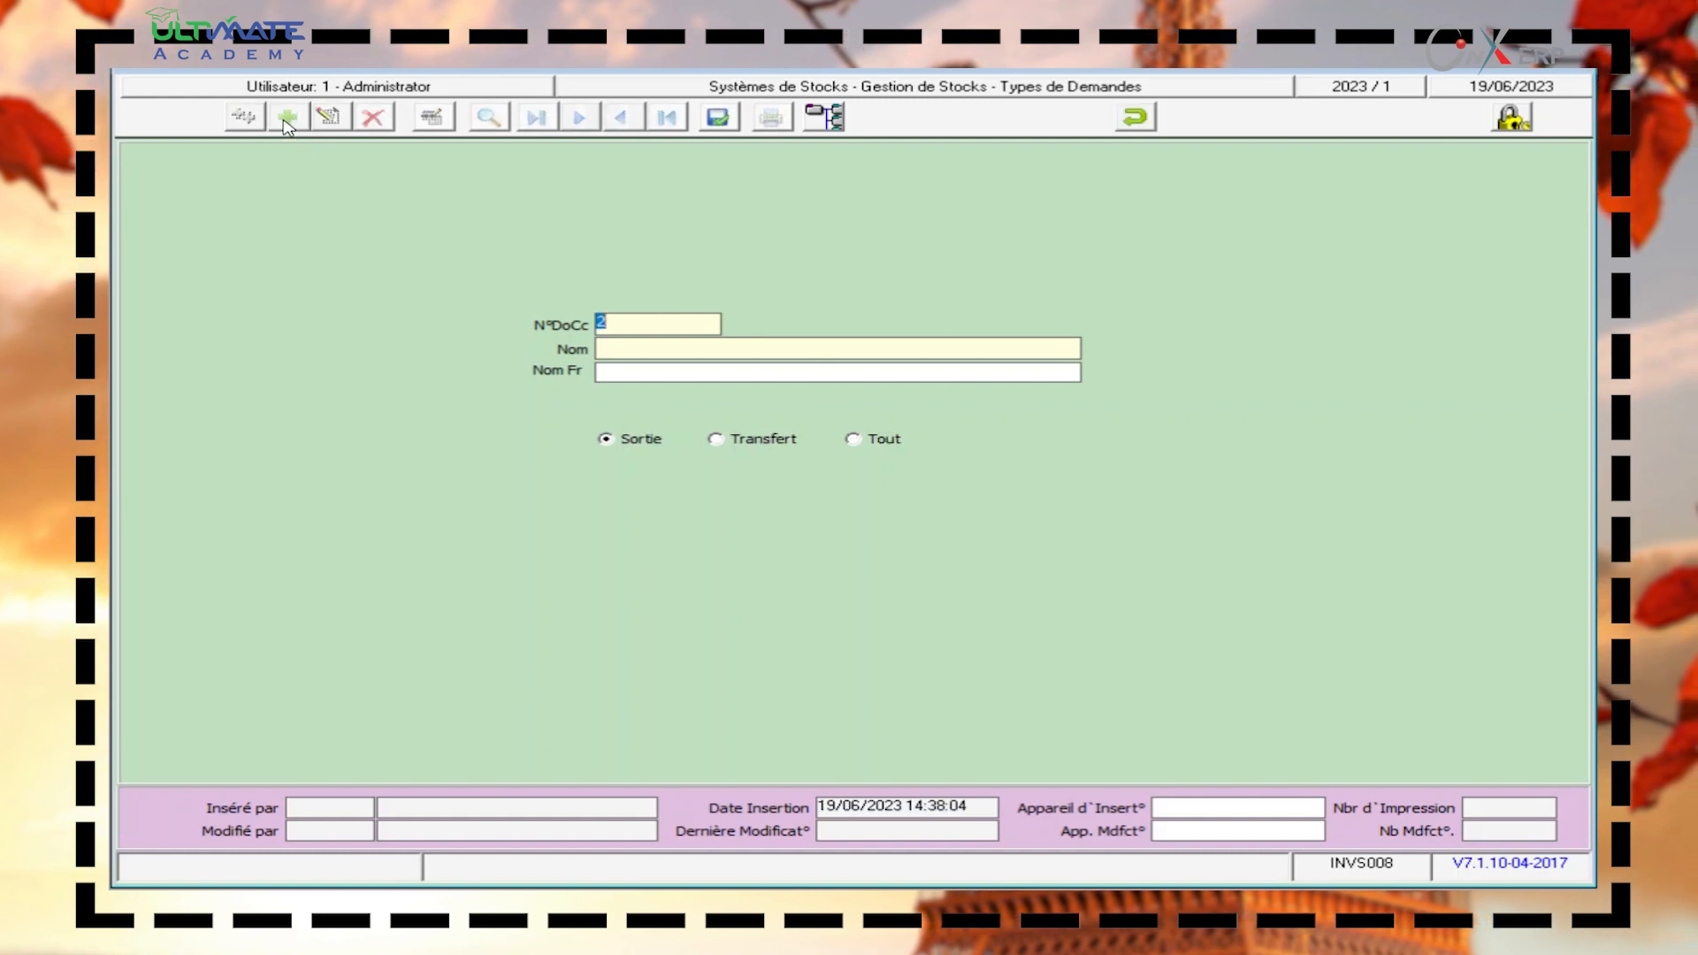
pyautogui.click(642, 323)
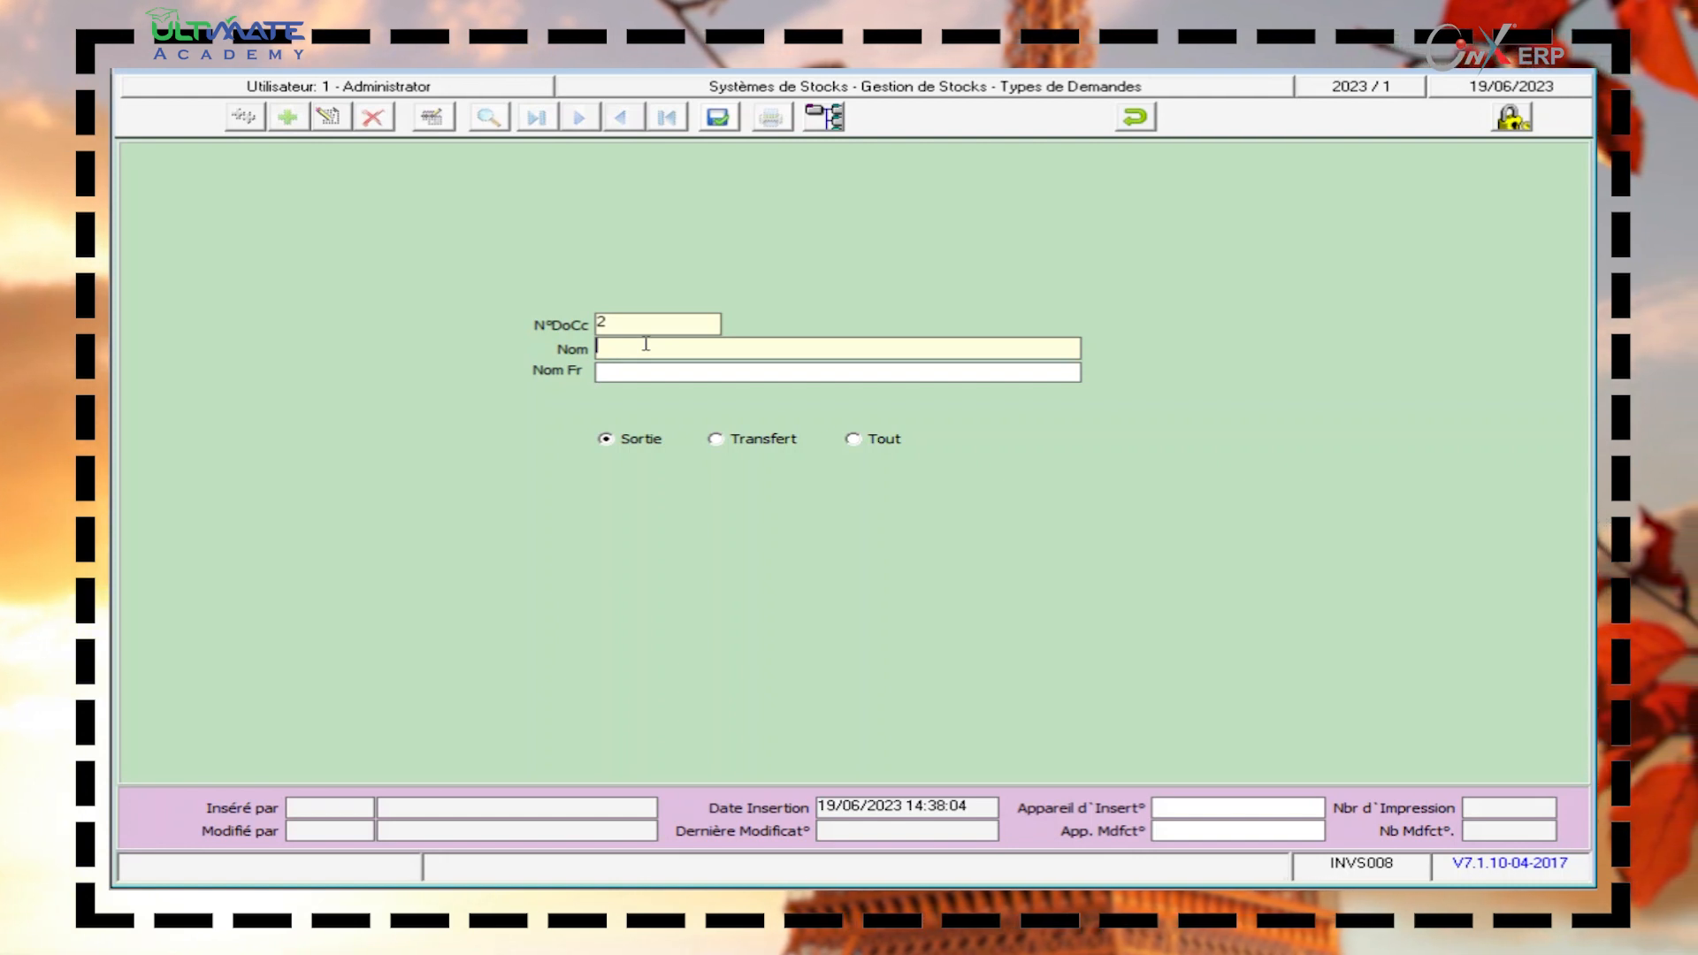
pyautogui.write('dea')
pyautogui.press('BackSpace')
pyautogui.write('mande ')
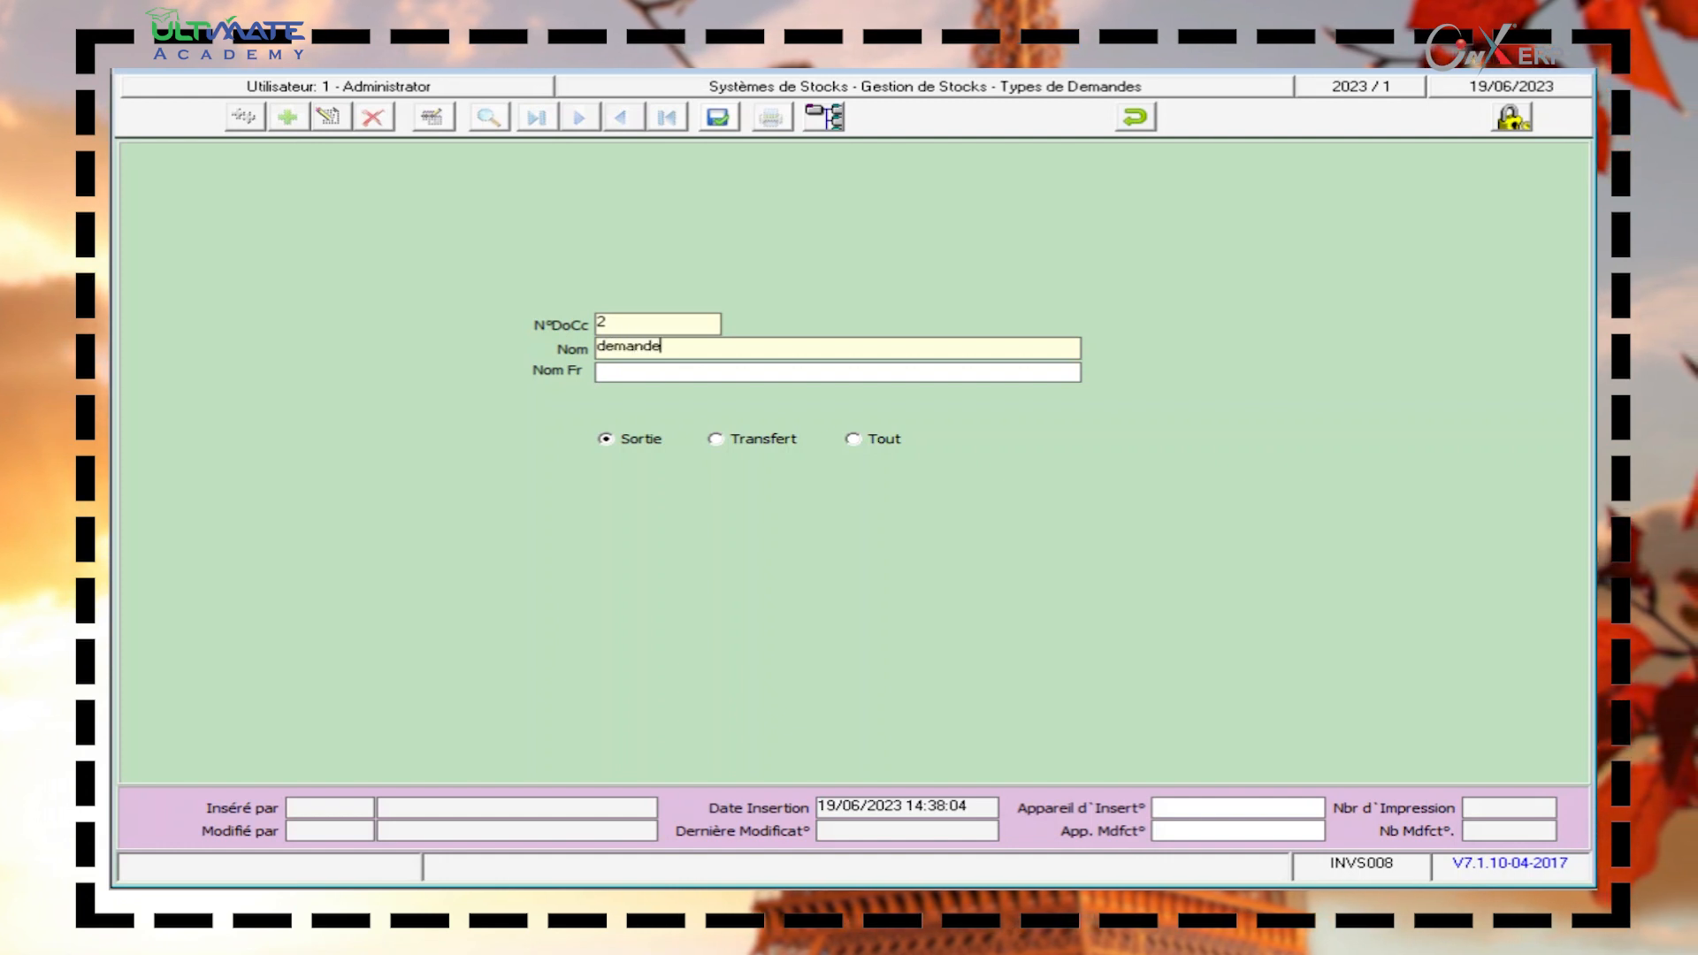
pyautogui.write('de t')
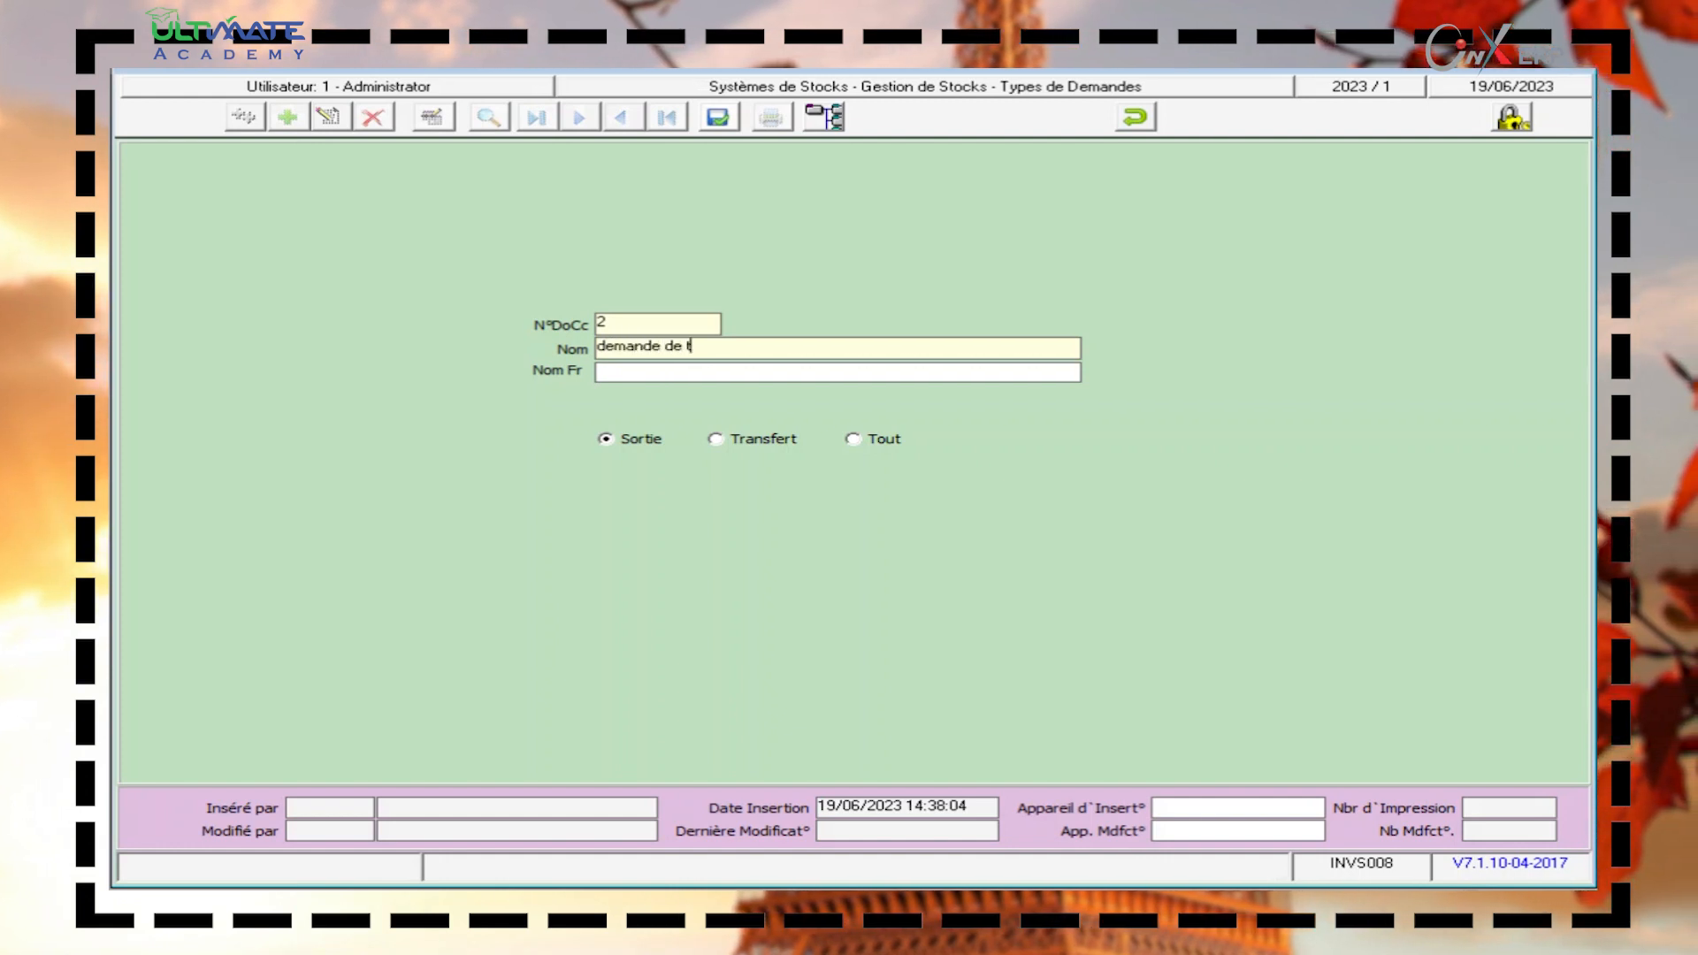
pyautogui.write('ransfet')
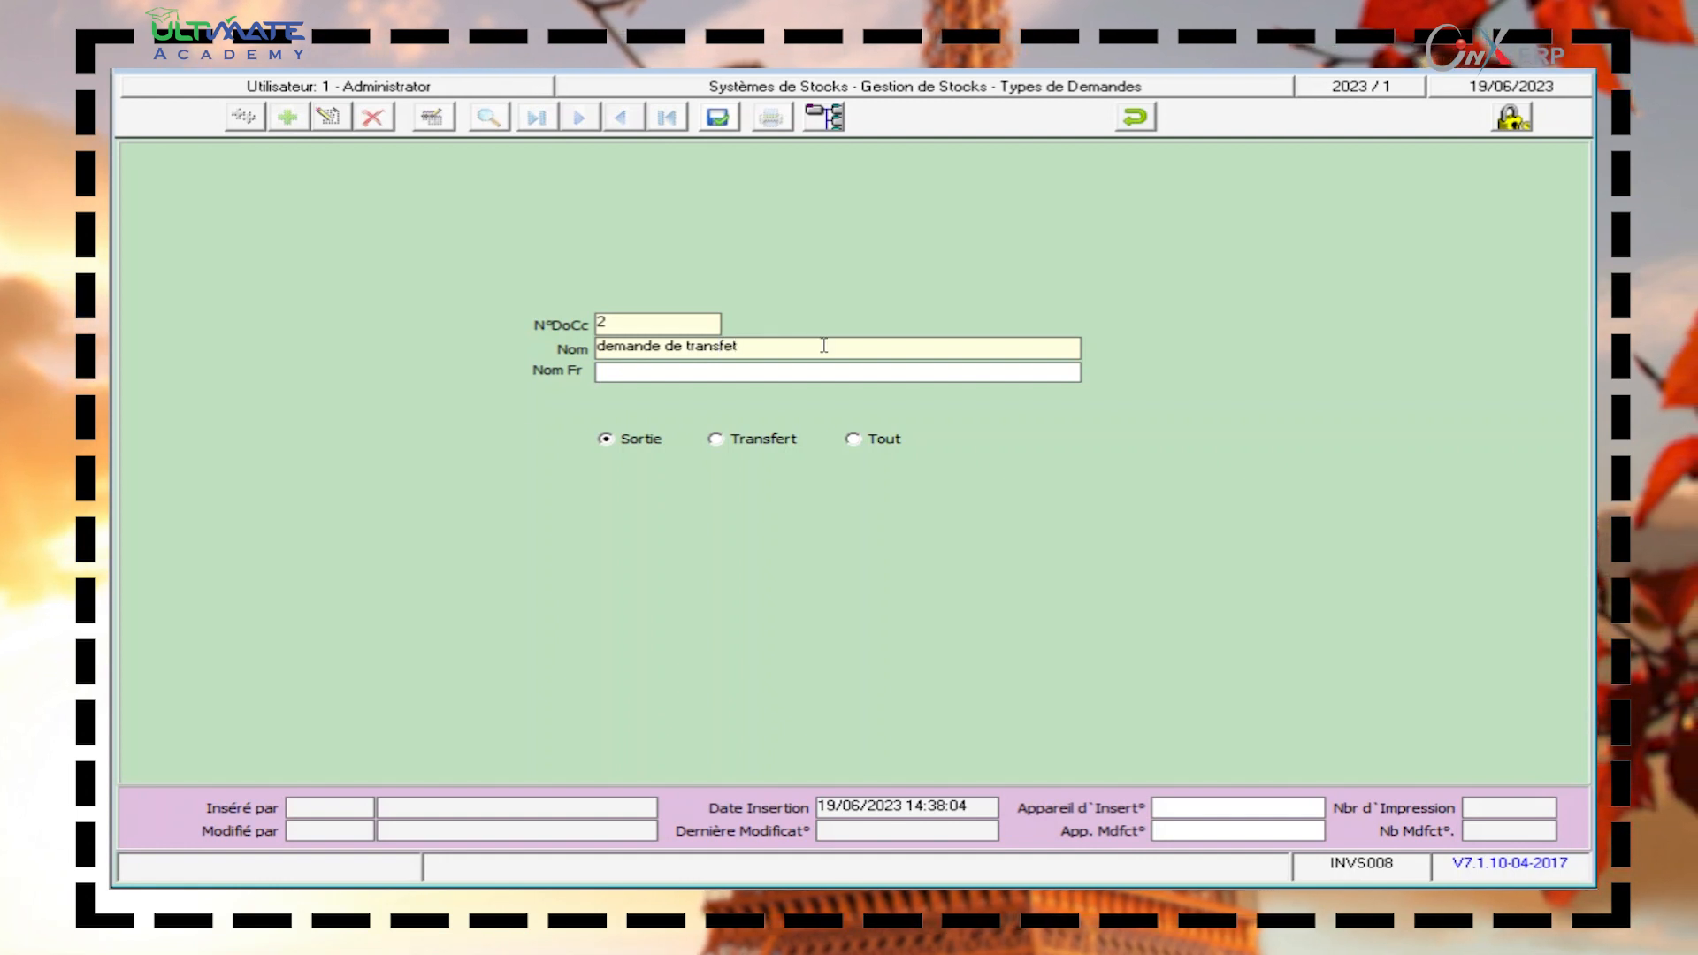
# Copy the request type's name into its French name, set its scope to Tout, and save the record.
pyautogui.moveTo(750, 346); pyautogui.dragTo(581, 358)
pyautogui.hotkey('ctrl', 'c')
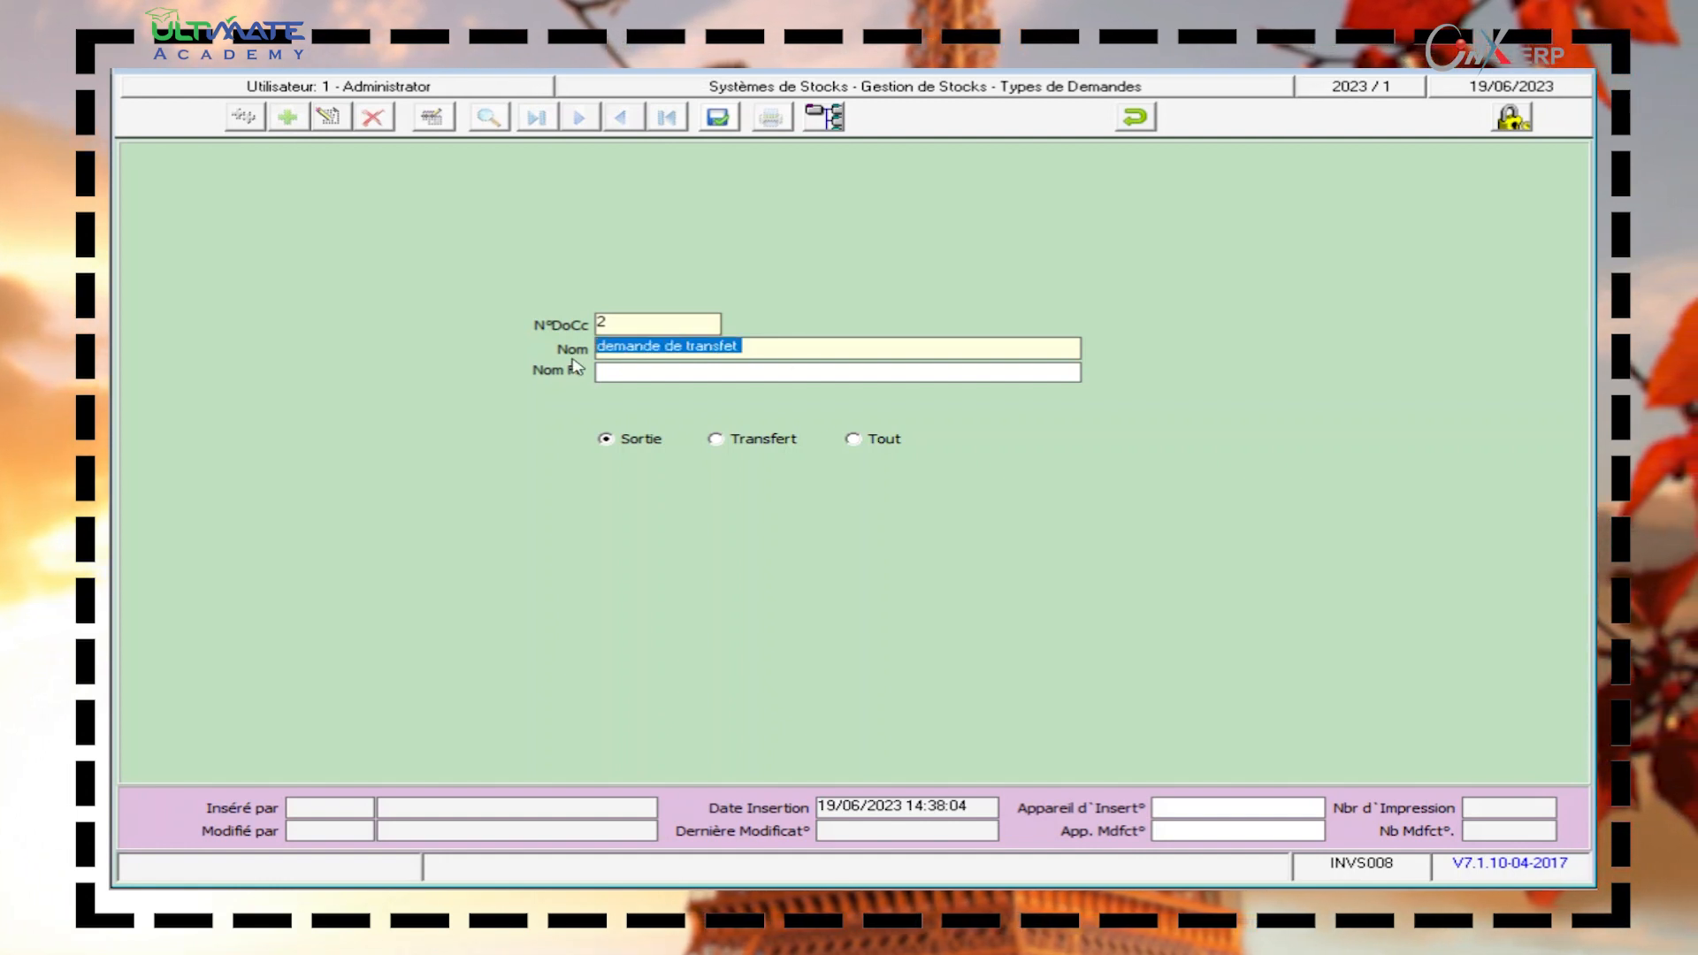
pyautogui.click(630, 375)
pyautogui.hotkey('ctrl', 'v')
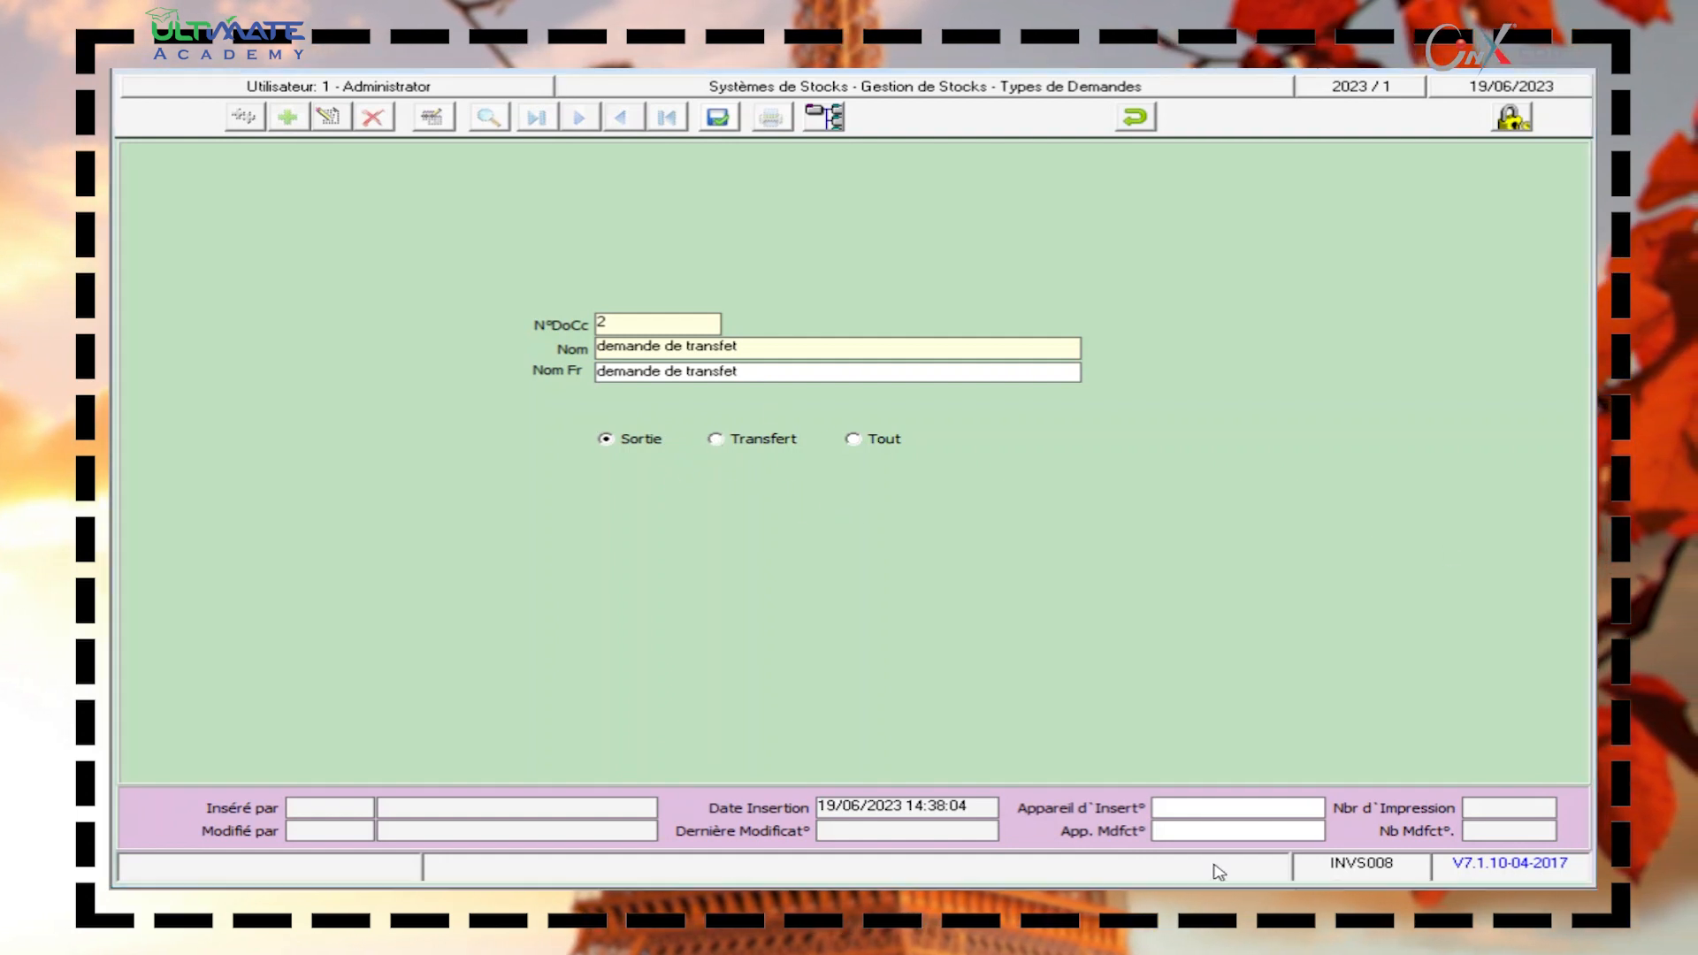
pyautogui.click(854, 445)
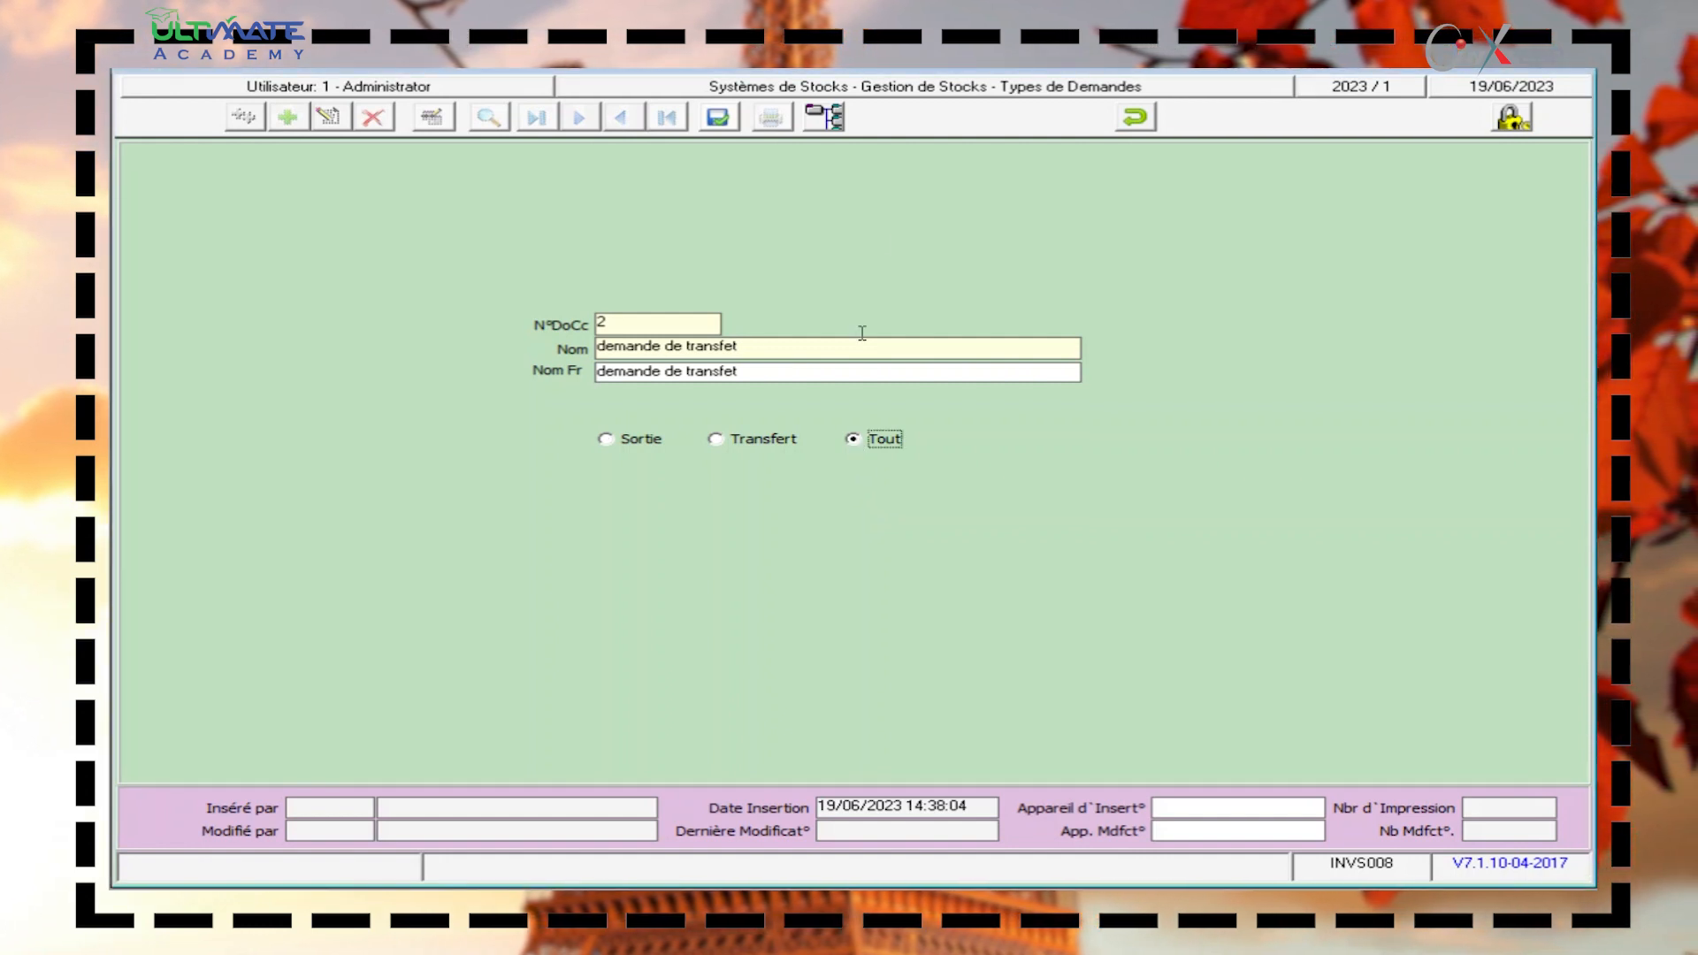
pyautogui.click(722, 117)
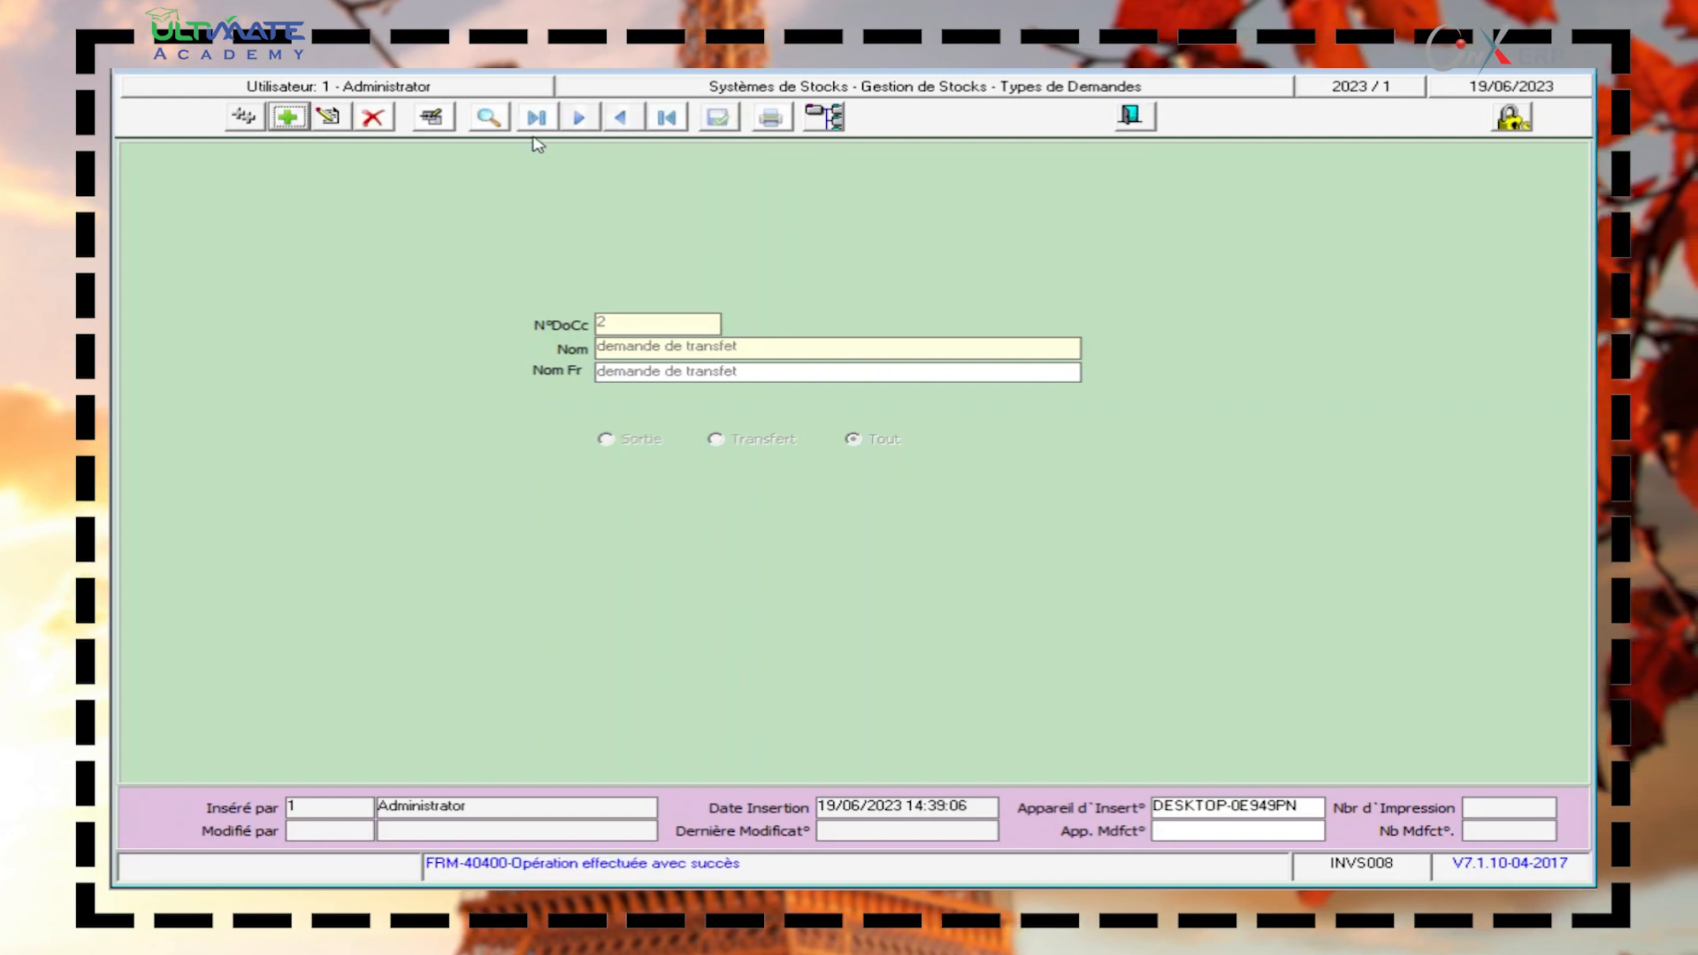
# Look up the request types, load "Demande d'inventaire" for viewing, and leave the form.
pyautogui.click(486, 118)
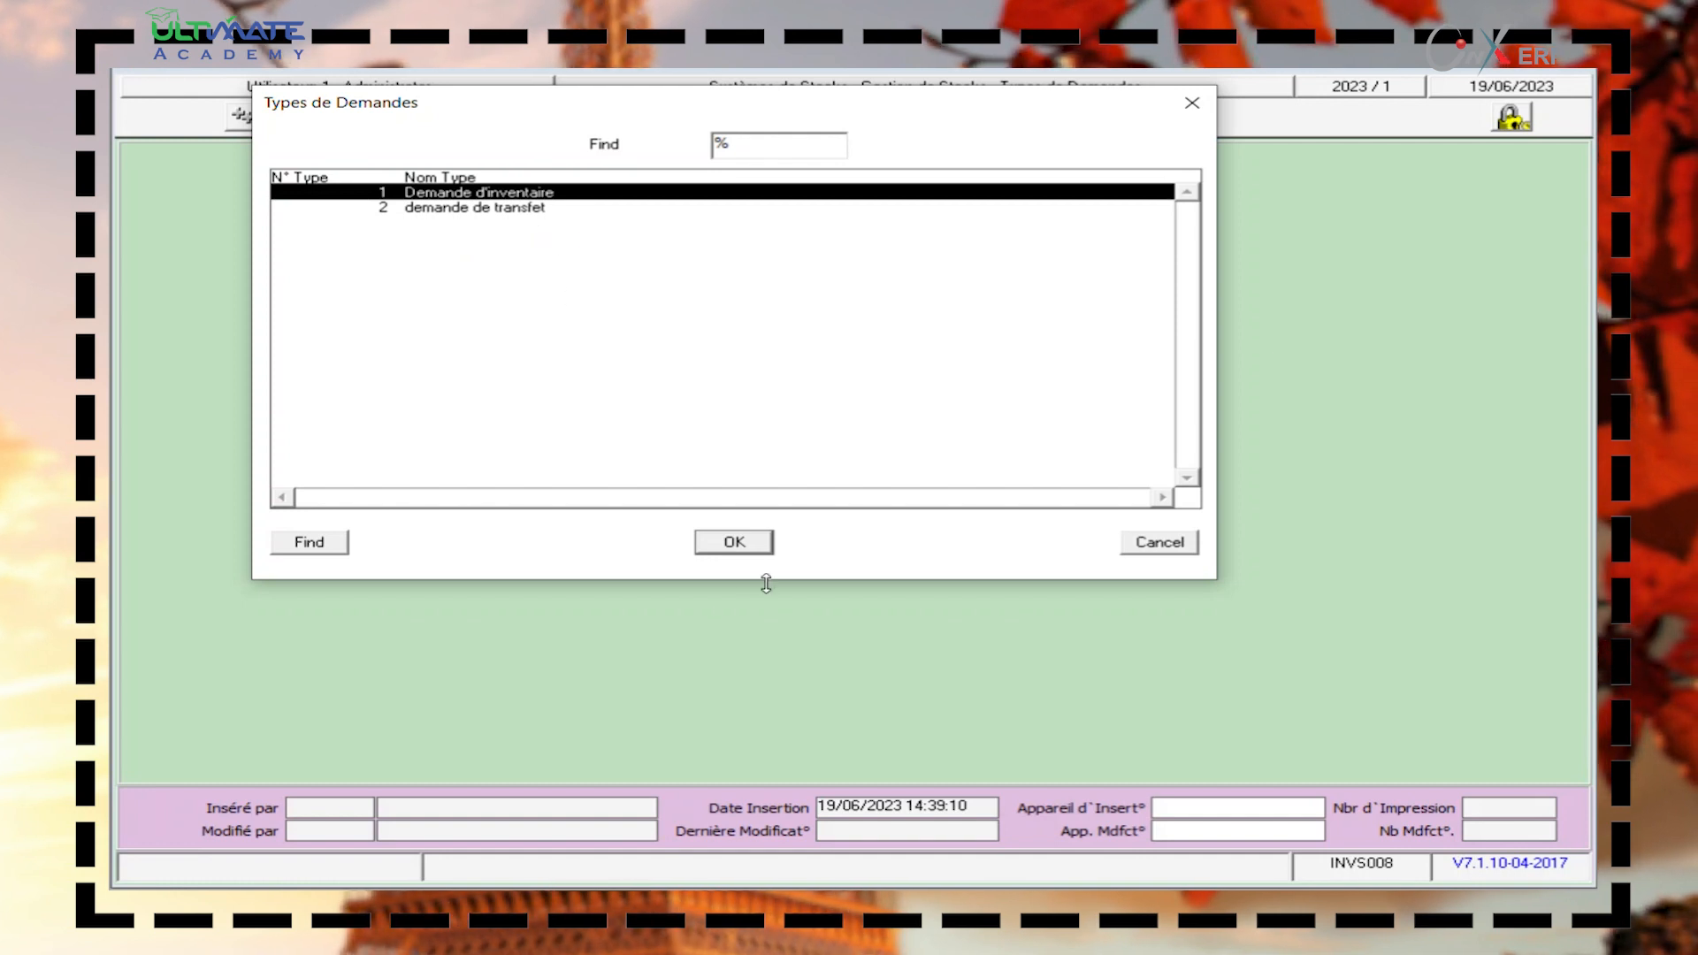
pyautogui.click(734, 543)
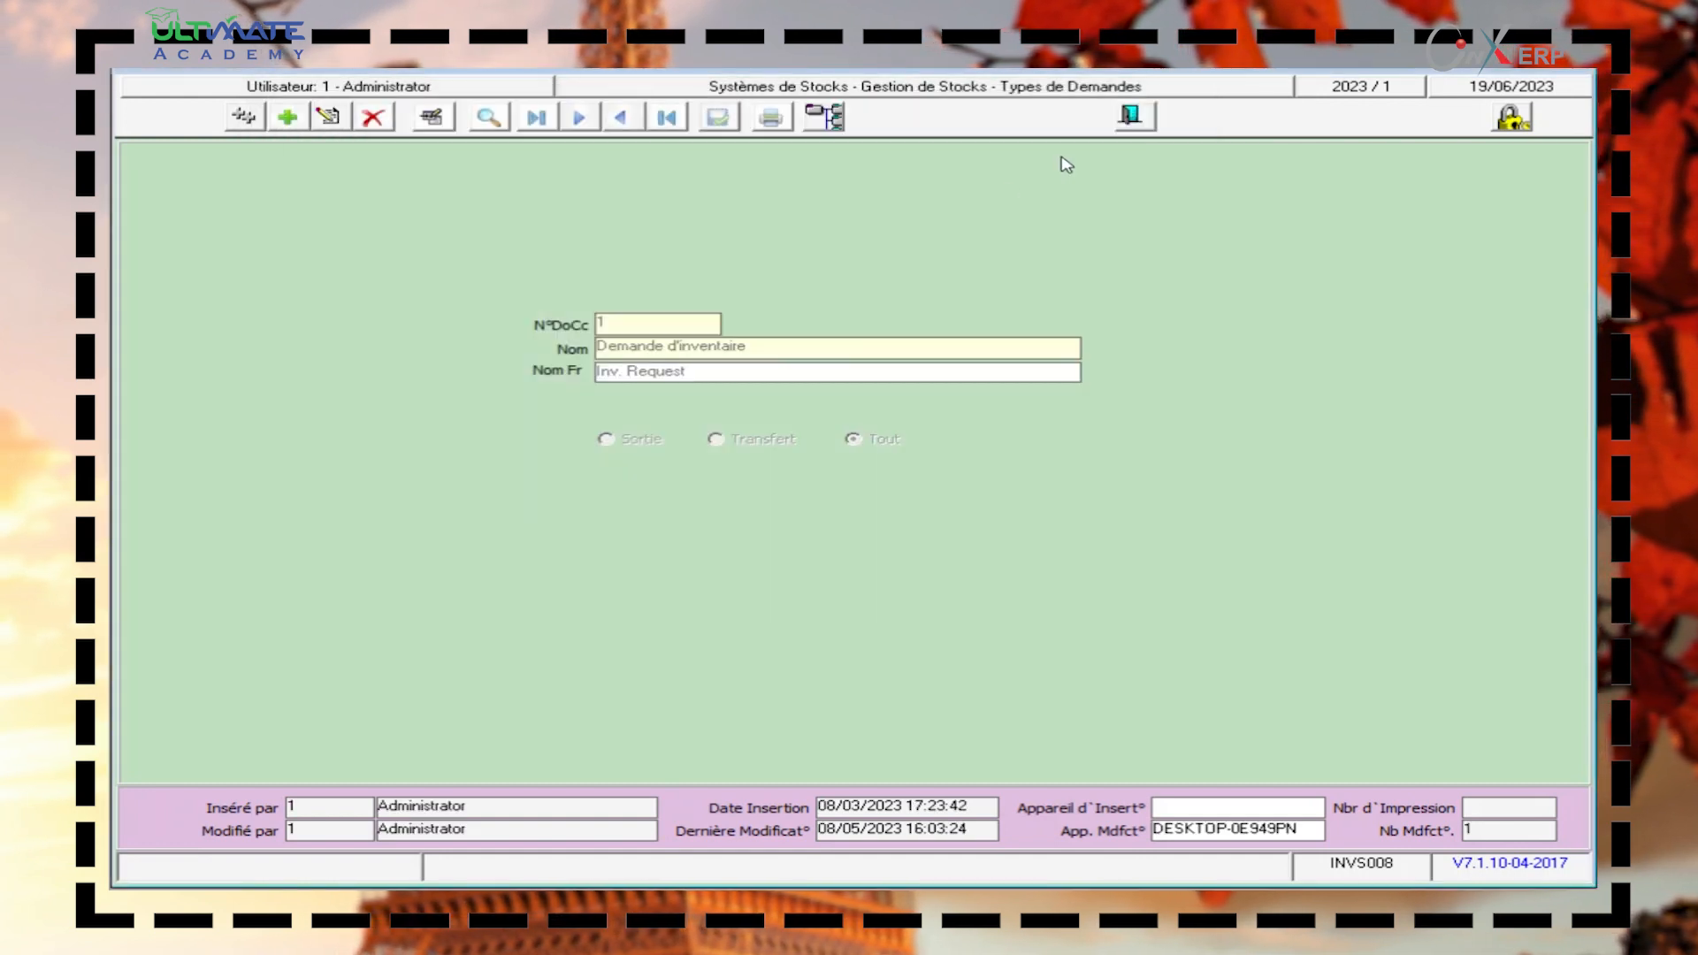
pyautogui.click(1134, 118)
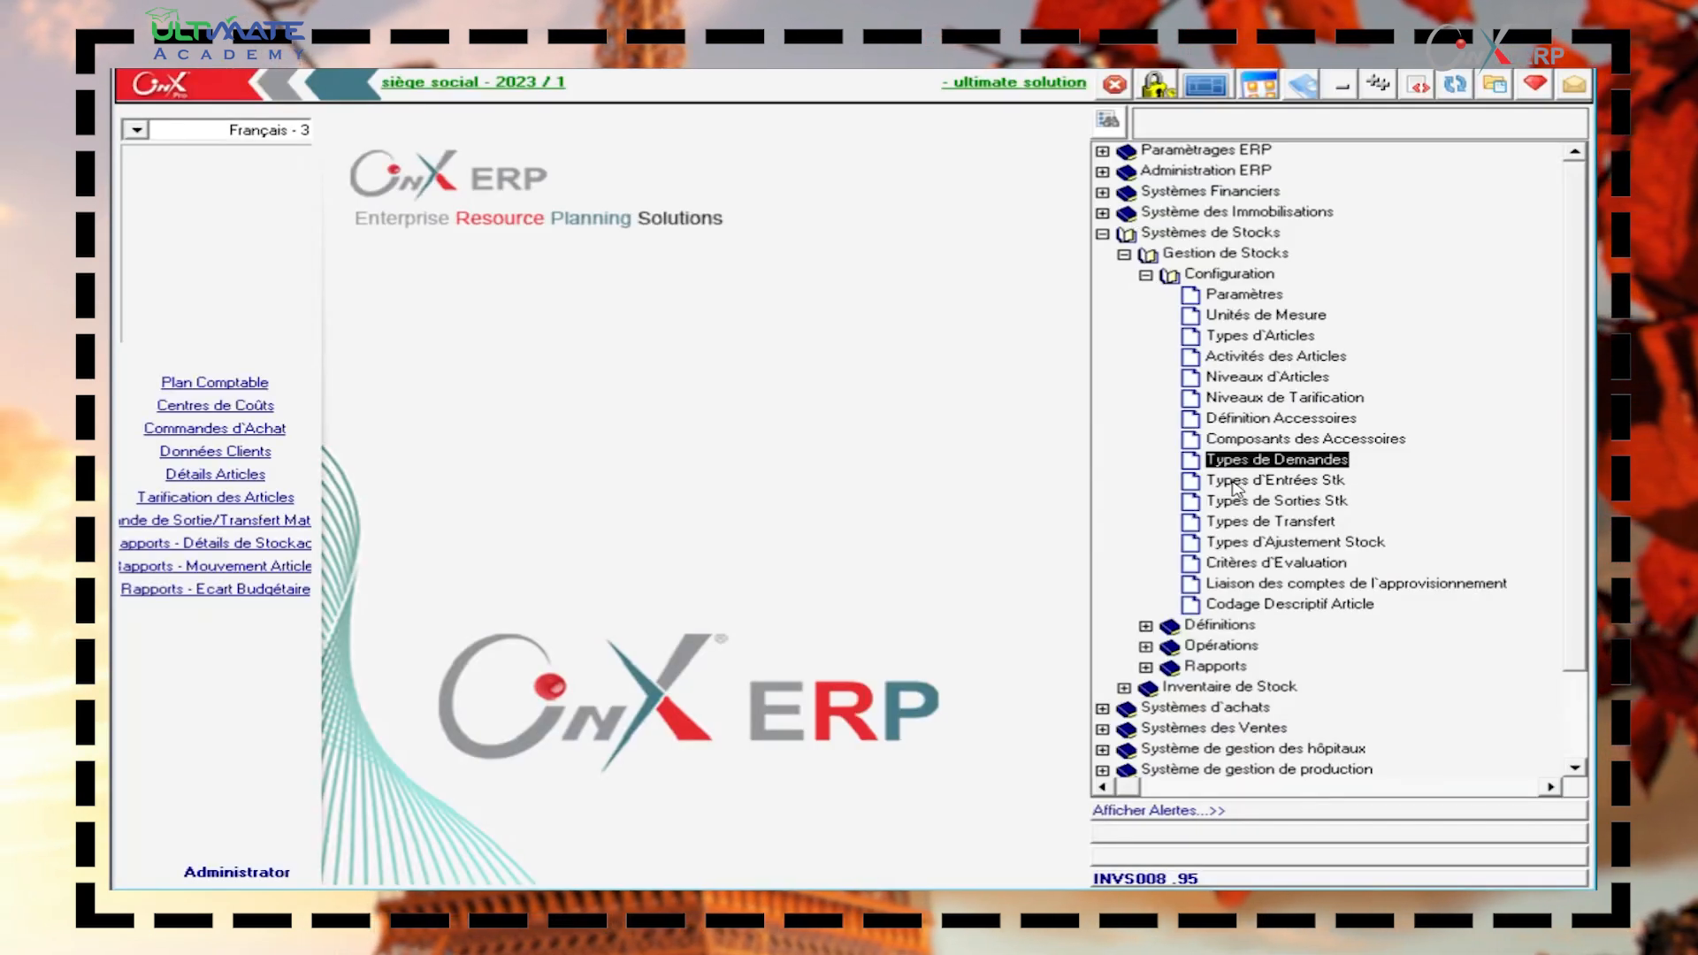
# In Types d'Entrées Stk, start a new stock entry type and name it "entee de stock".
pyautogui.doubleClick(1234, 483)
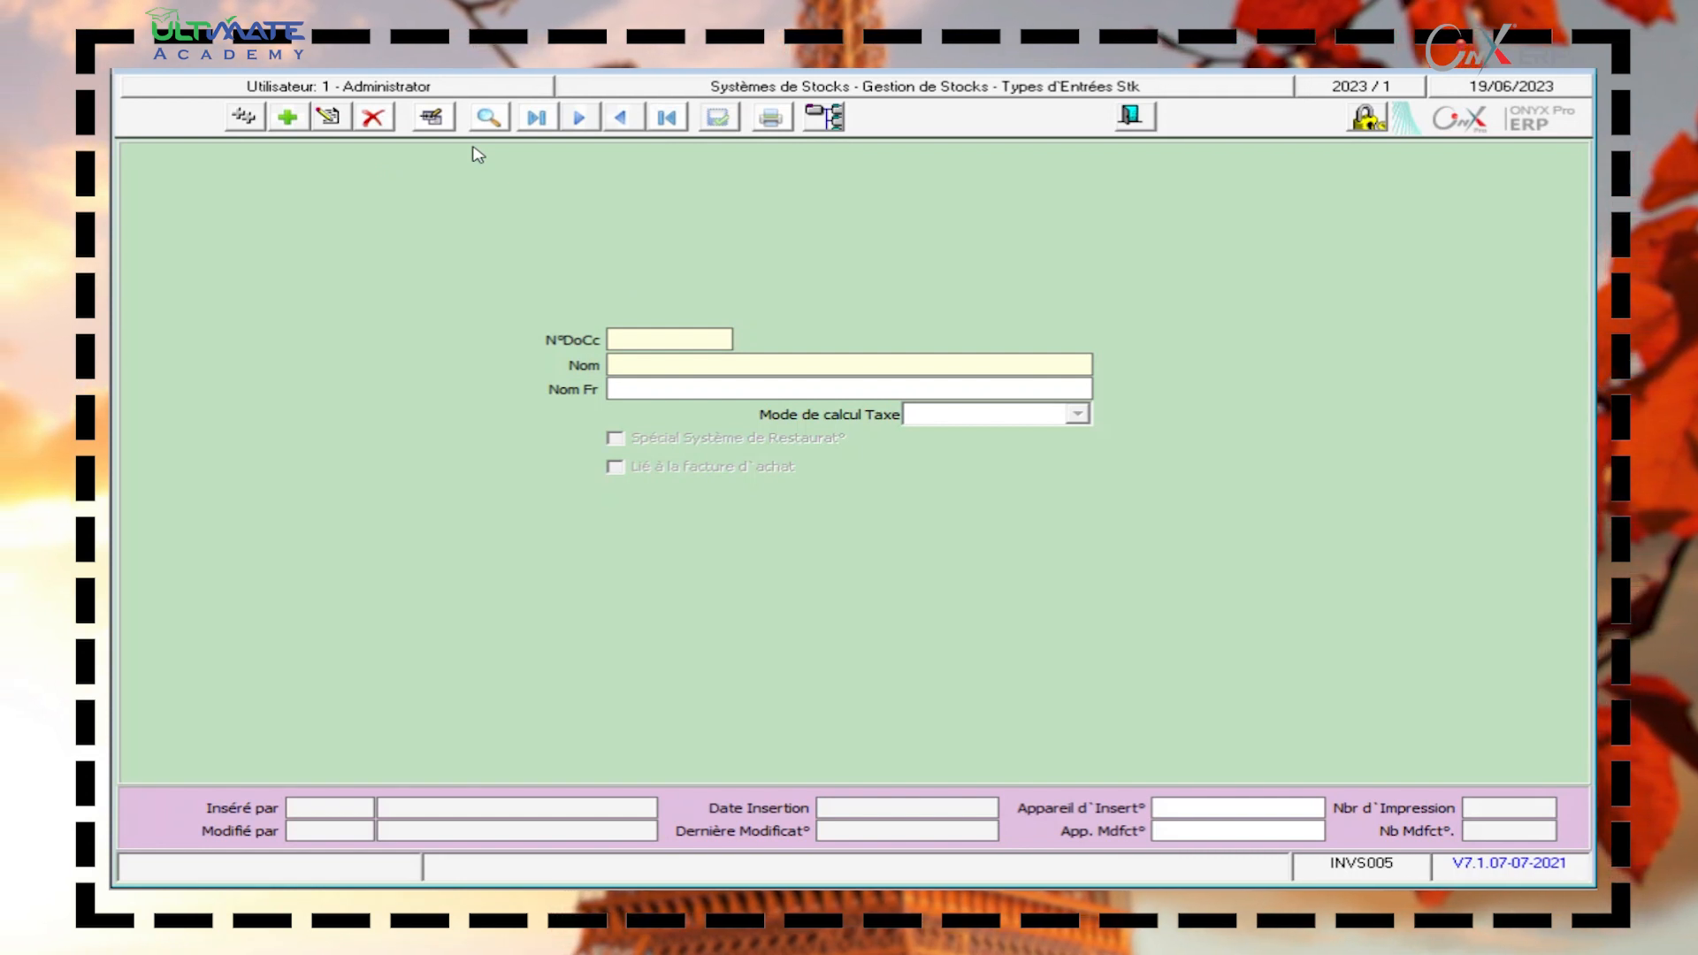
pyautogui.click(288, 118)
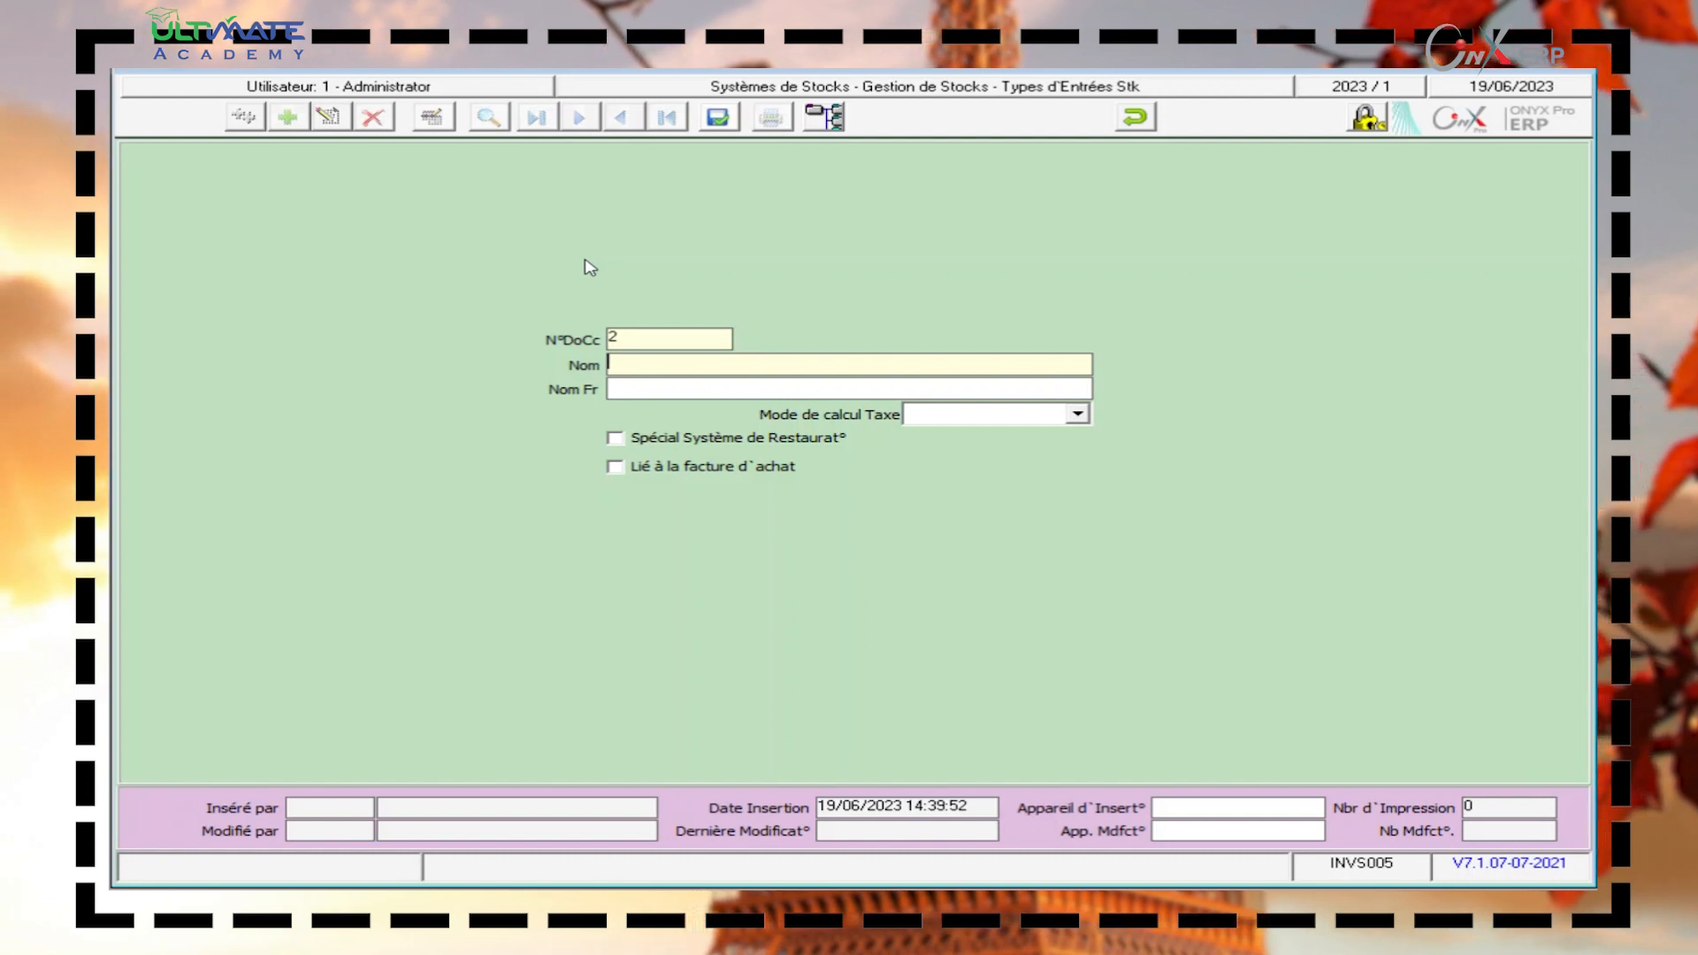
pyautogui.write('ty')
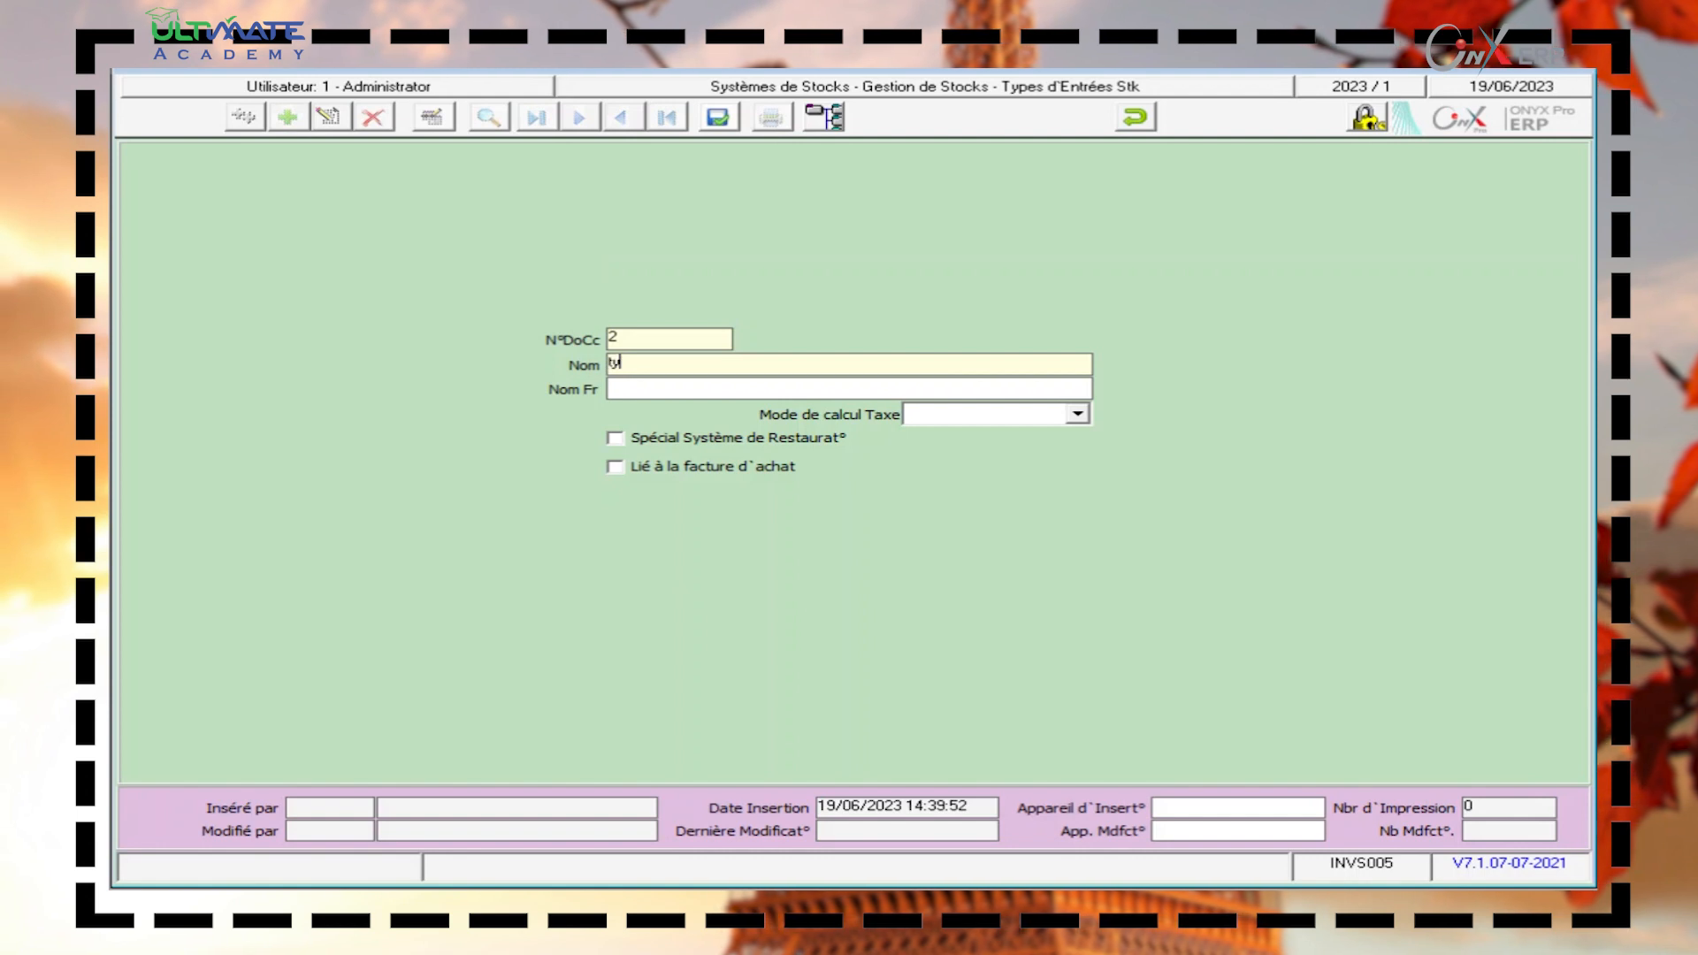
pyautogui.write('p')
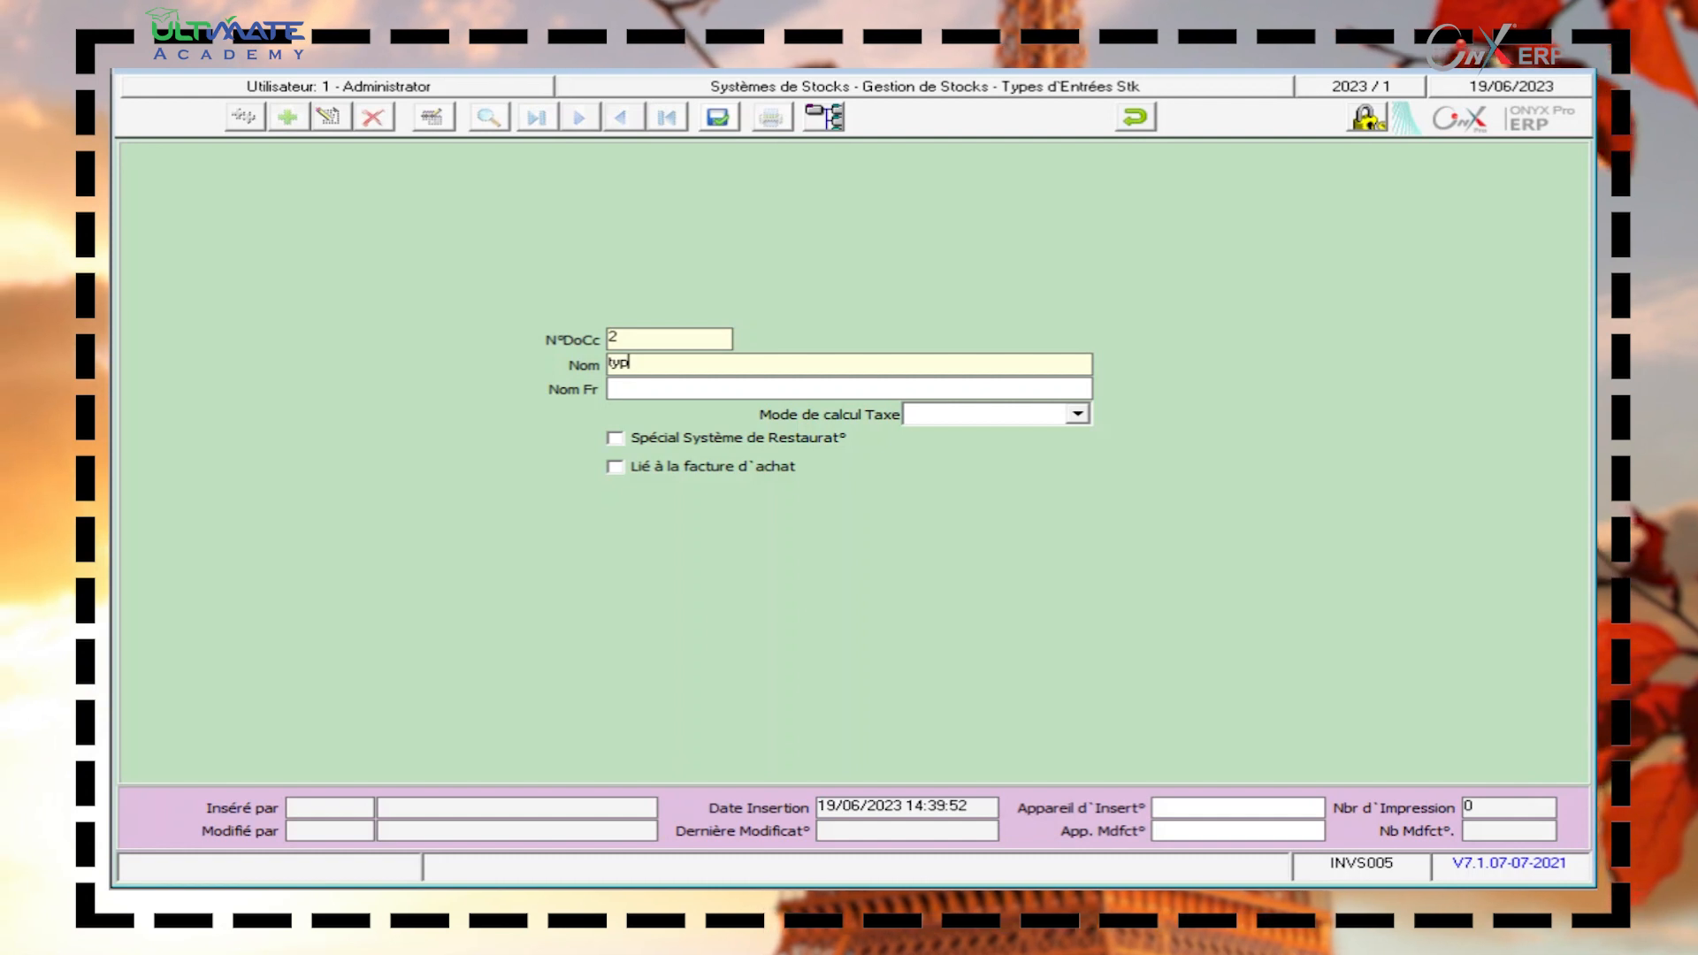
pyautogui.write('ee ')
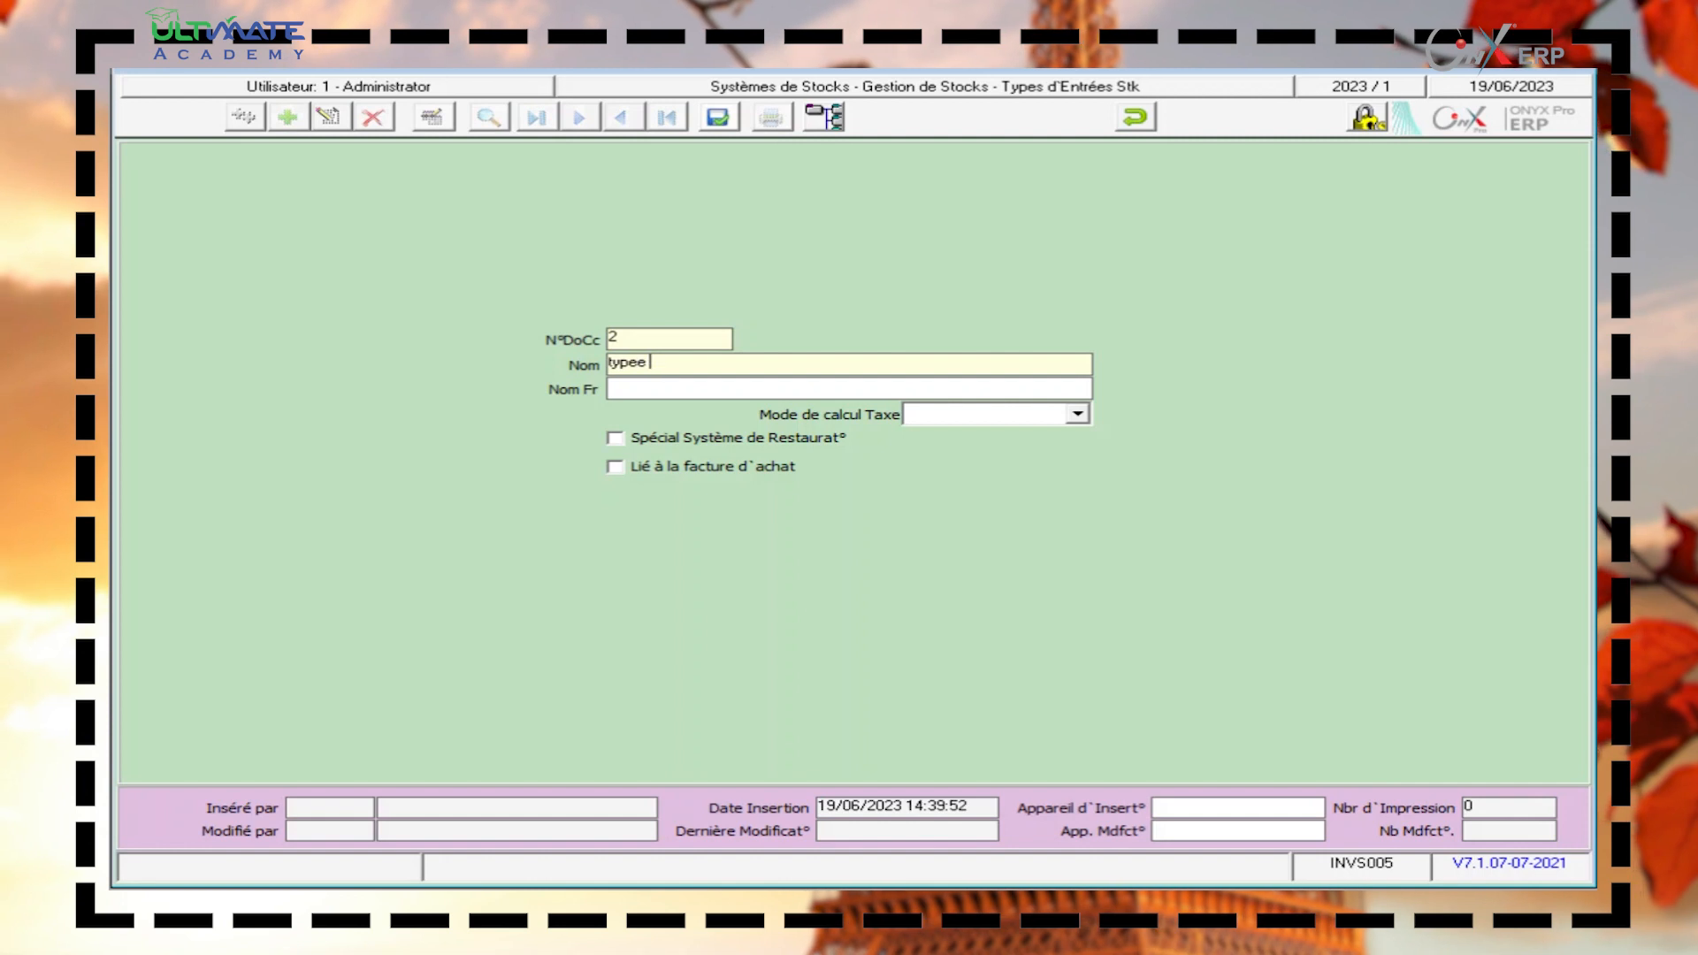
pyautogui.write("d'ent")
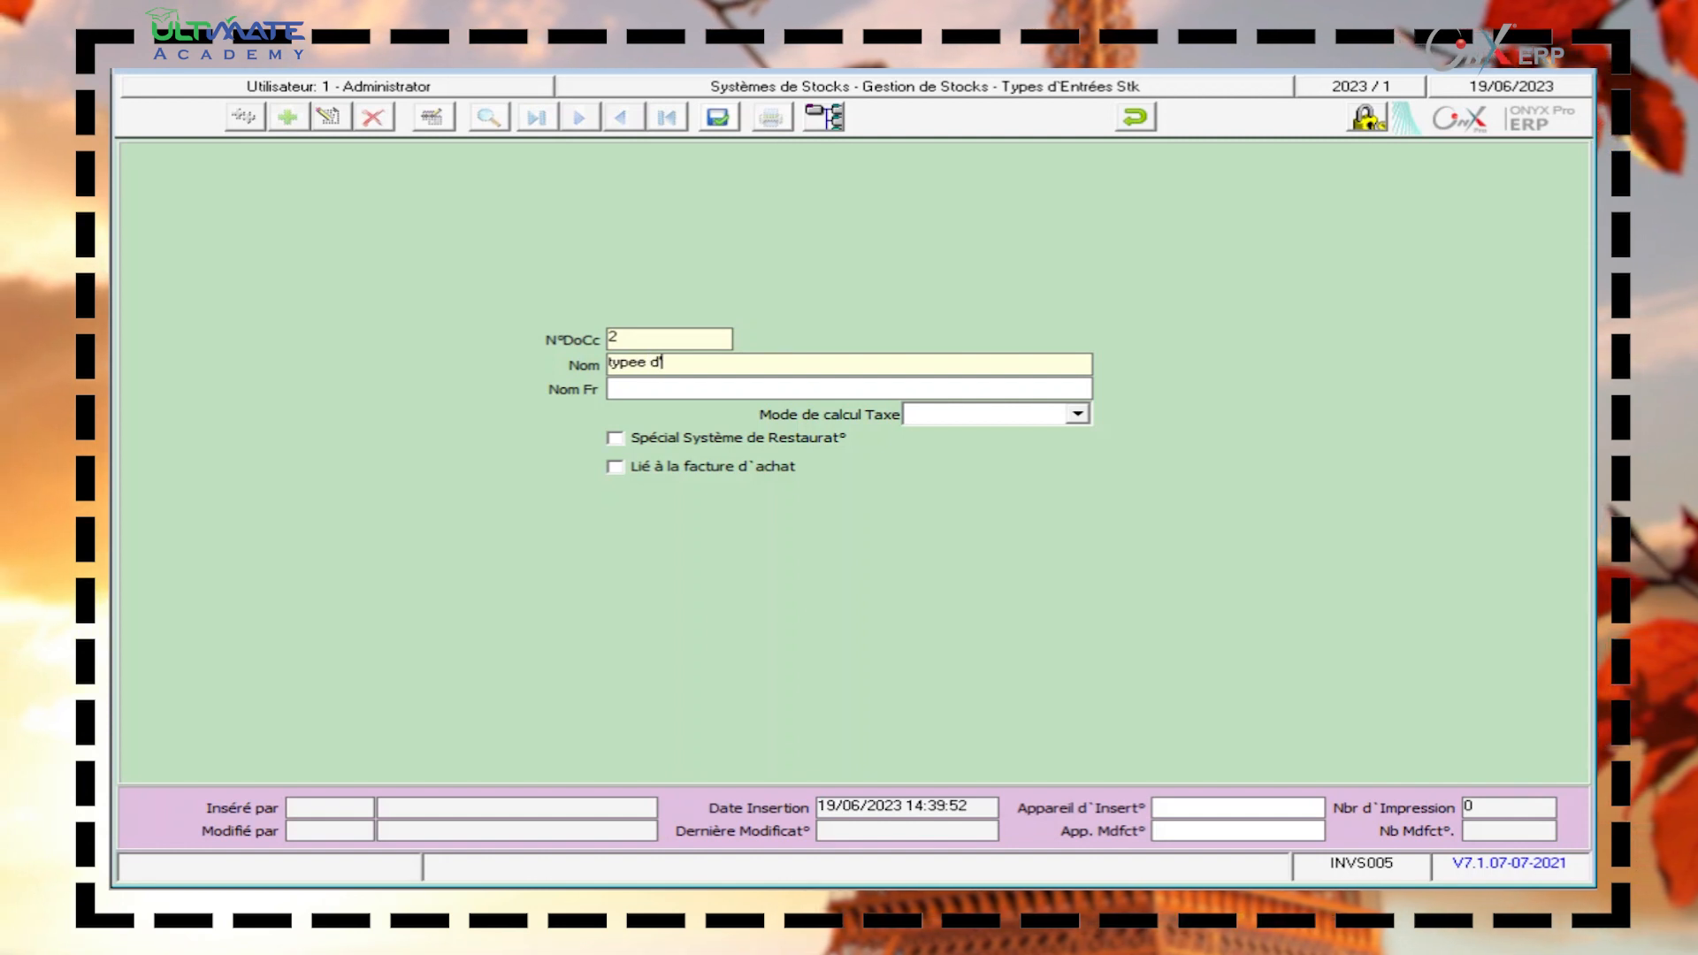
pyautogui.write('ee')
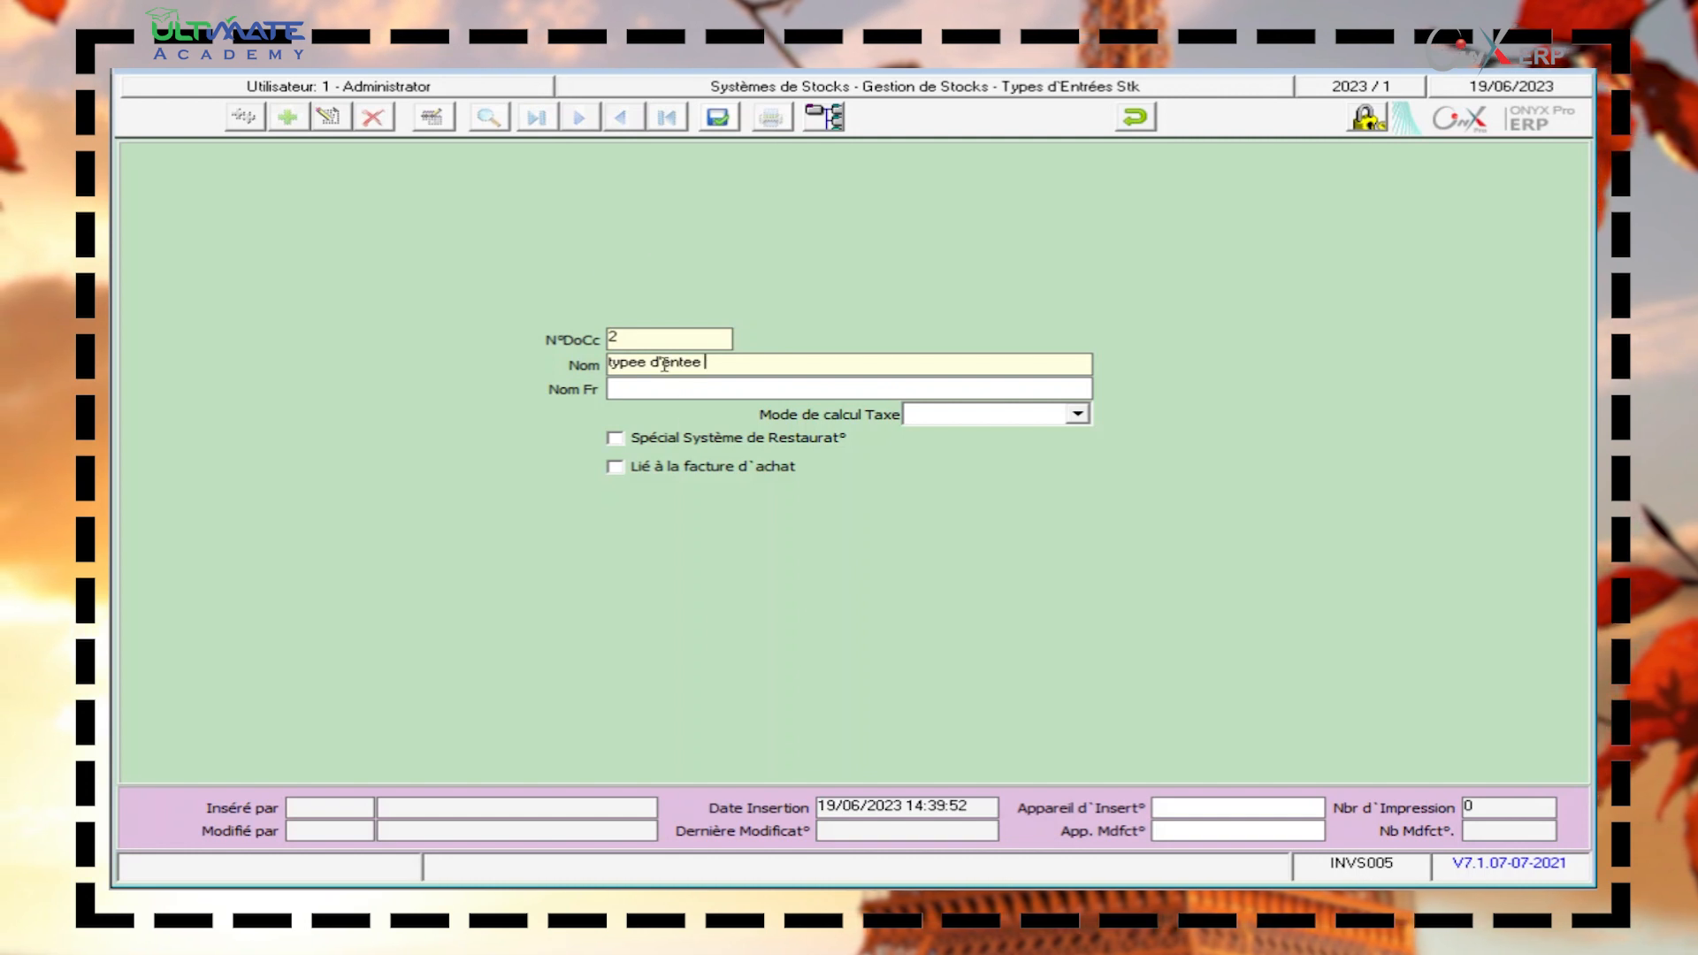
pyautogui.moveTo(661, 362); pyautogui.dragTo(586, 363)
pyautogui.press('BackSpace')
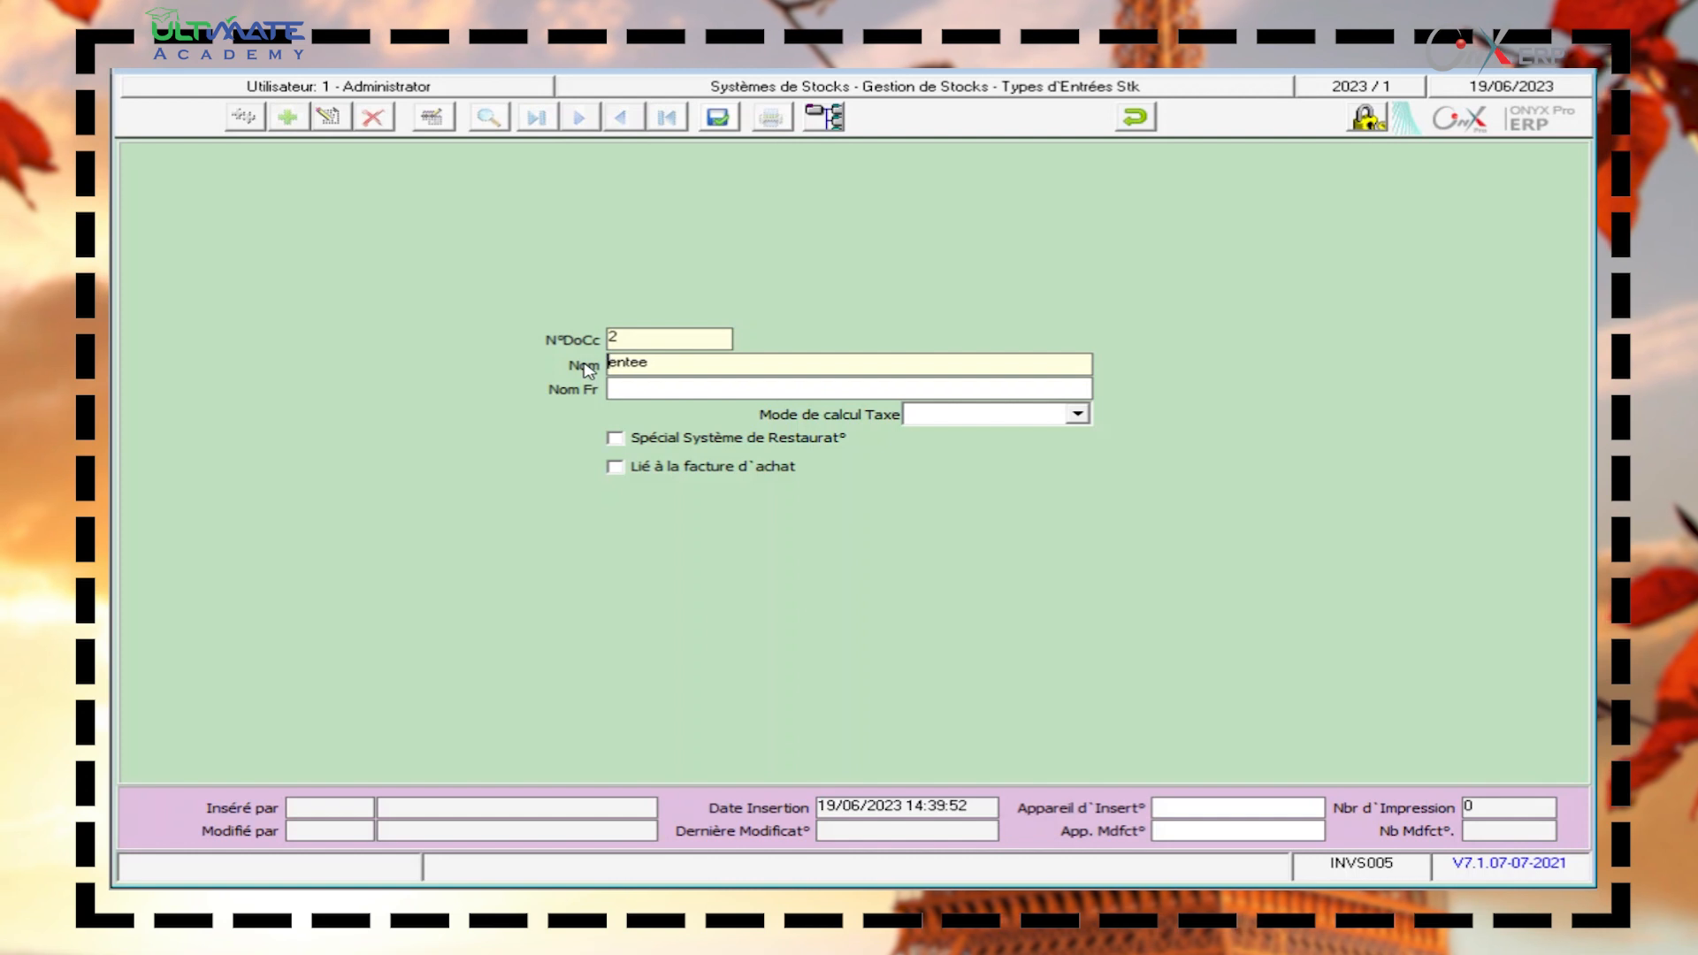
pyautogui.write('de ')
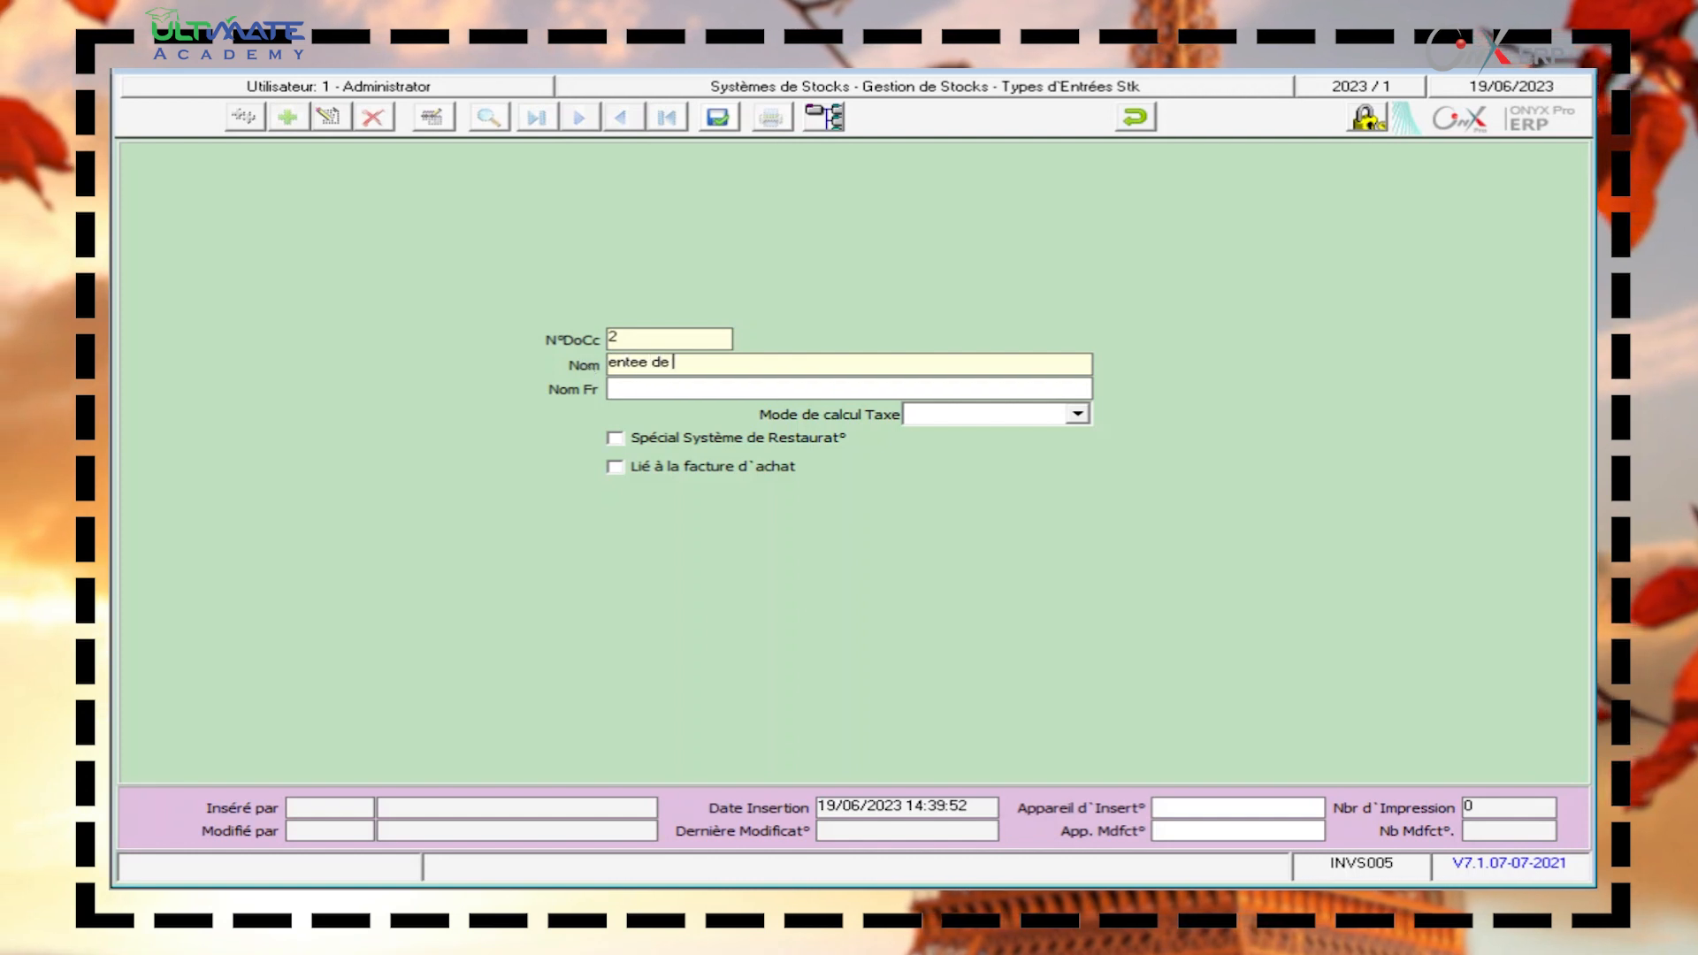
pyautogui.write('stock')
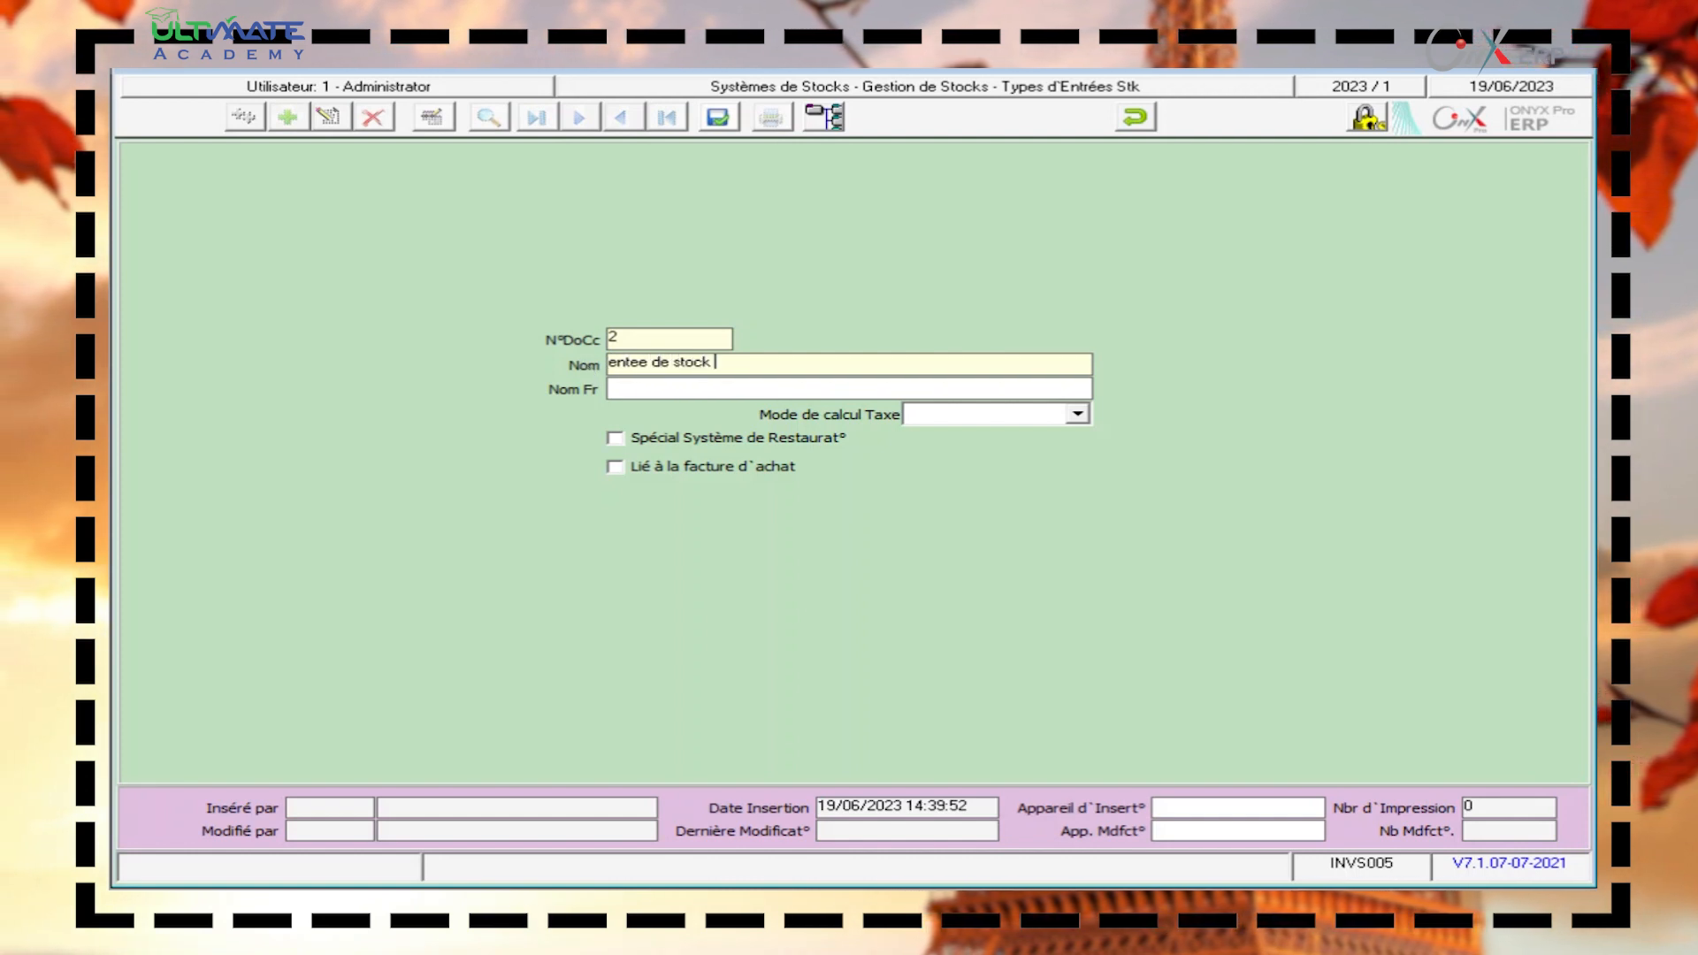
# Copy the entry type's name into its French name and save the record.
pyautogui.moveTo(716, 366); pyautogui.dragTo(594, 367)
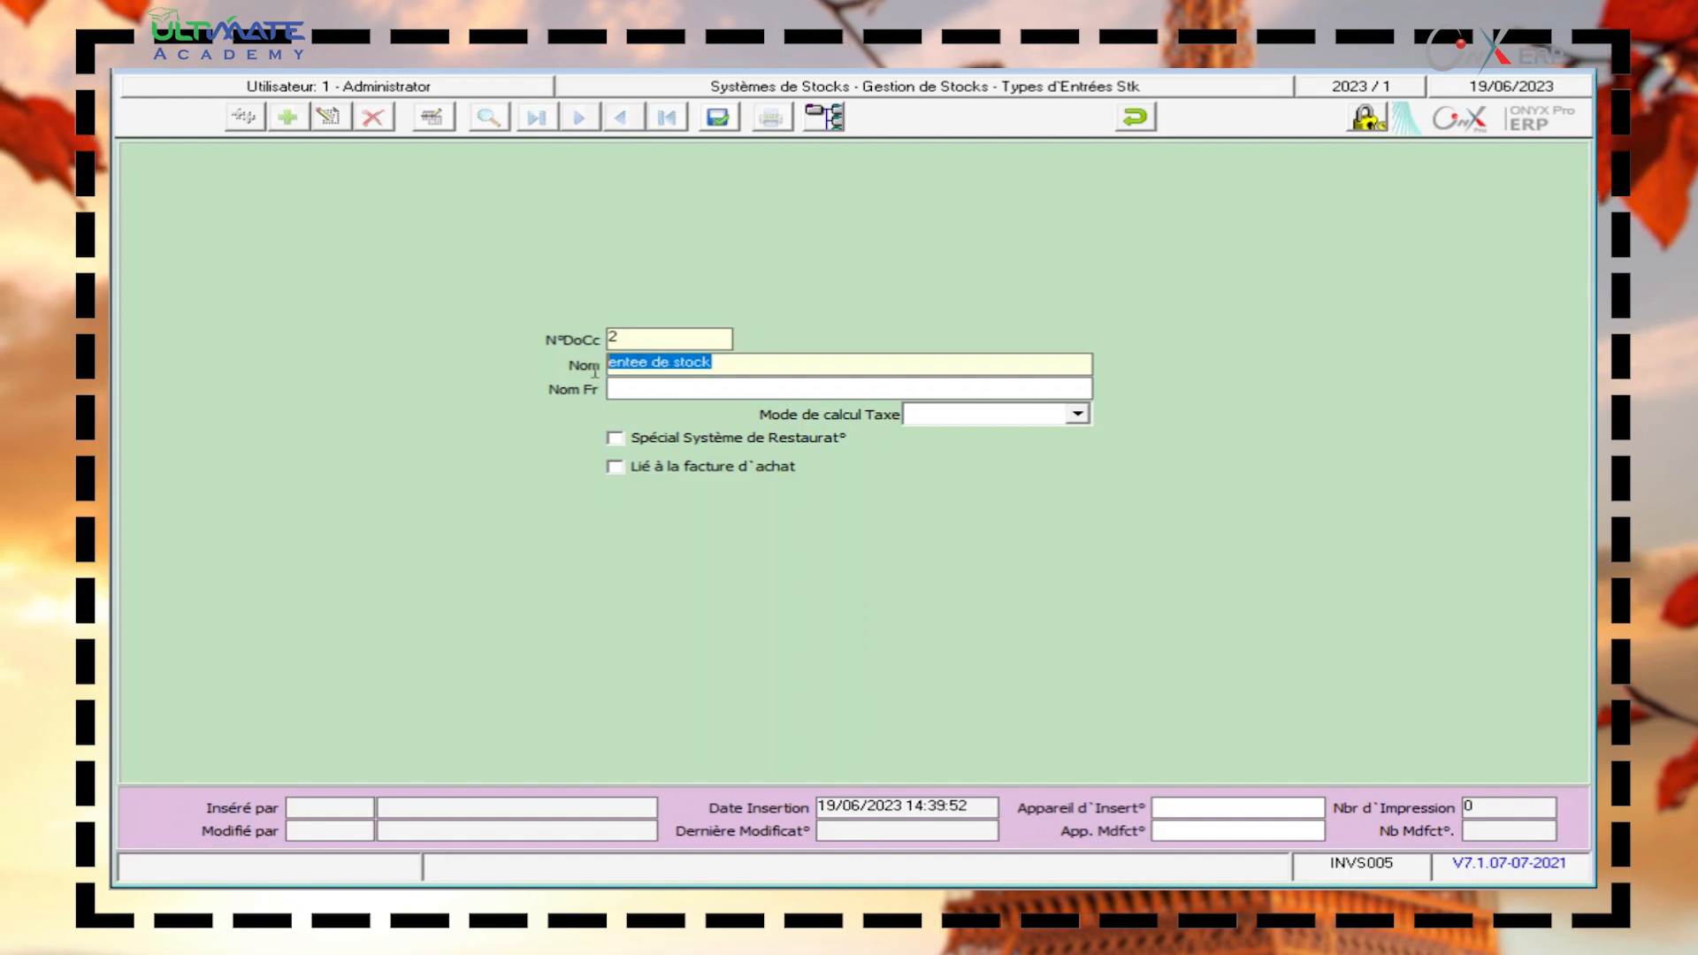
pyautogui.hotkey('ctrl', 'c')
pyautogui.click(694, 387)
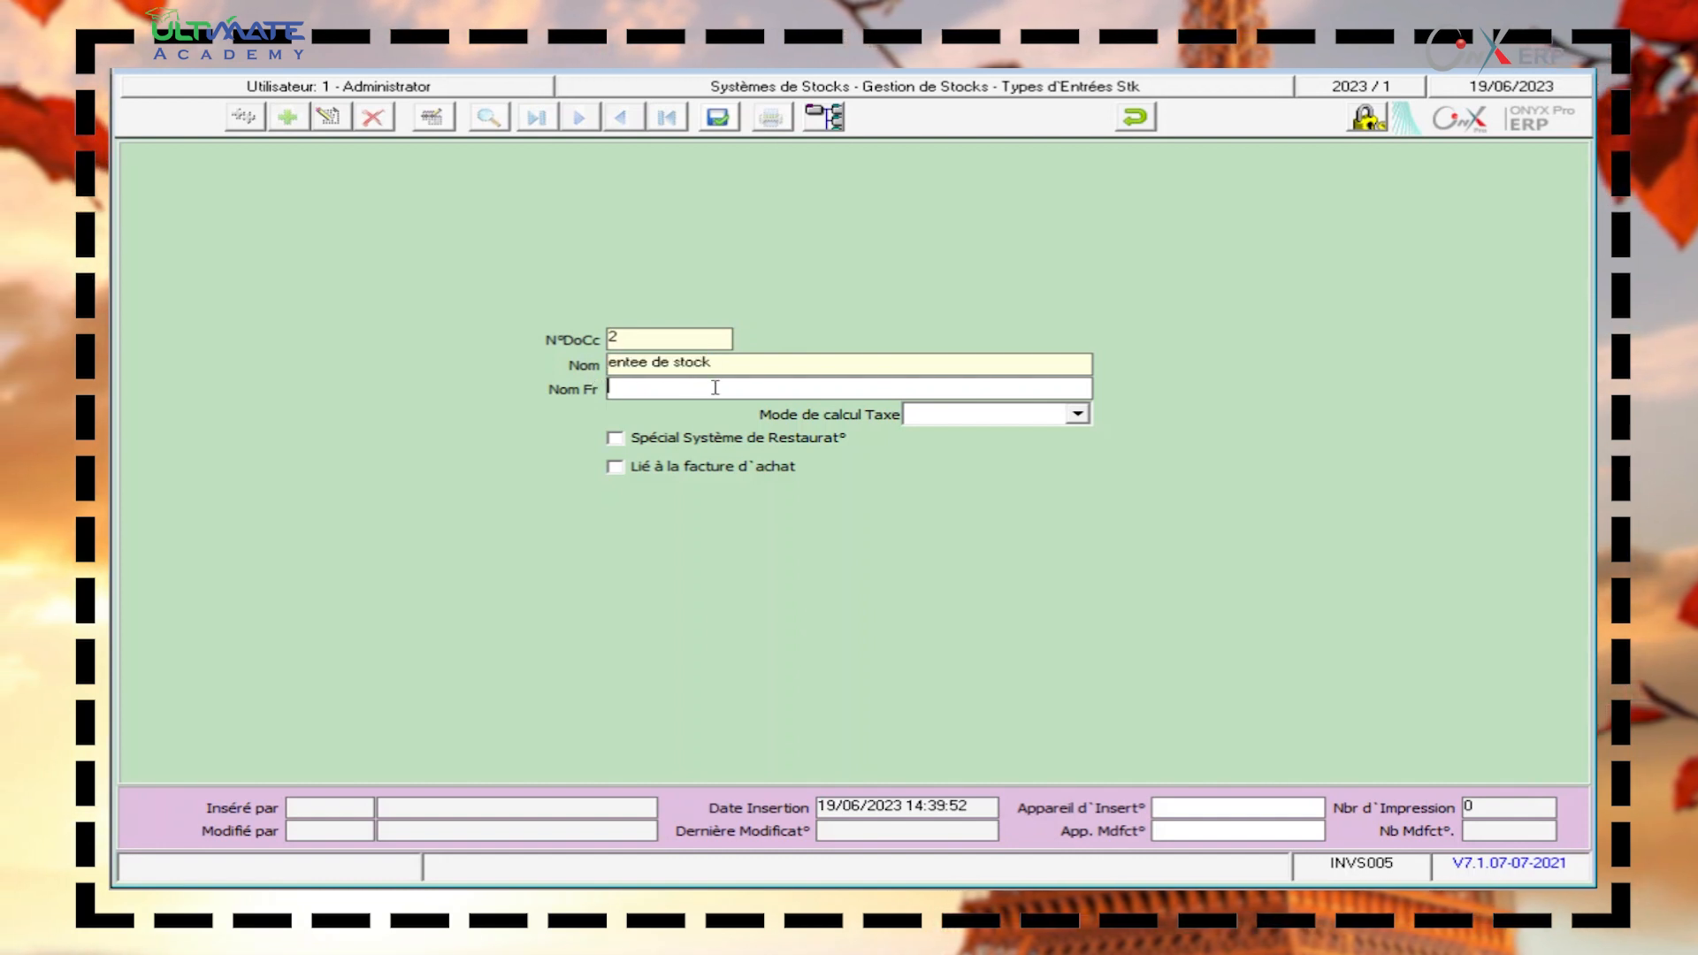
pyautogui.hotkey('ctrl', 'v')
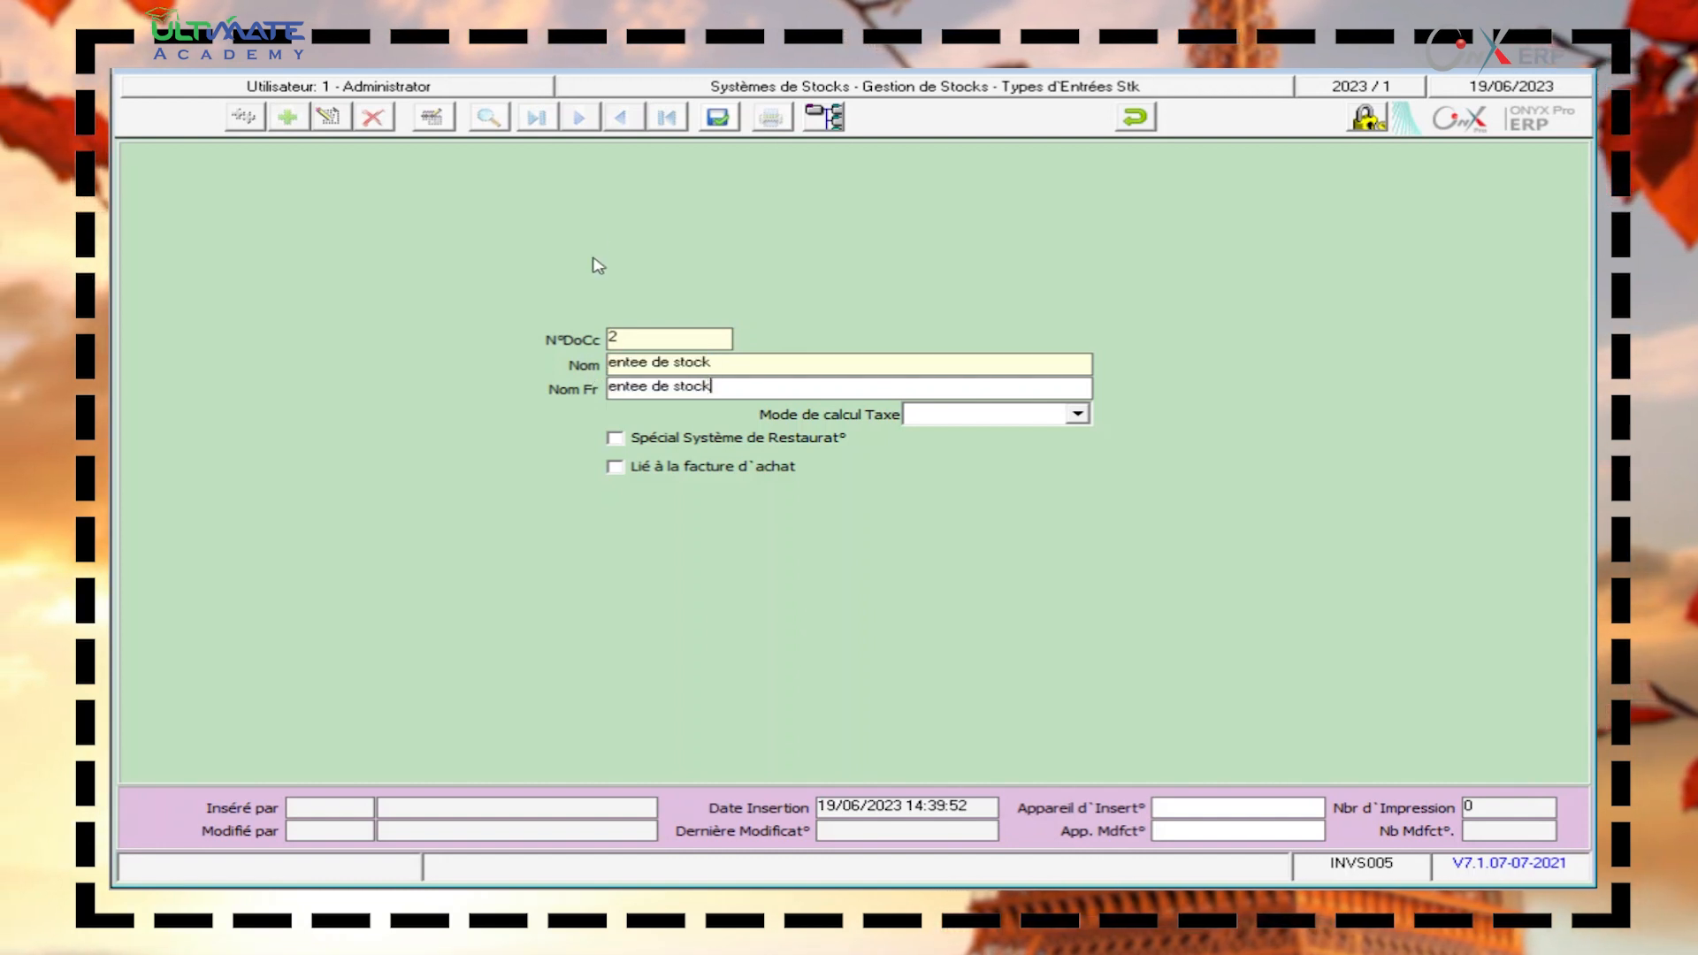
pyautogui.click(717, 116)
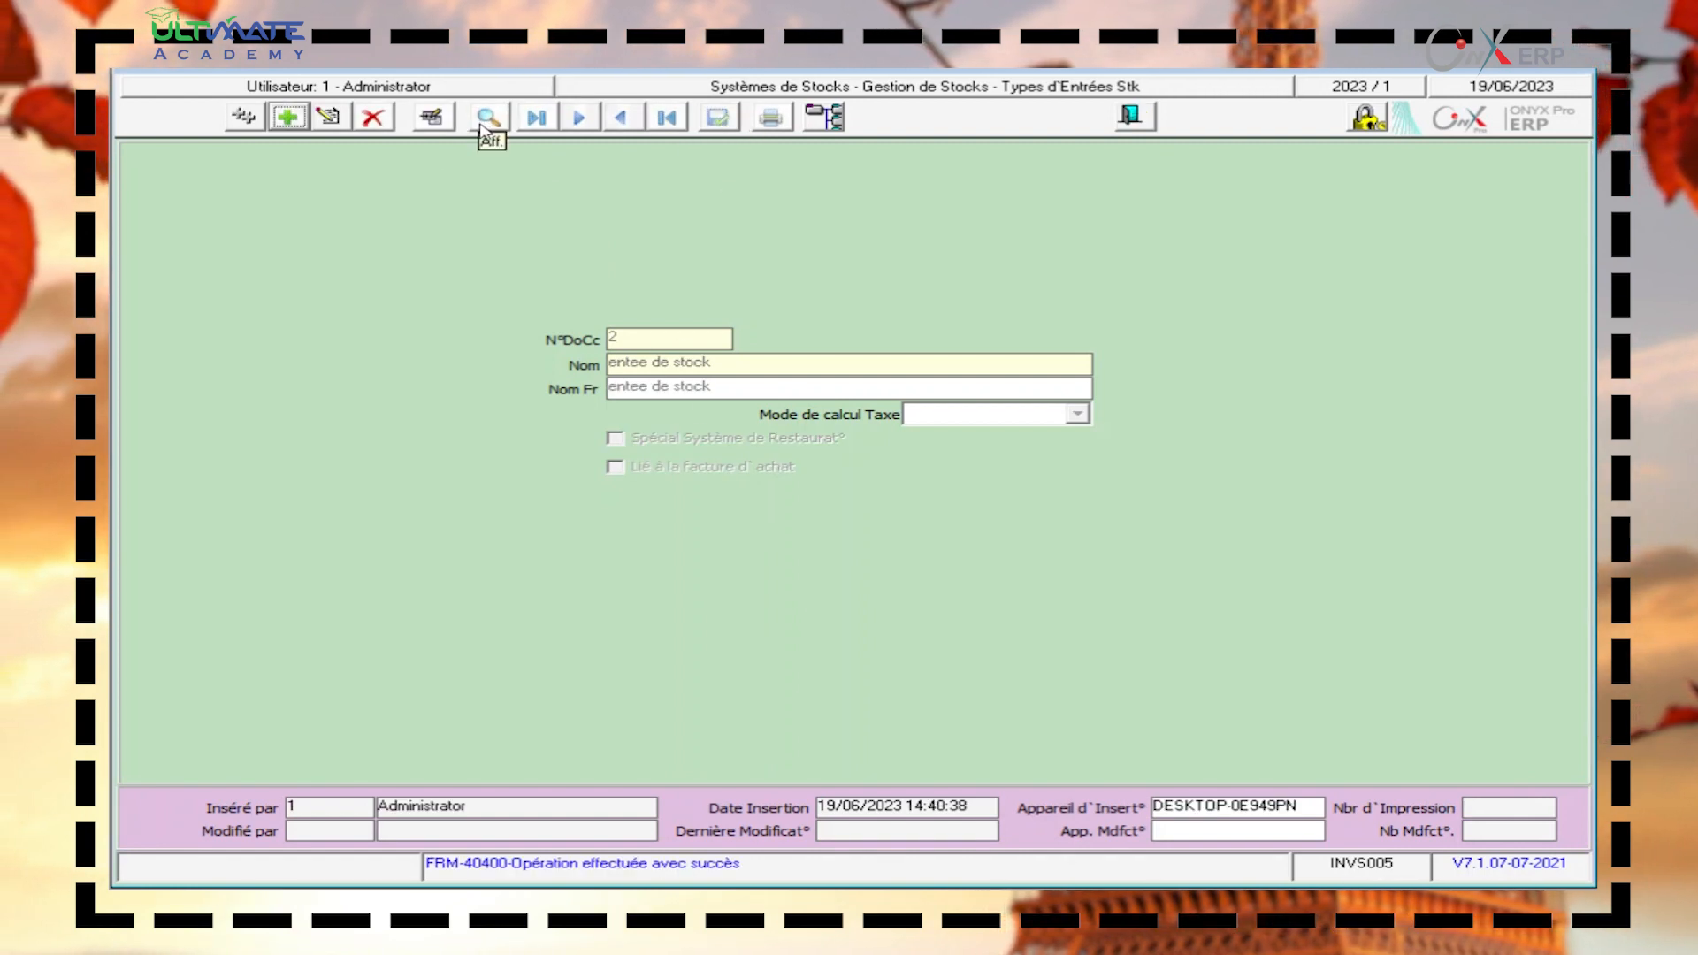
# Look up the stock entry types, load "Entrant" for viewing, and leave the form.
pyautogui.click(480, 125)
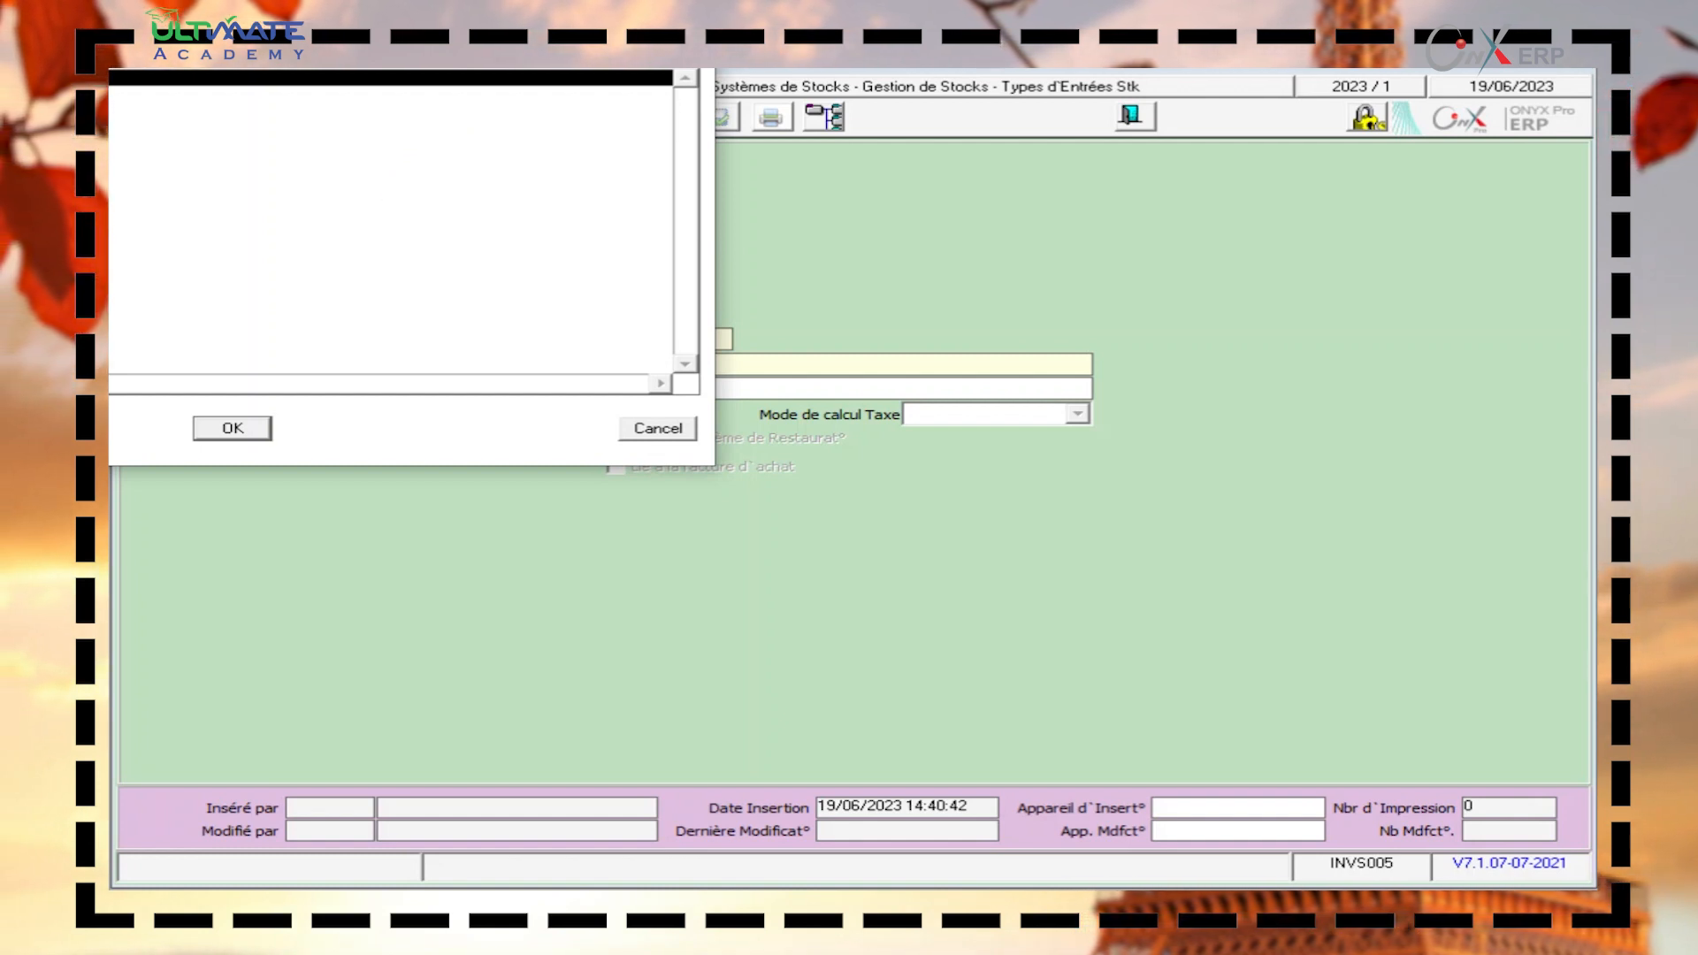
pyautogui.click(263, 428)
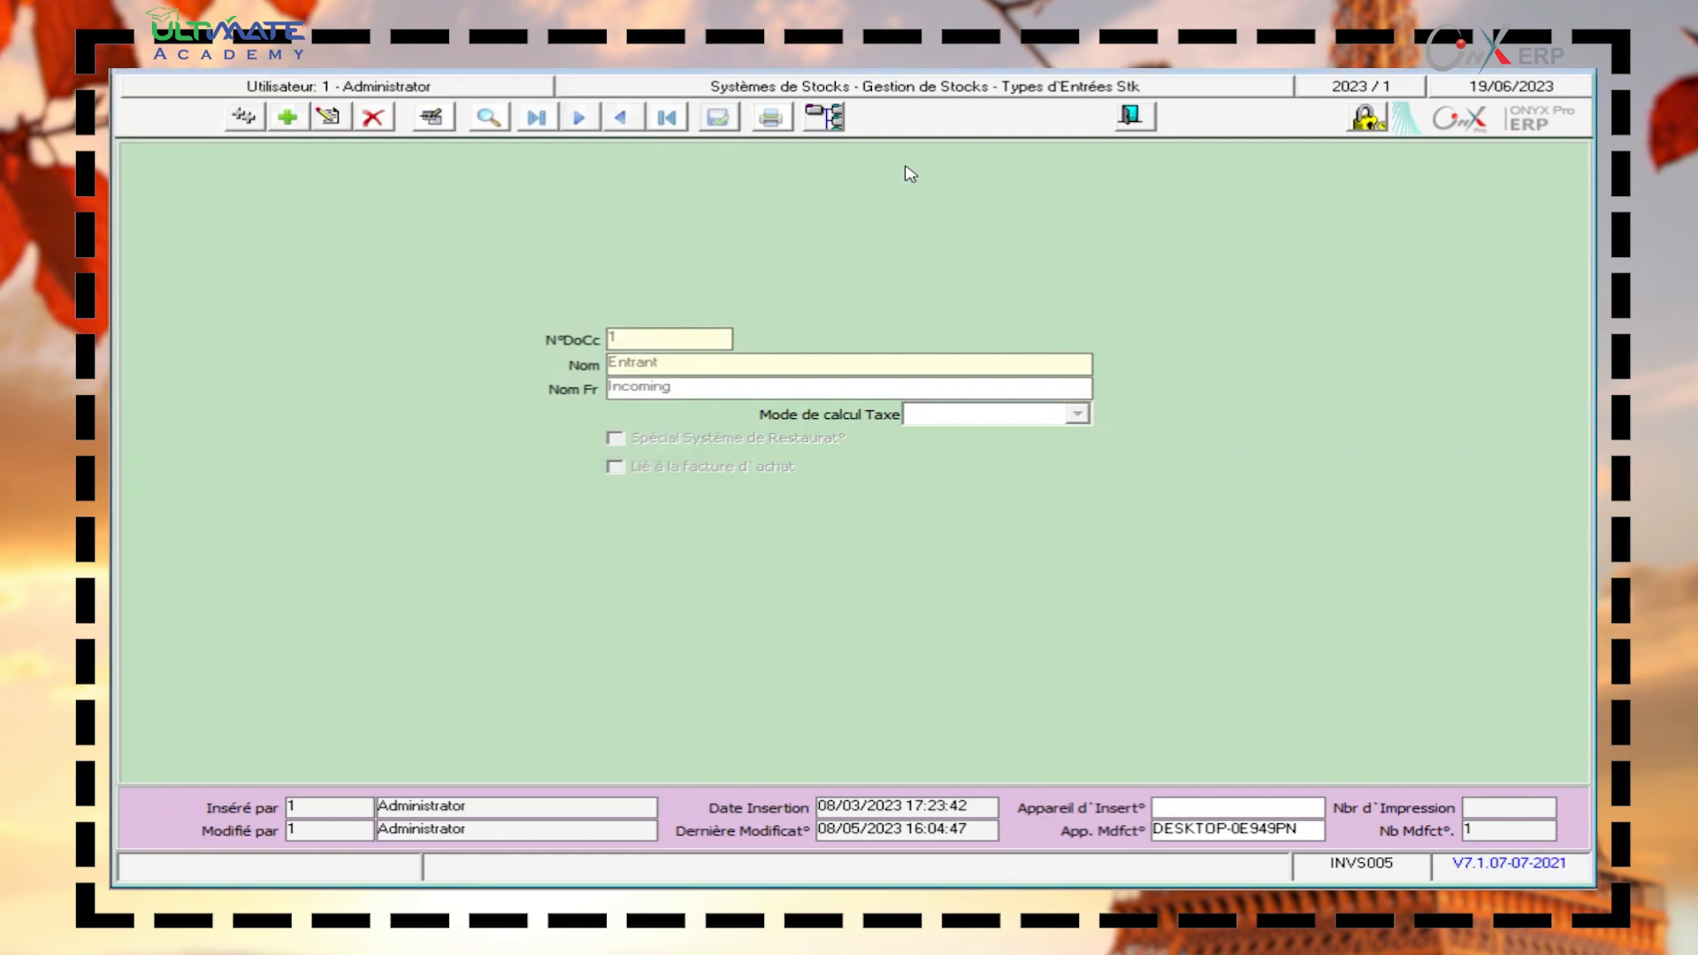
pyautogui.press('Escape')
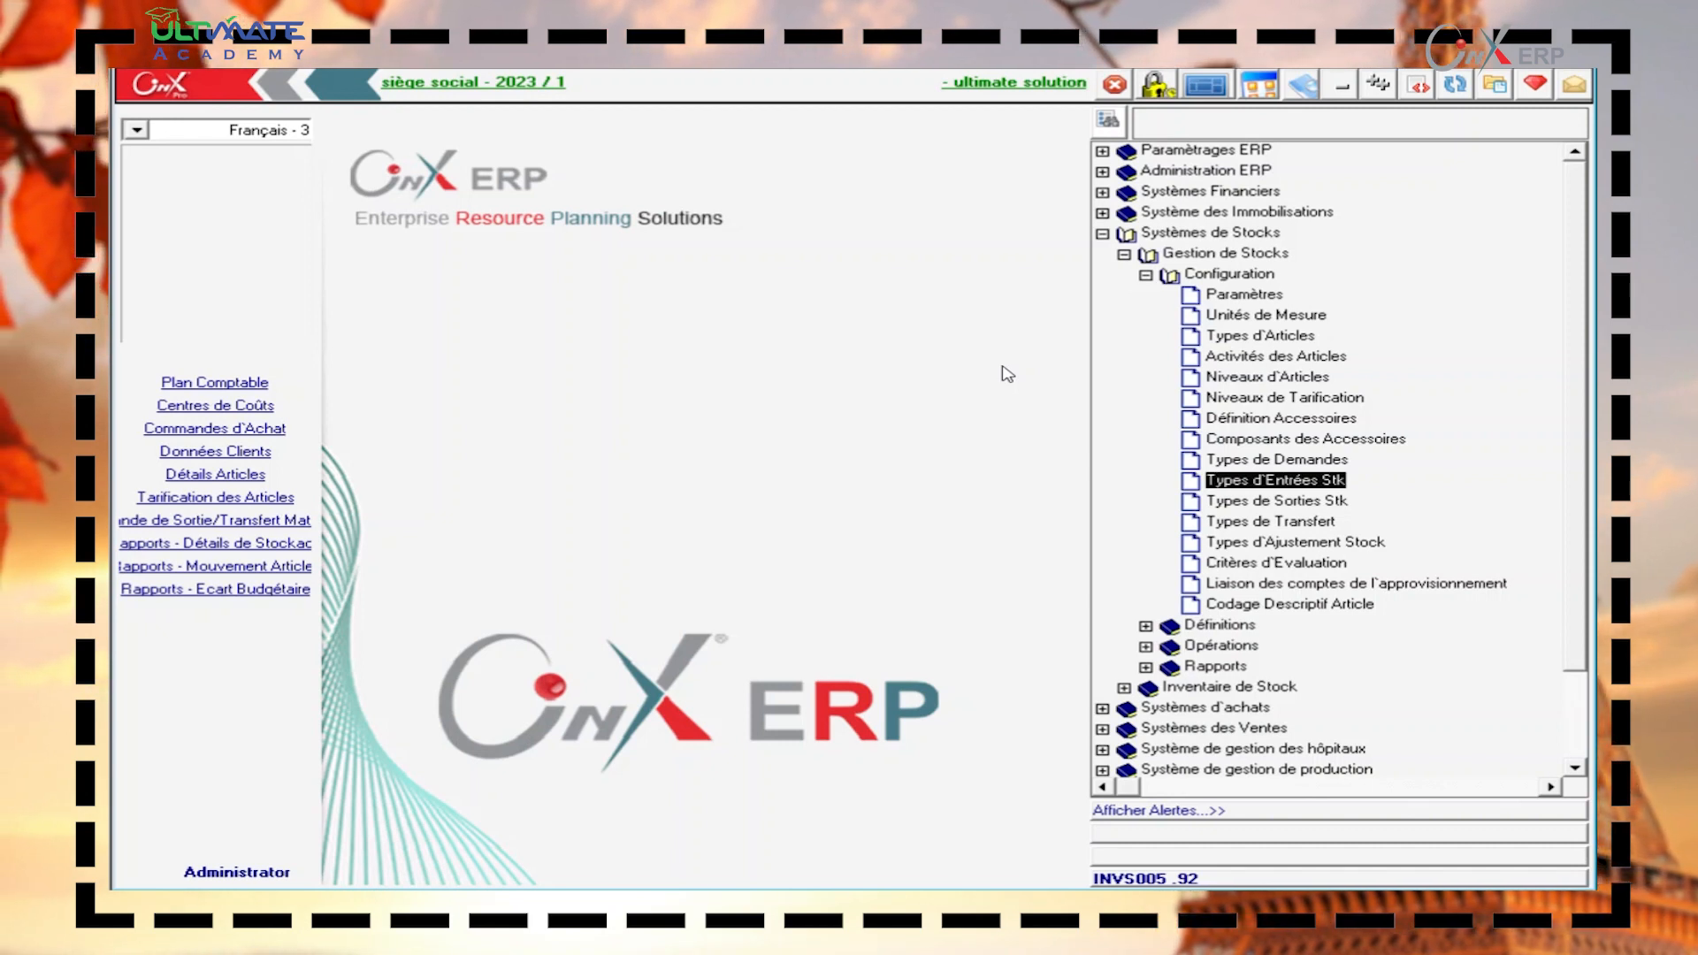
# In Types de Sorties Stk, start a new stock exit type and name it "sortantes".
pyautogui.doubleClick(1216, 501)
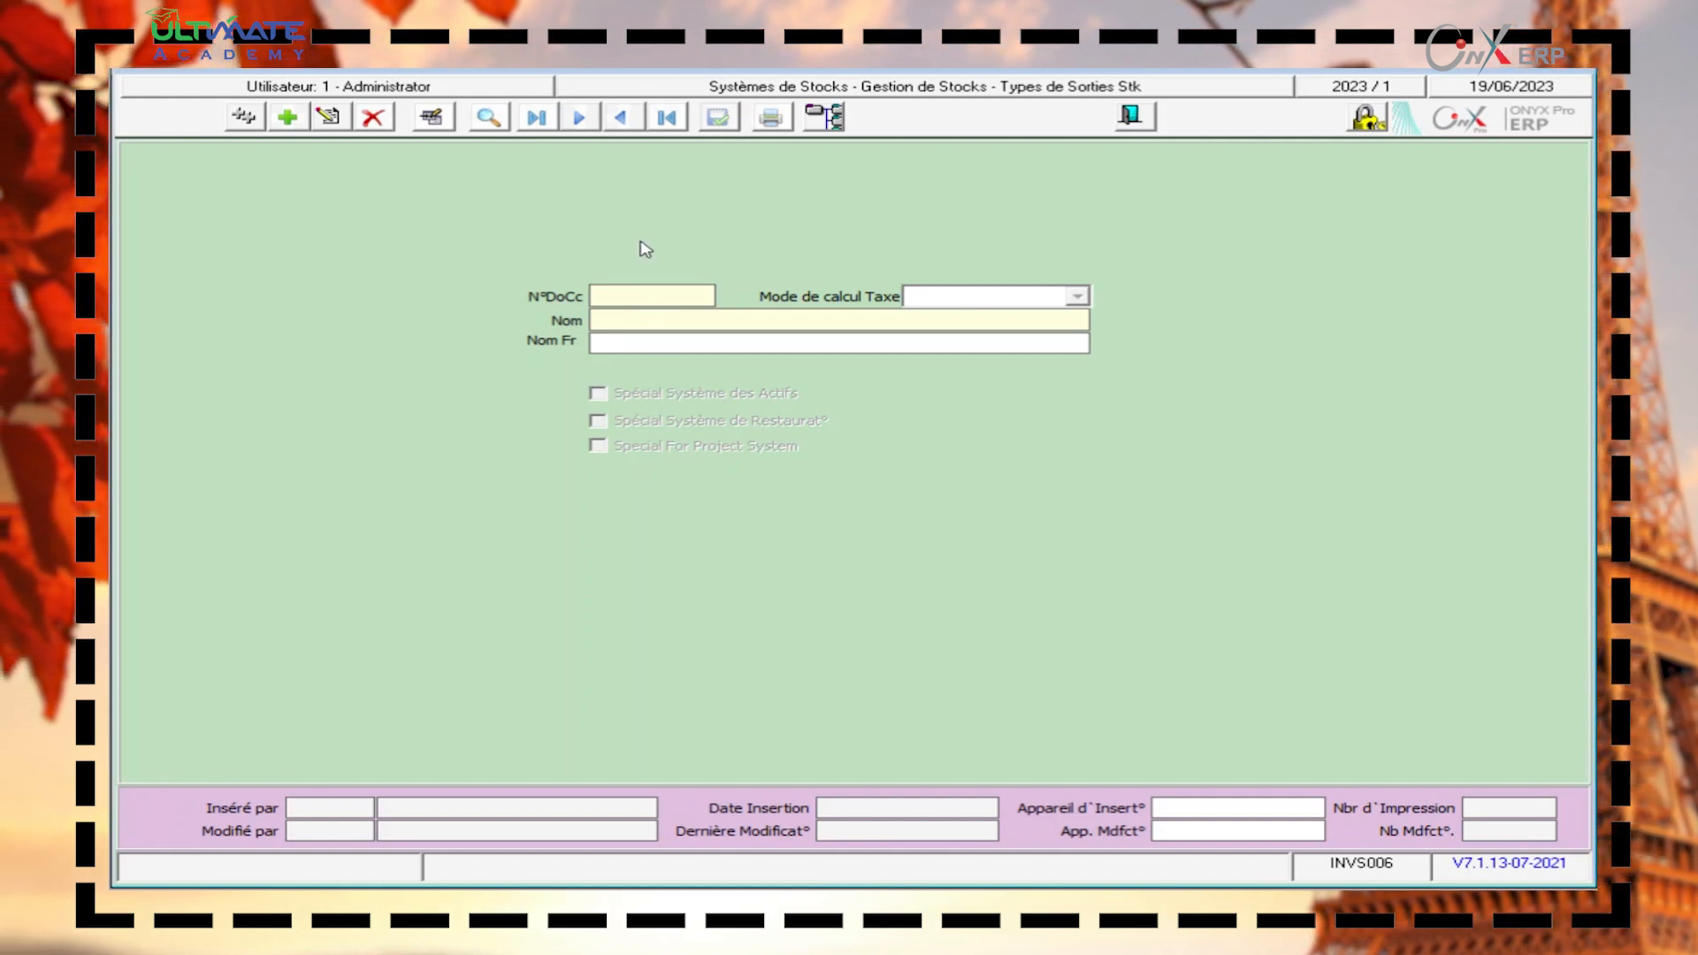
pyautogui.click(299, 127)
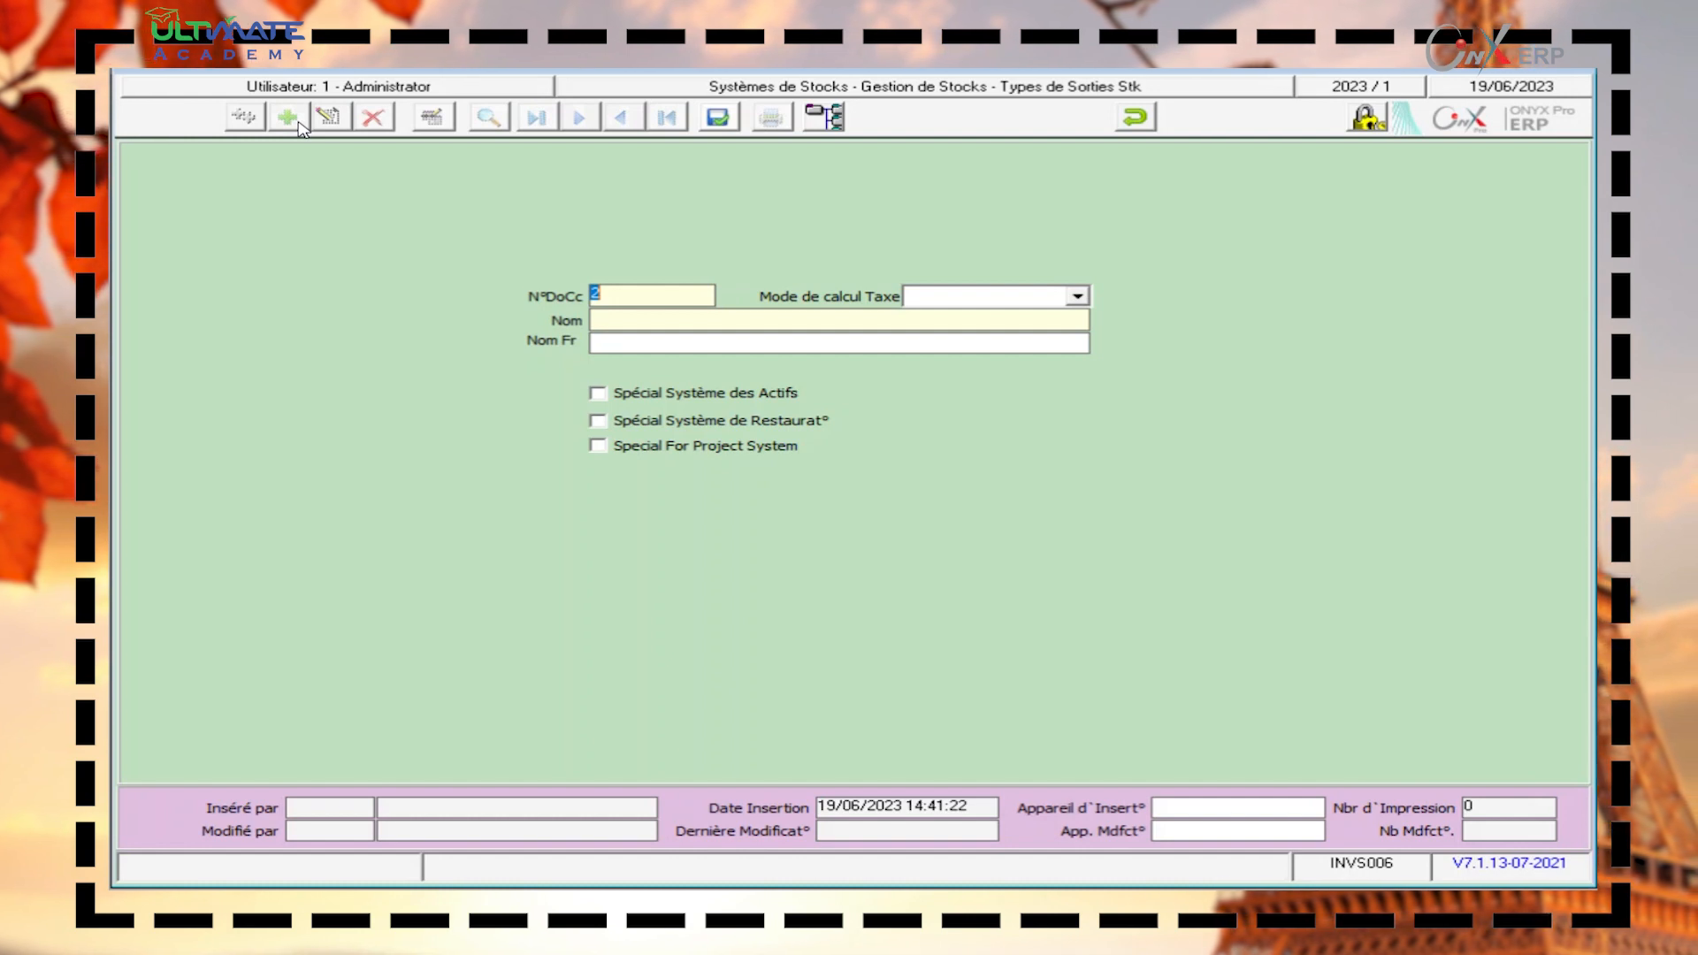
pyautogui.click(615, 318)
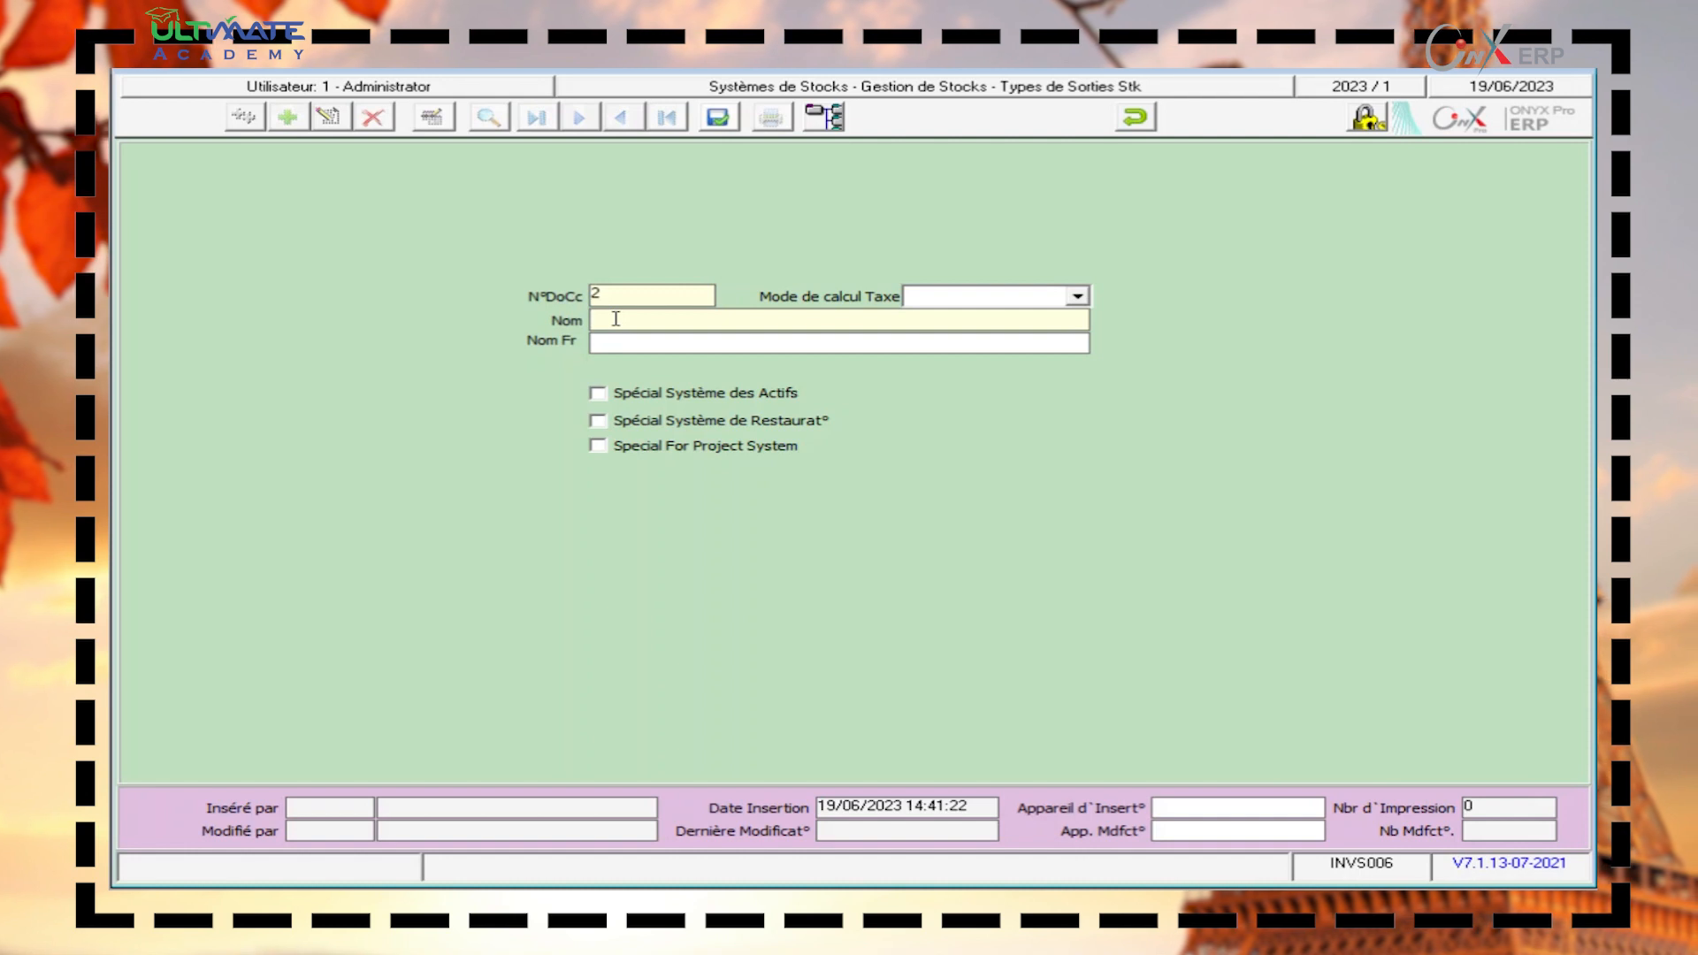
pyautogui.write('sortant')
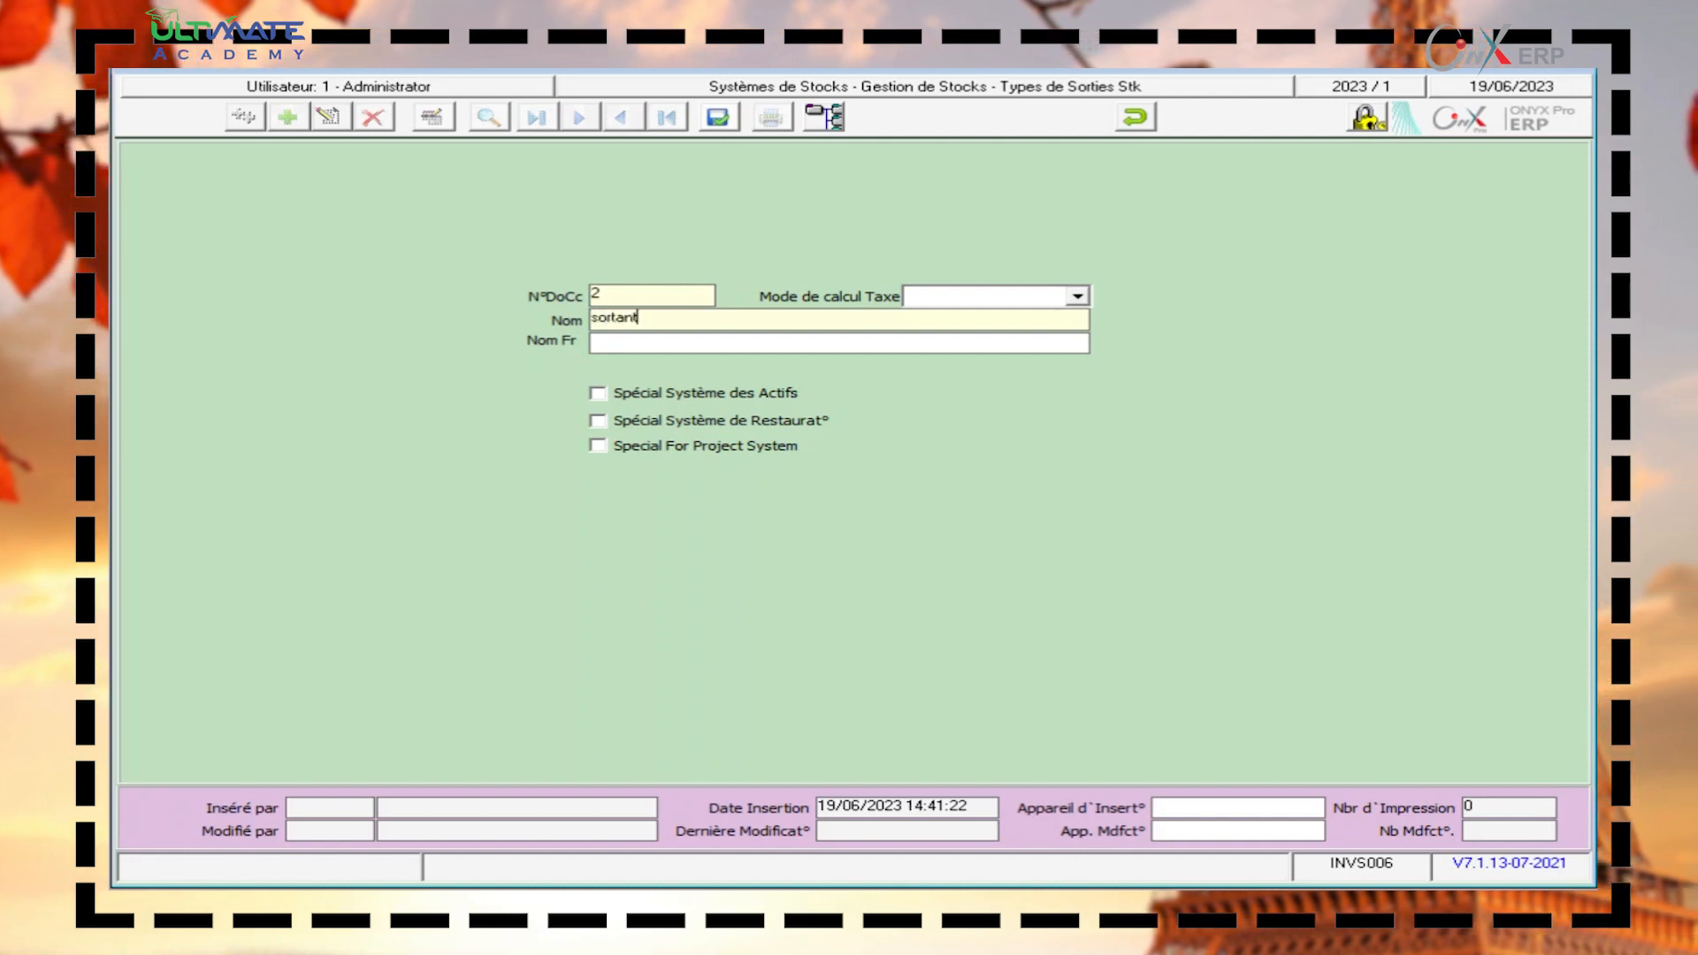
pyautogui.write('es')
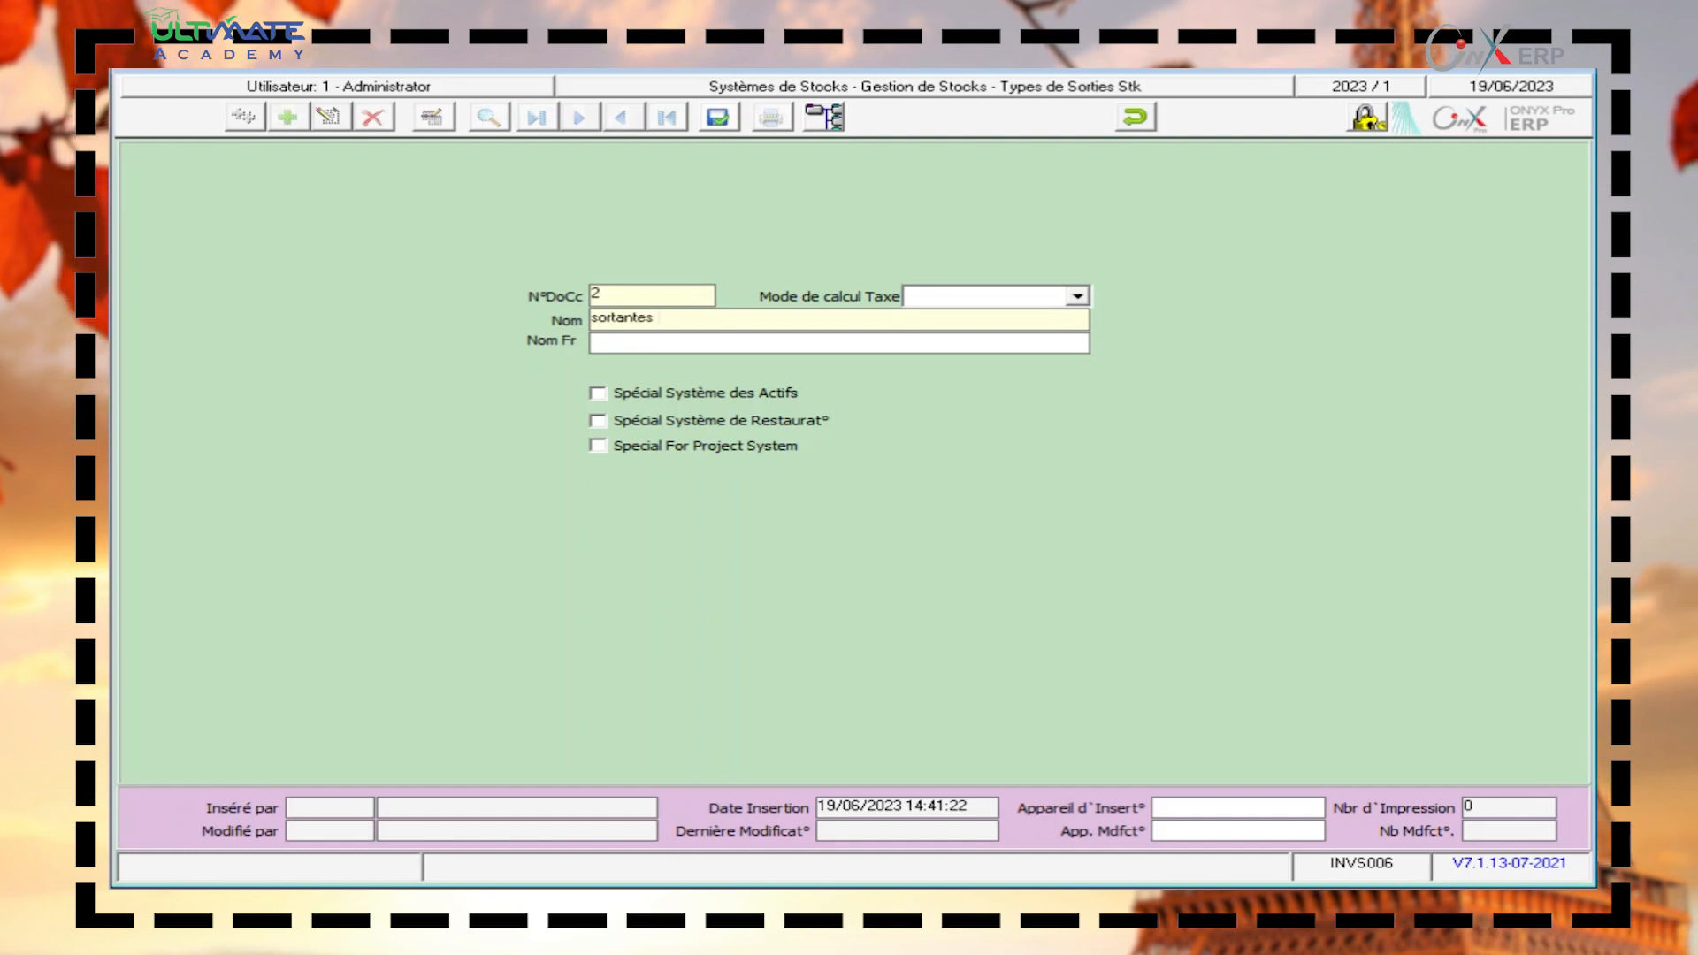
# Copy the exit type's name into its French name and save the record.
pyautogui.moveTo(663, 322); pyautogui.dragTo(580, 326)
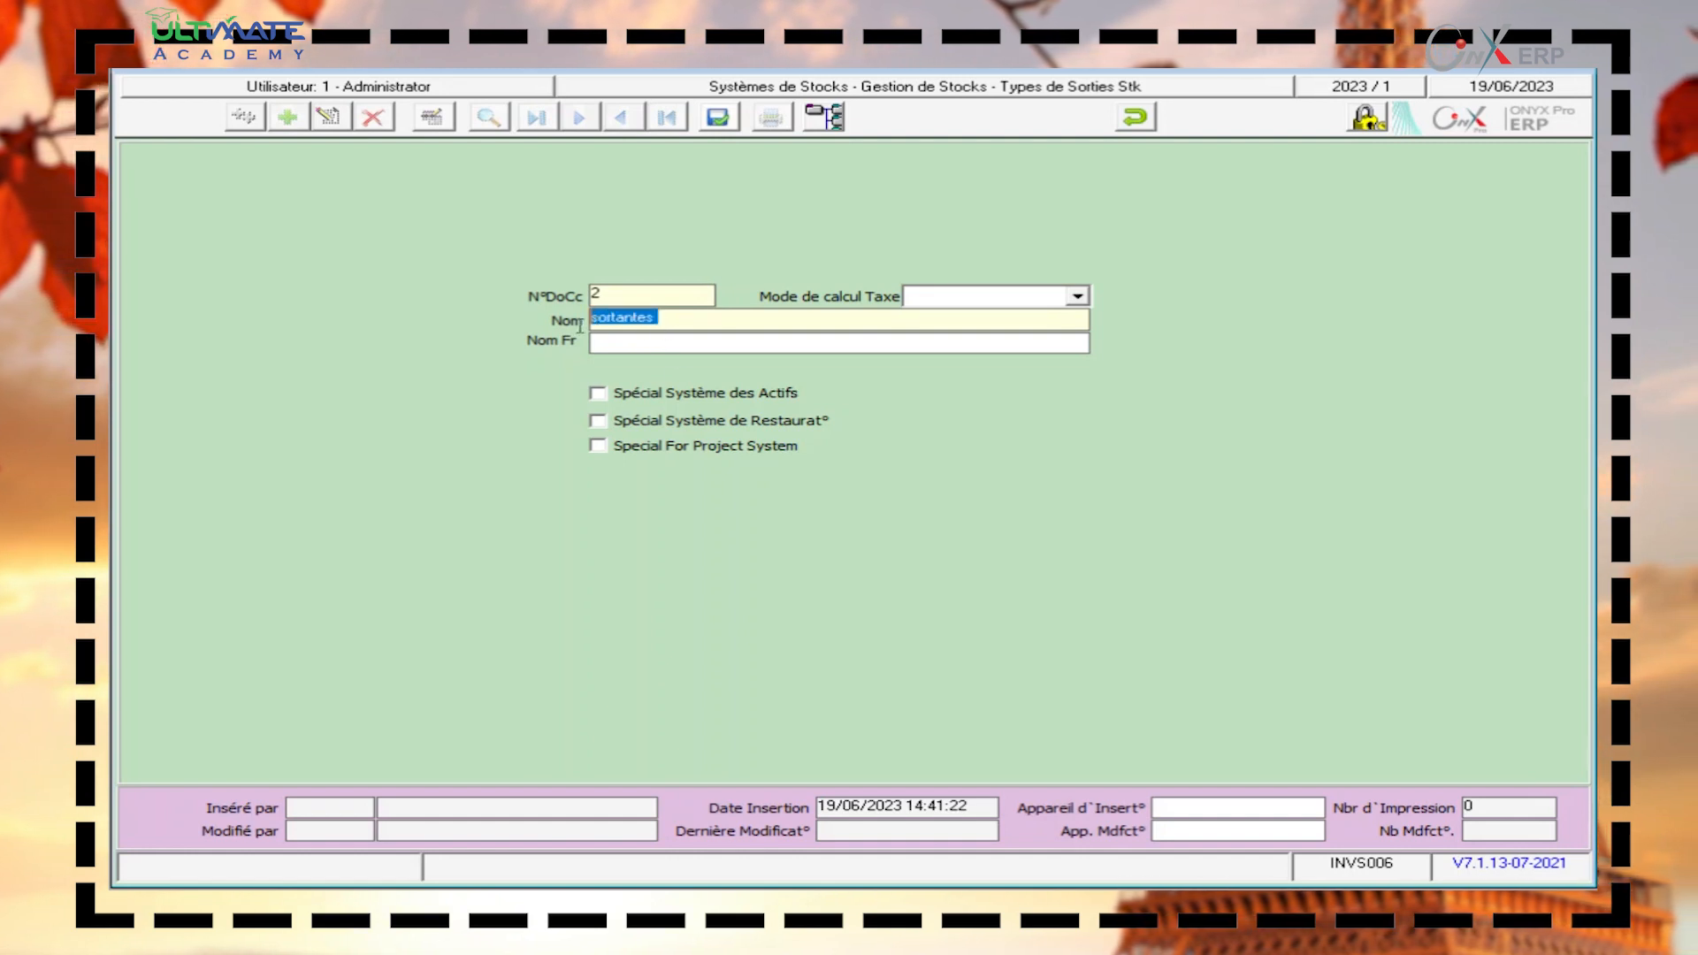
pyautogui.click(621, 341)
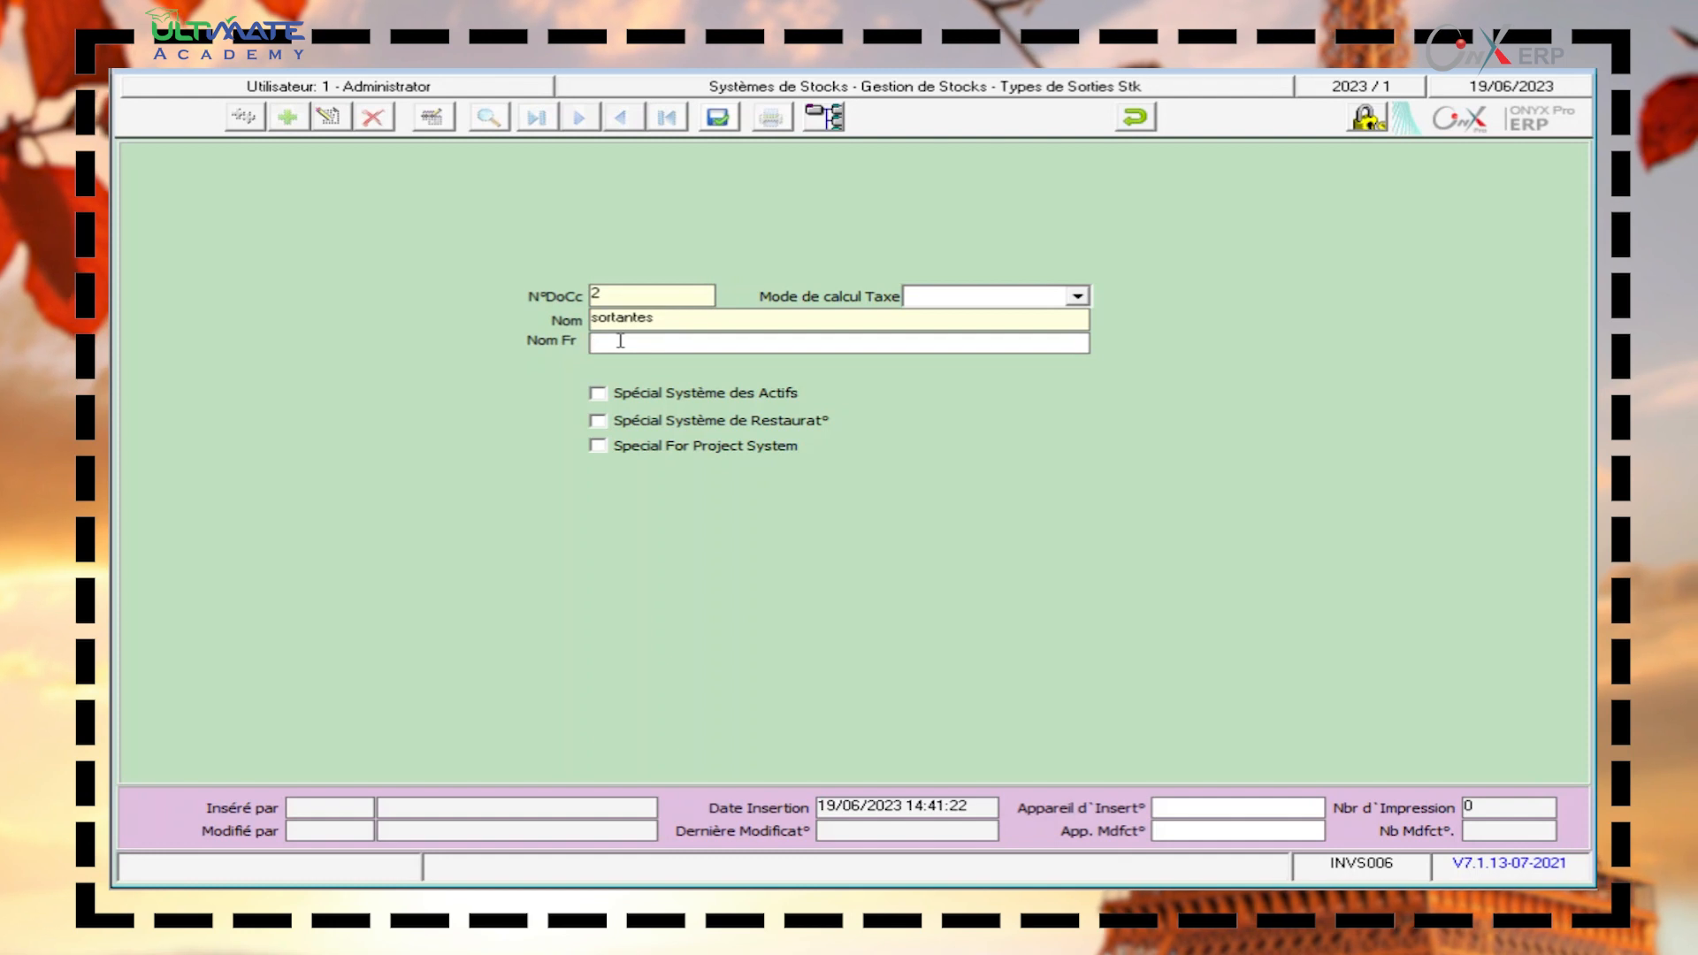
pyautogui.hotkey('ctrl', 'v')
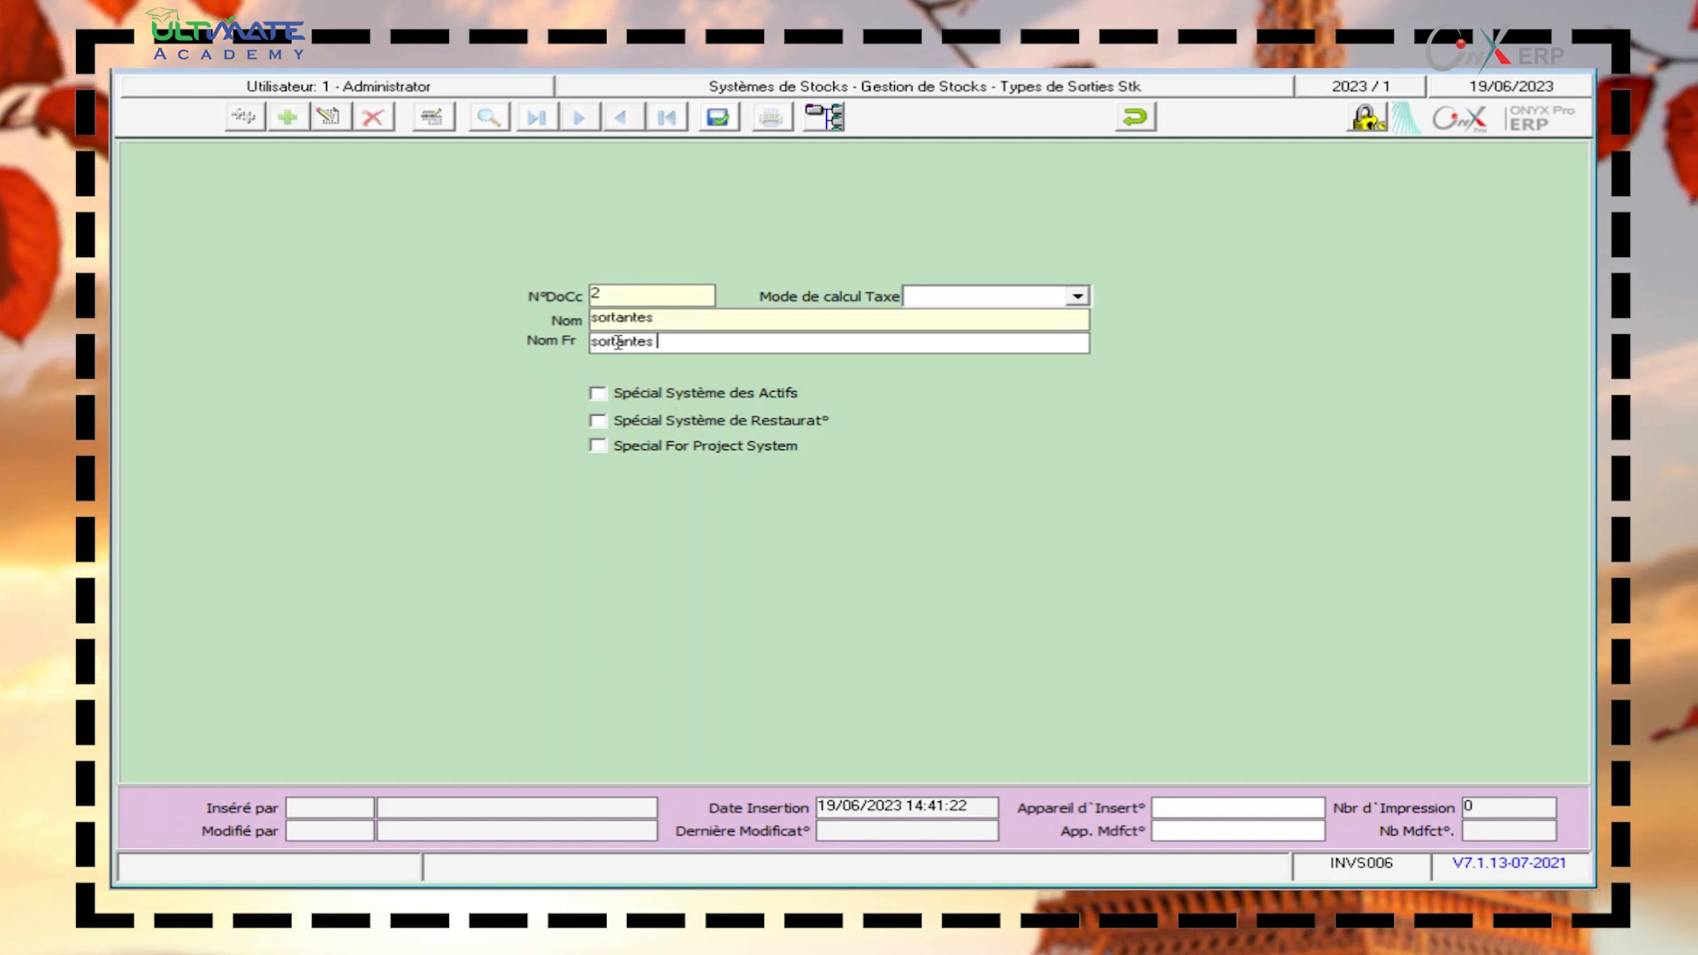
pyautogui.click(708, 122)
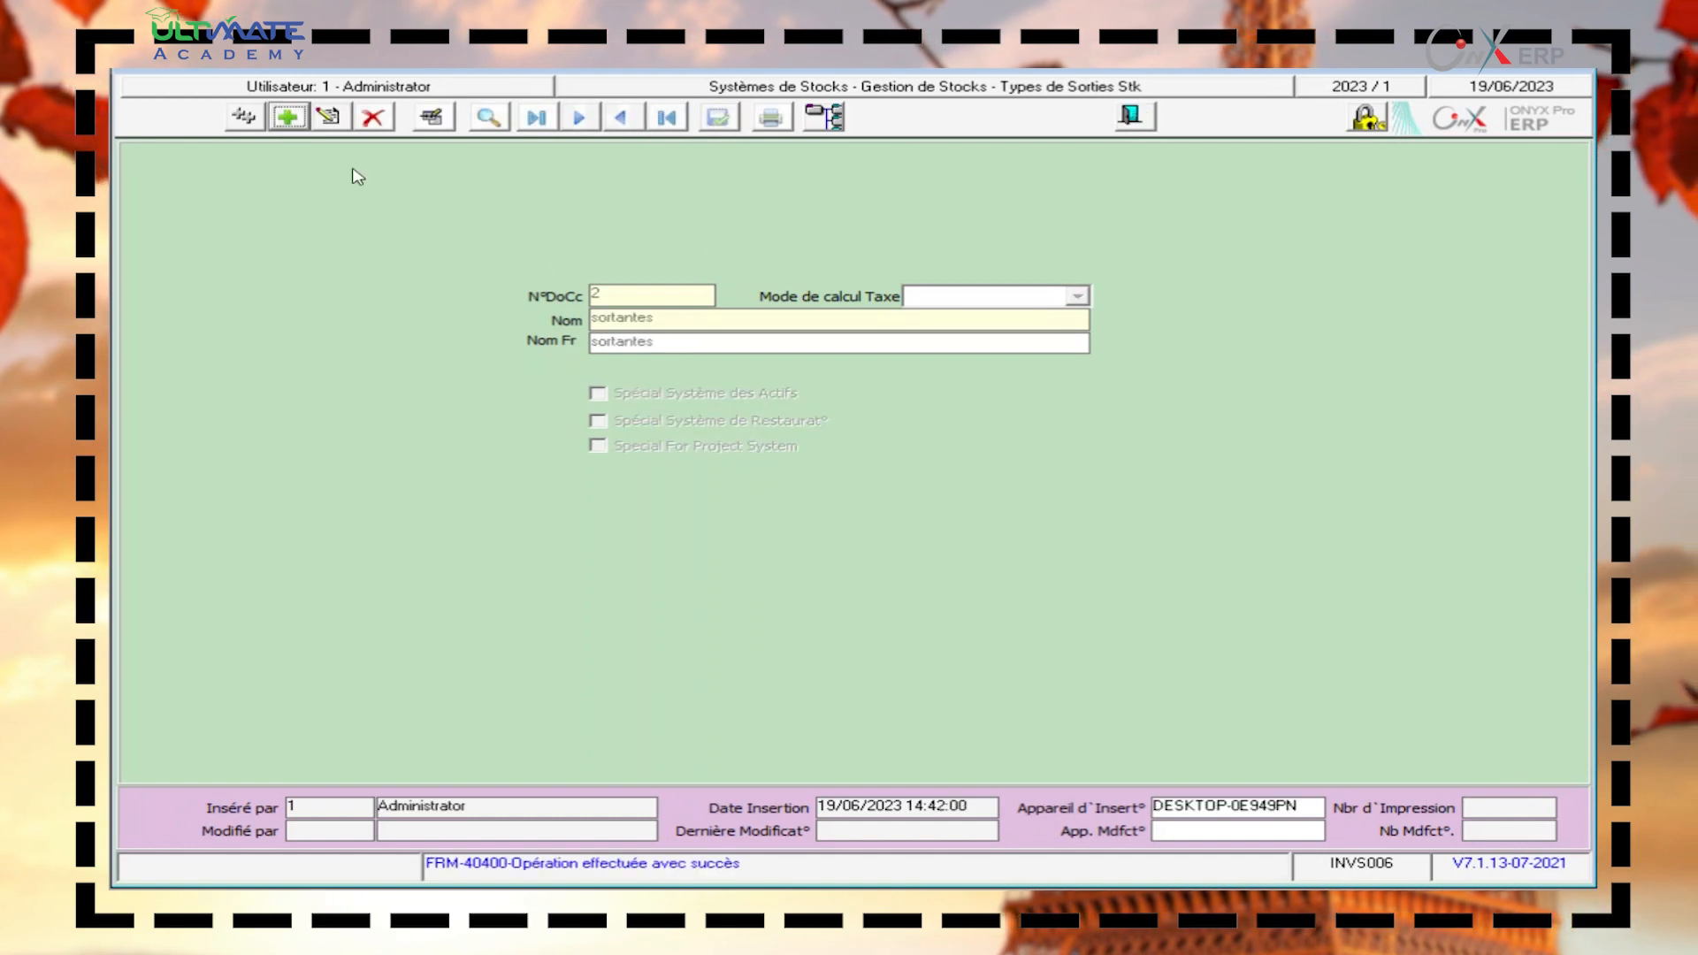
# Look up the stock exit types, load the first one for viewing, and leave the form.
pyautogui.click(489, 119)
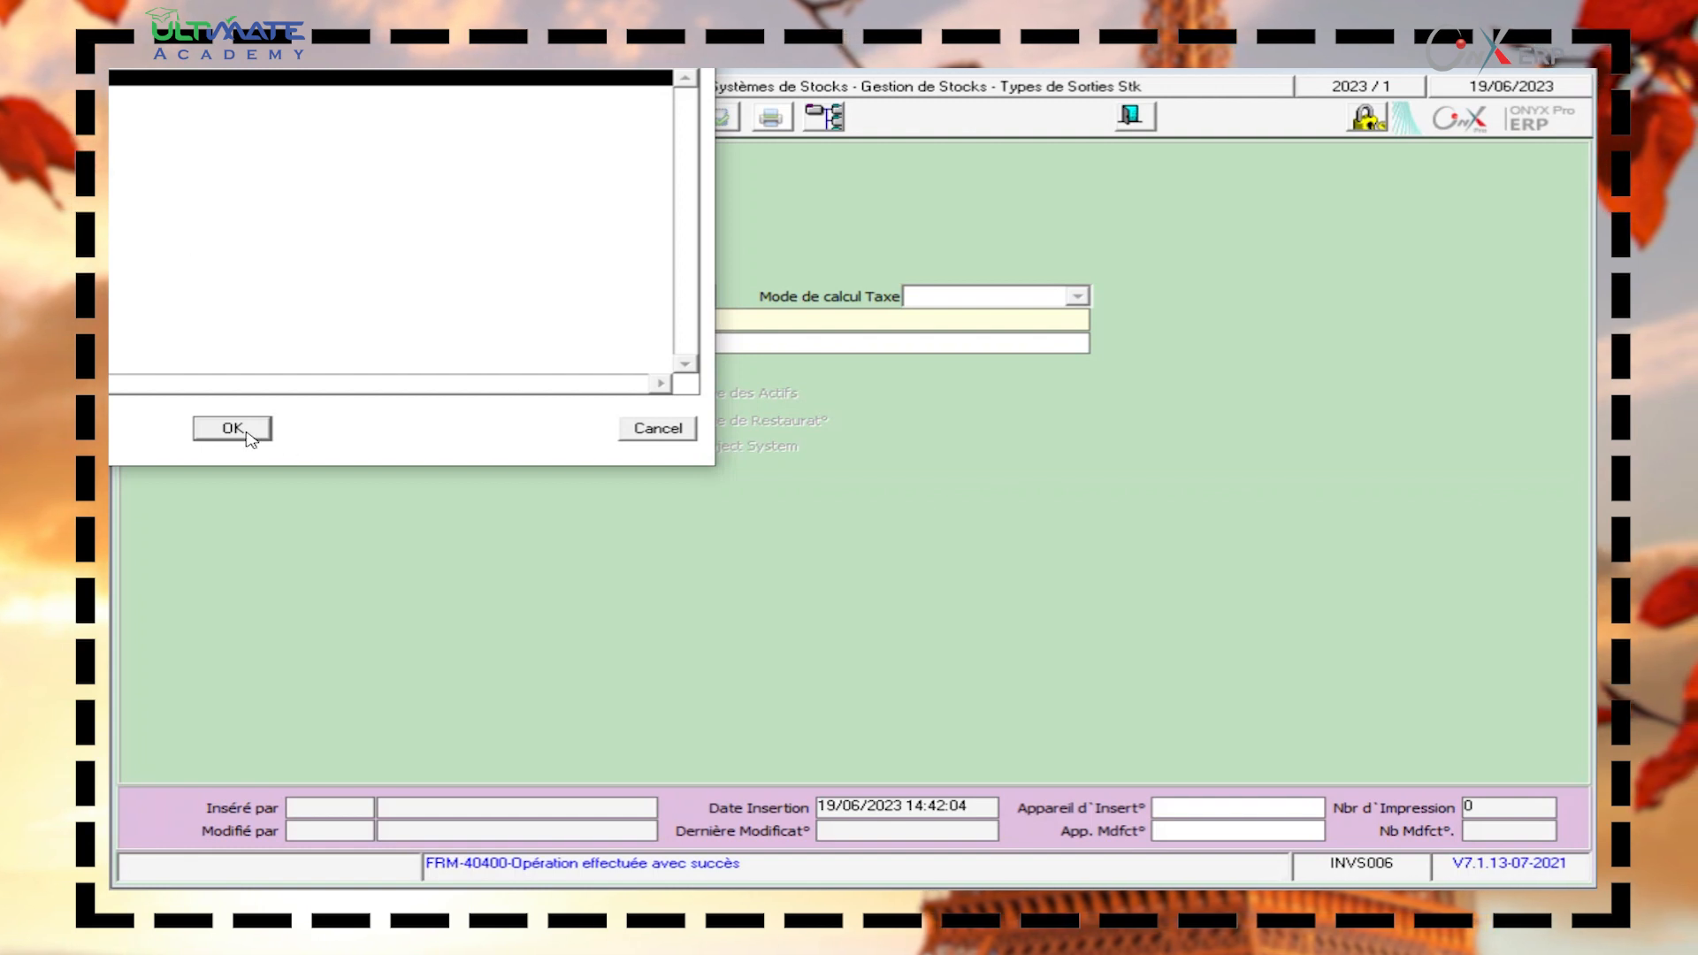
pyautogui.click(248, 433)
pyautogui.click(1141, 123)
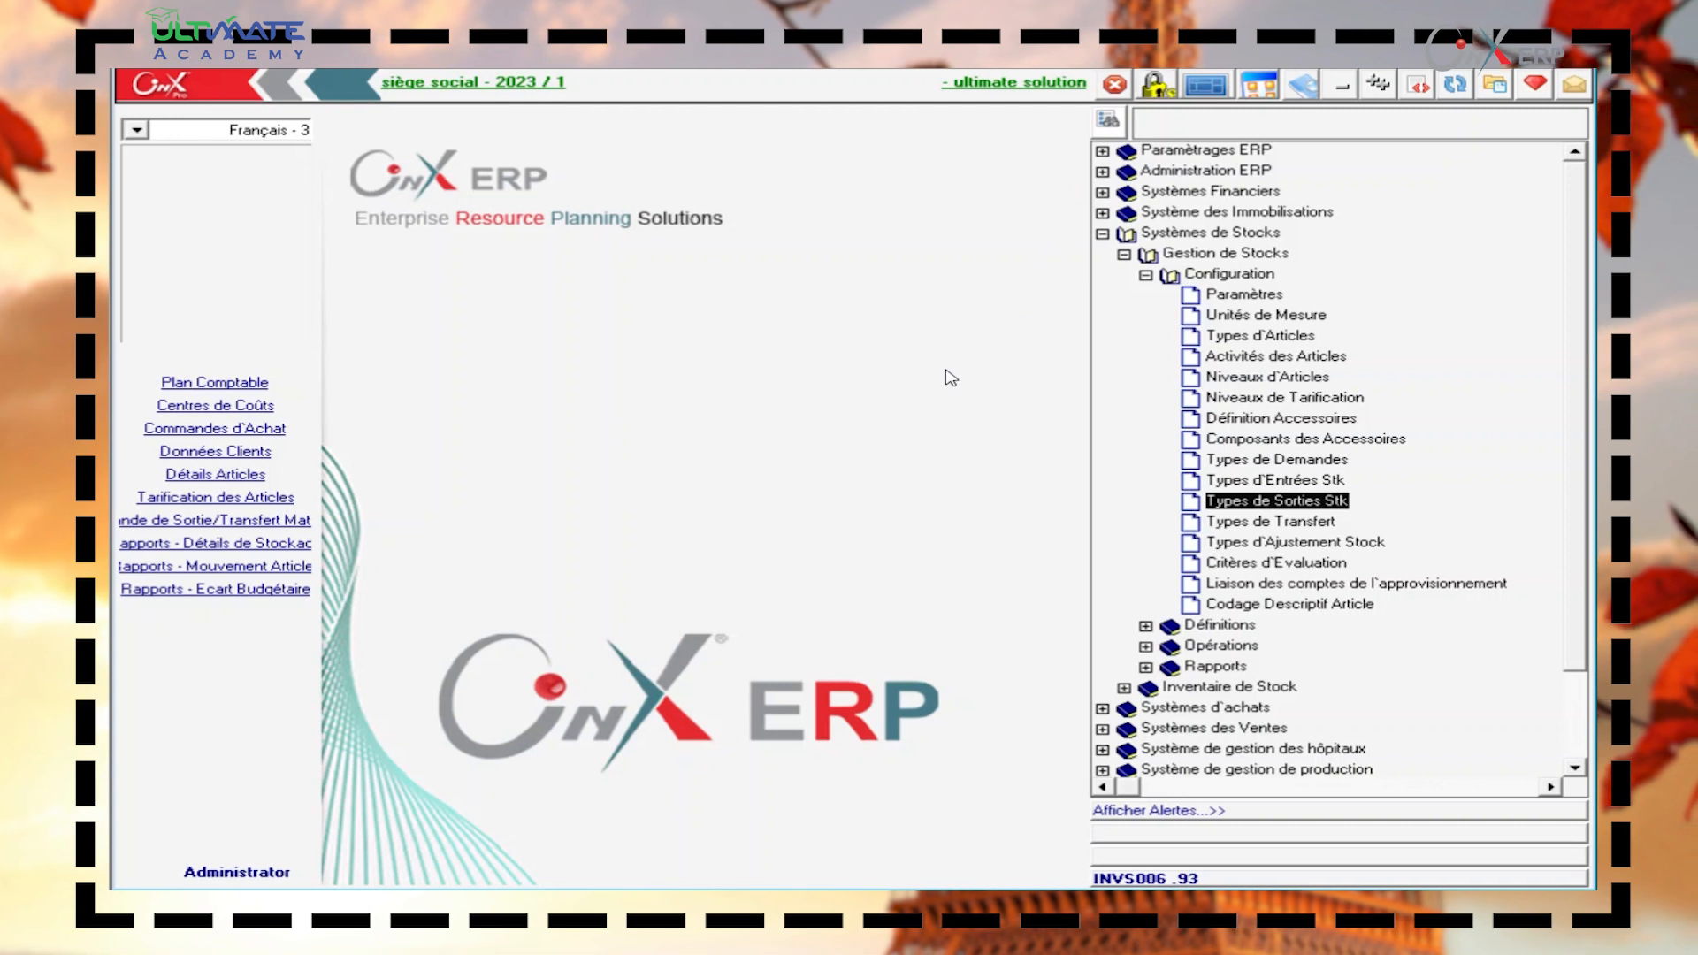
# In Types de Transfert, start a new transfer type and name it "transfertt".
pyautogui.doubleClick(1268, 523)
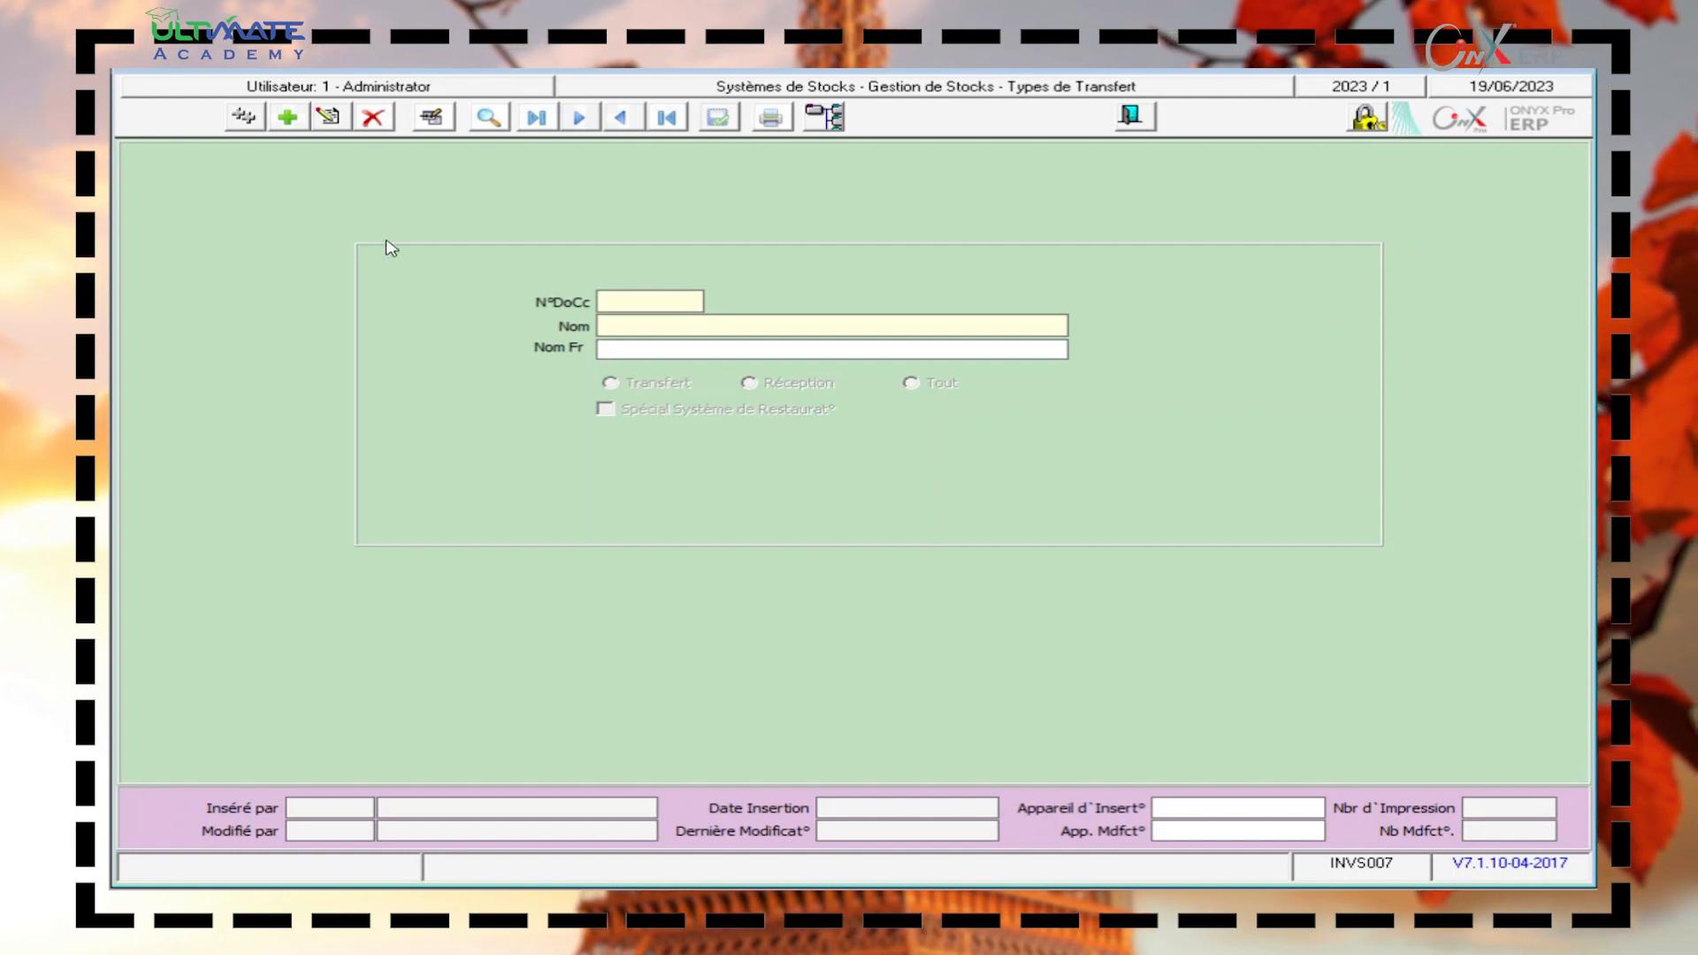
pyautogui.click(286, 118)
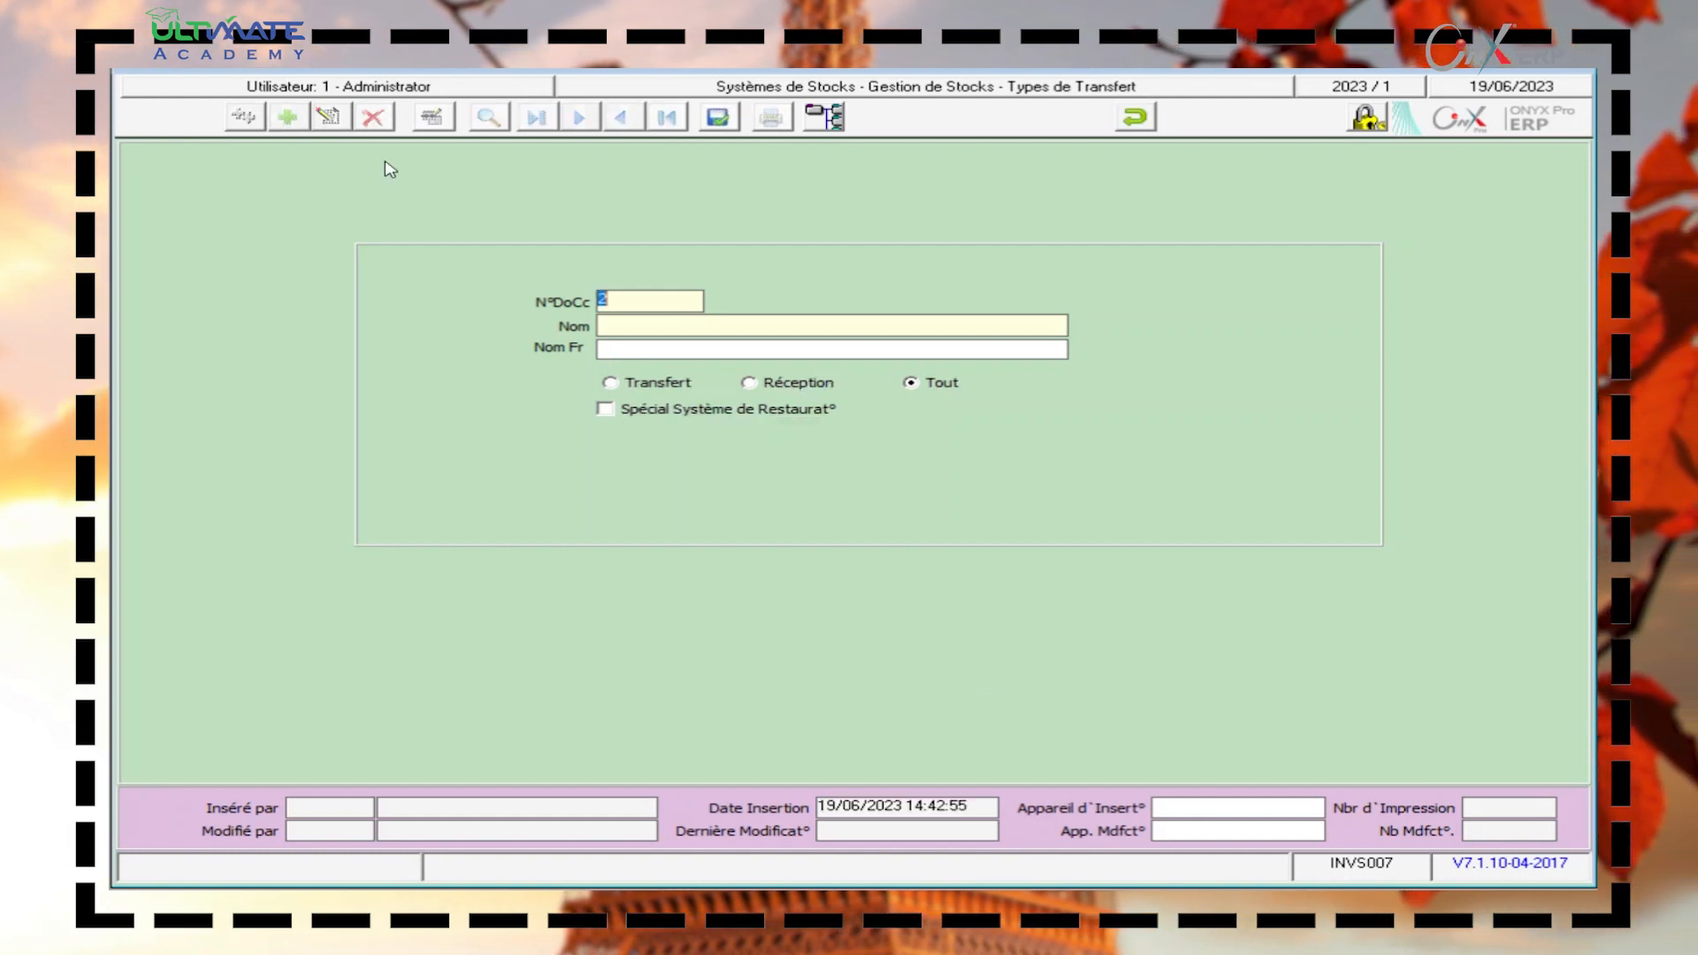
pyautogui.click(645, 296)
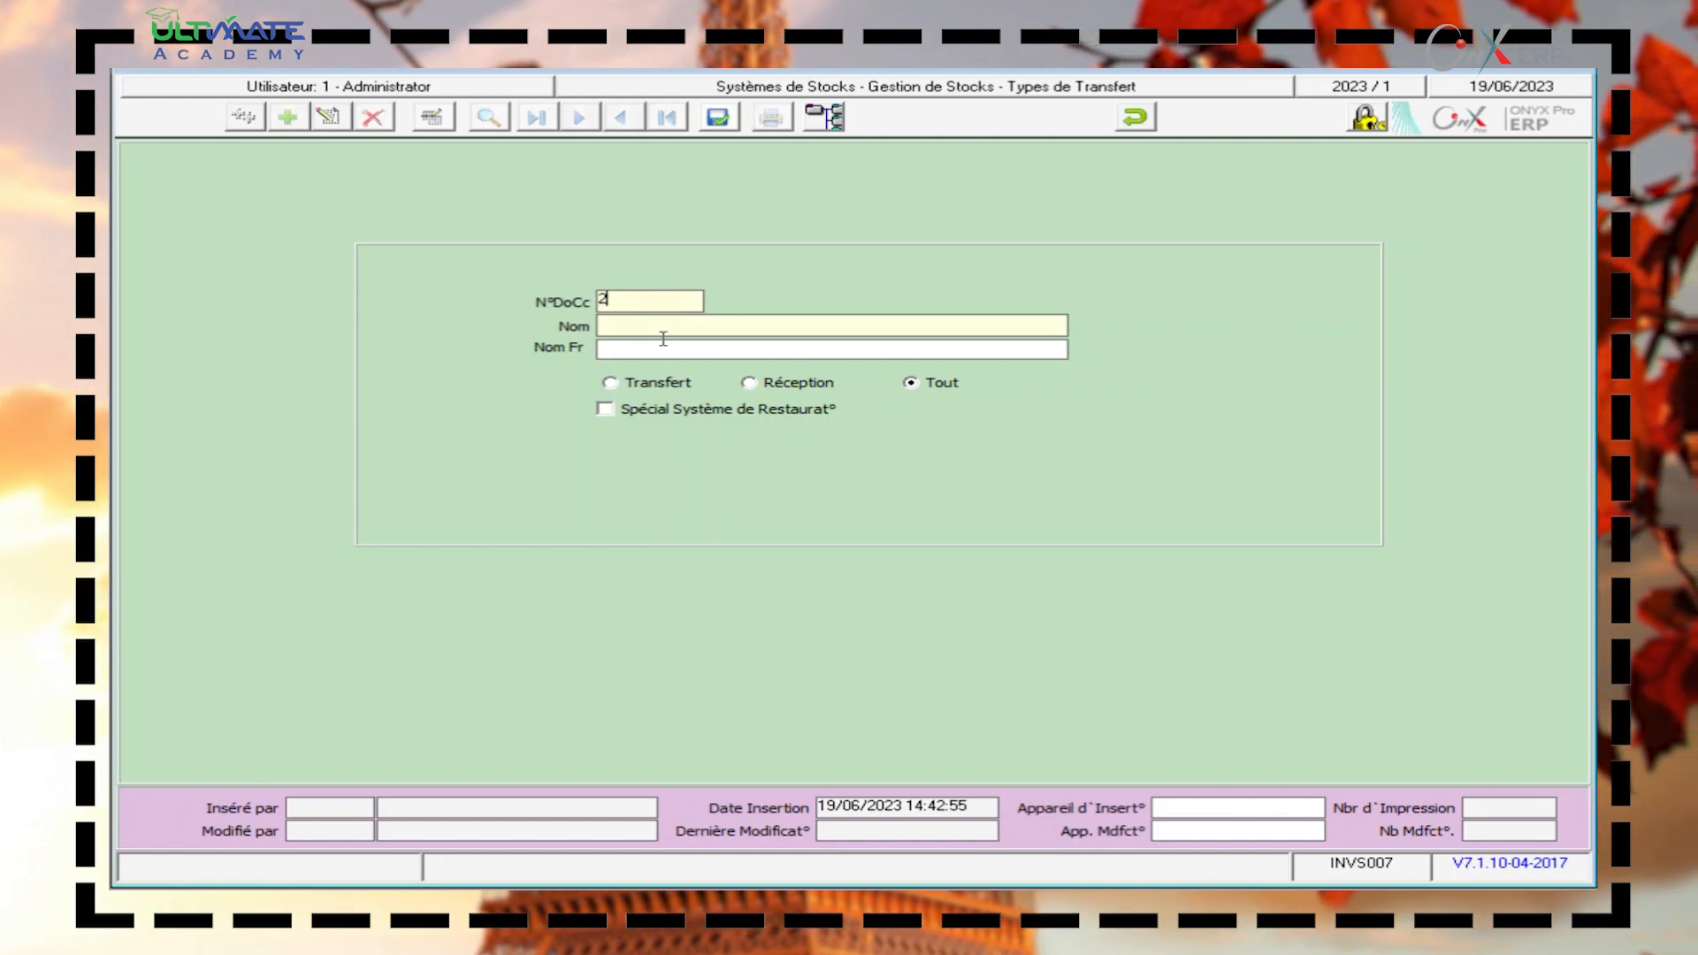
pyautogui.click(652, 323)
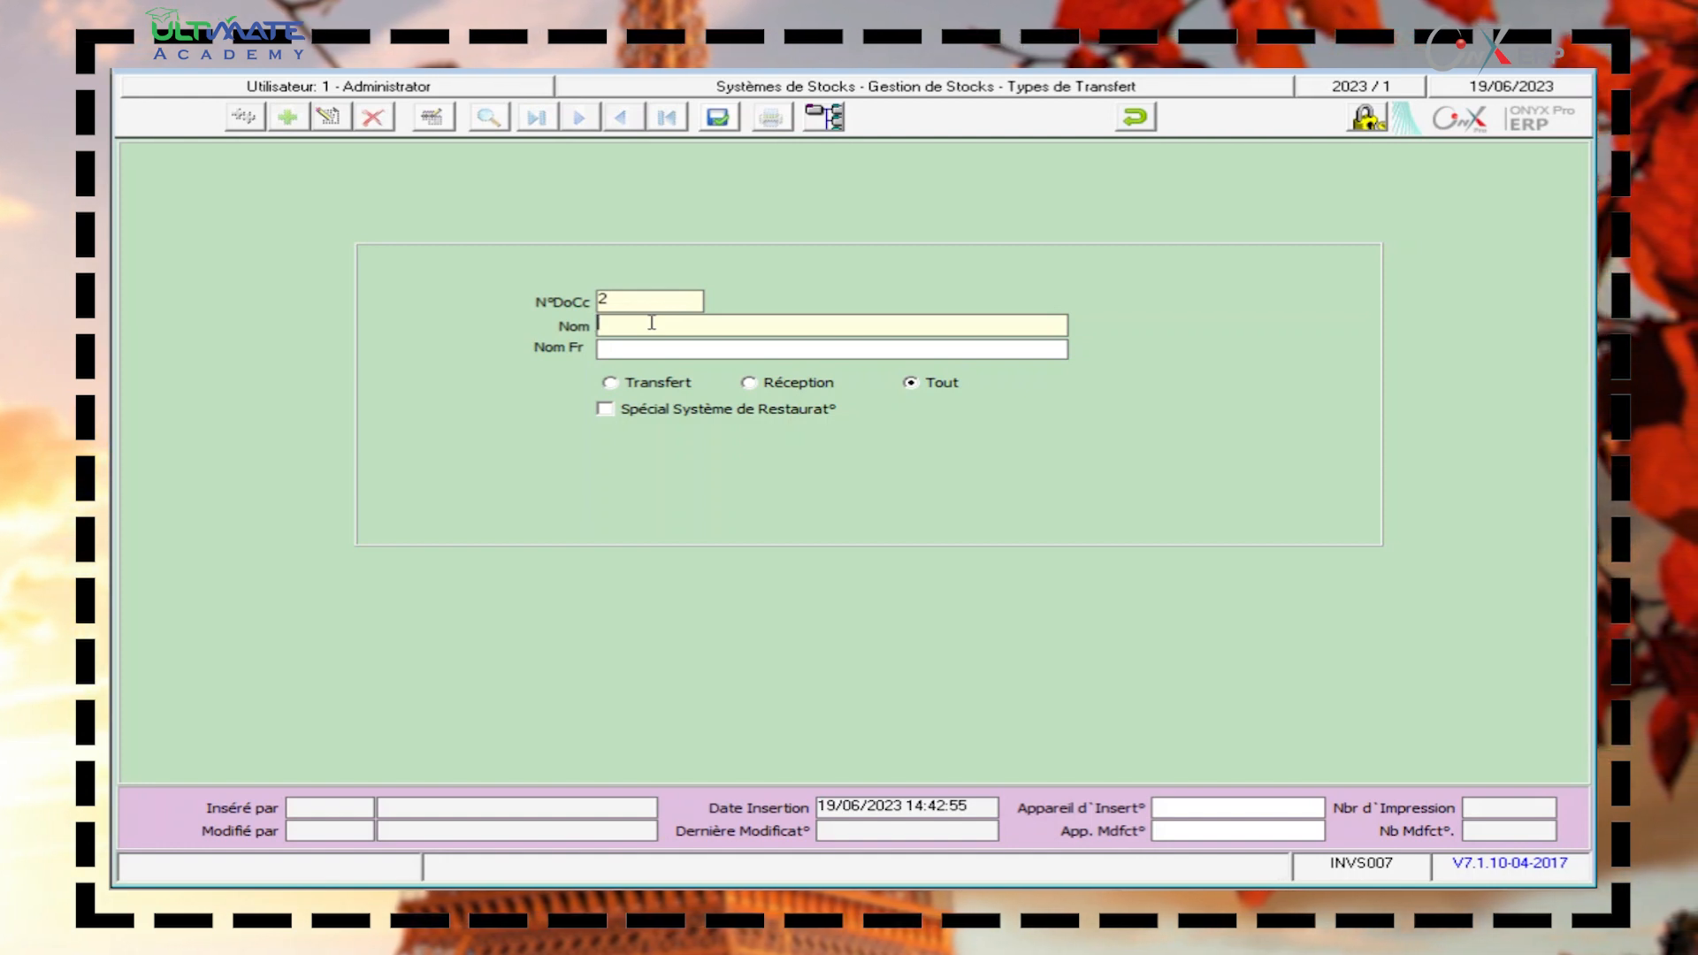
pyautogui.write('T')
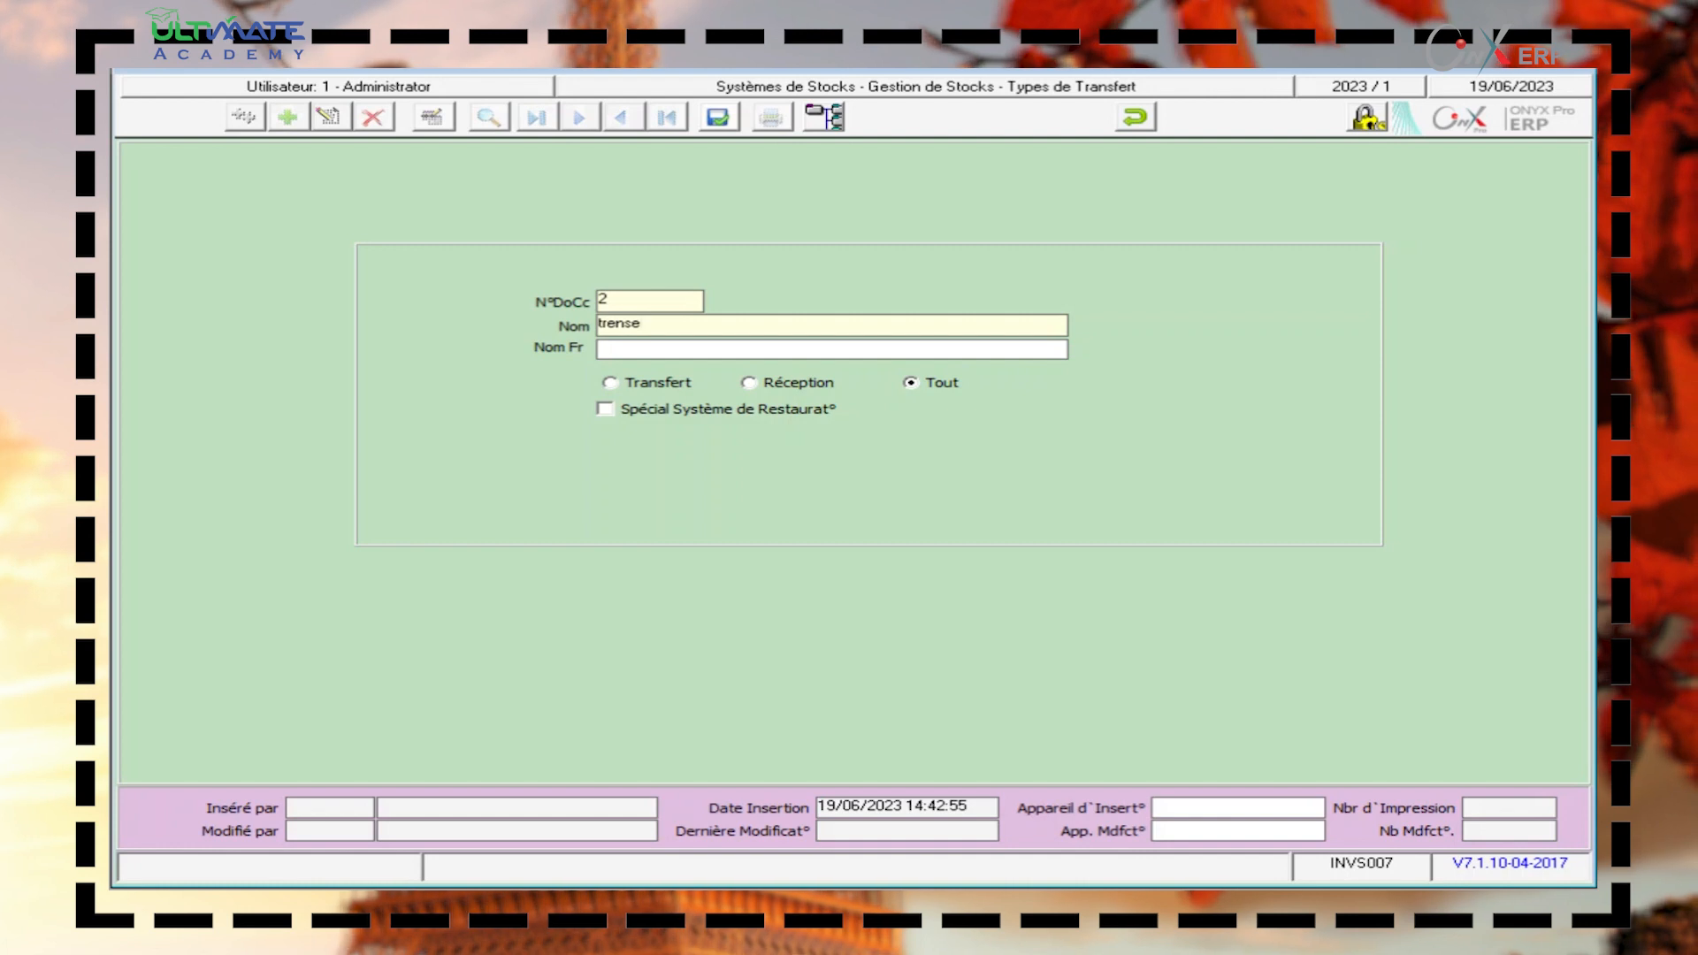
pyautogui.press('BackSpace')
pyautogui.press('BackSpace')
pyautogui.press('BackSpace')
pyautogui.press('BackSpace')
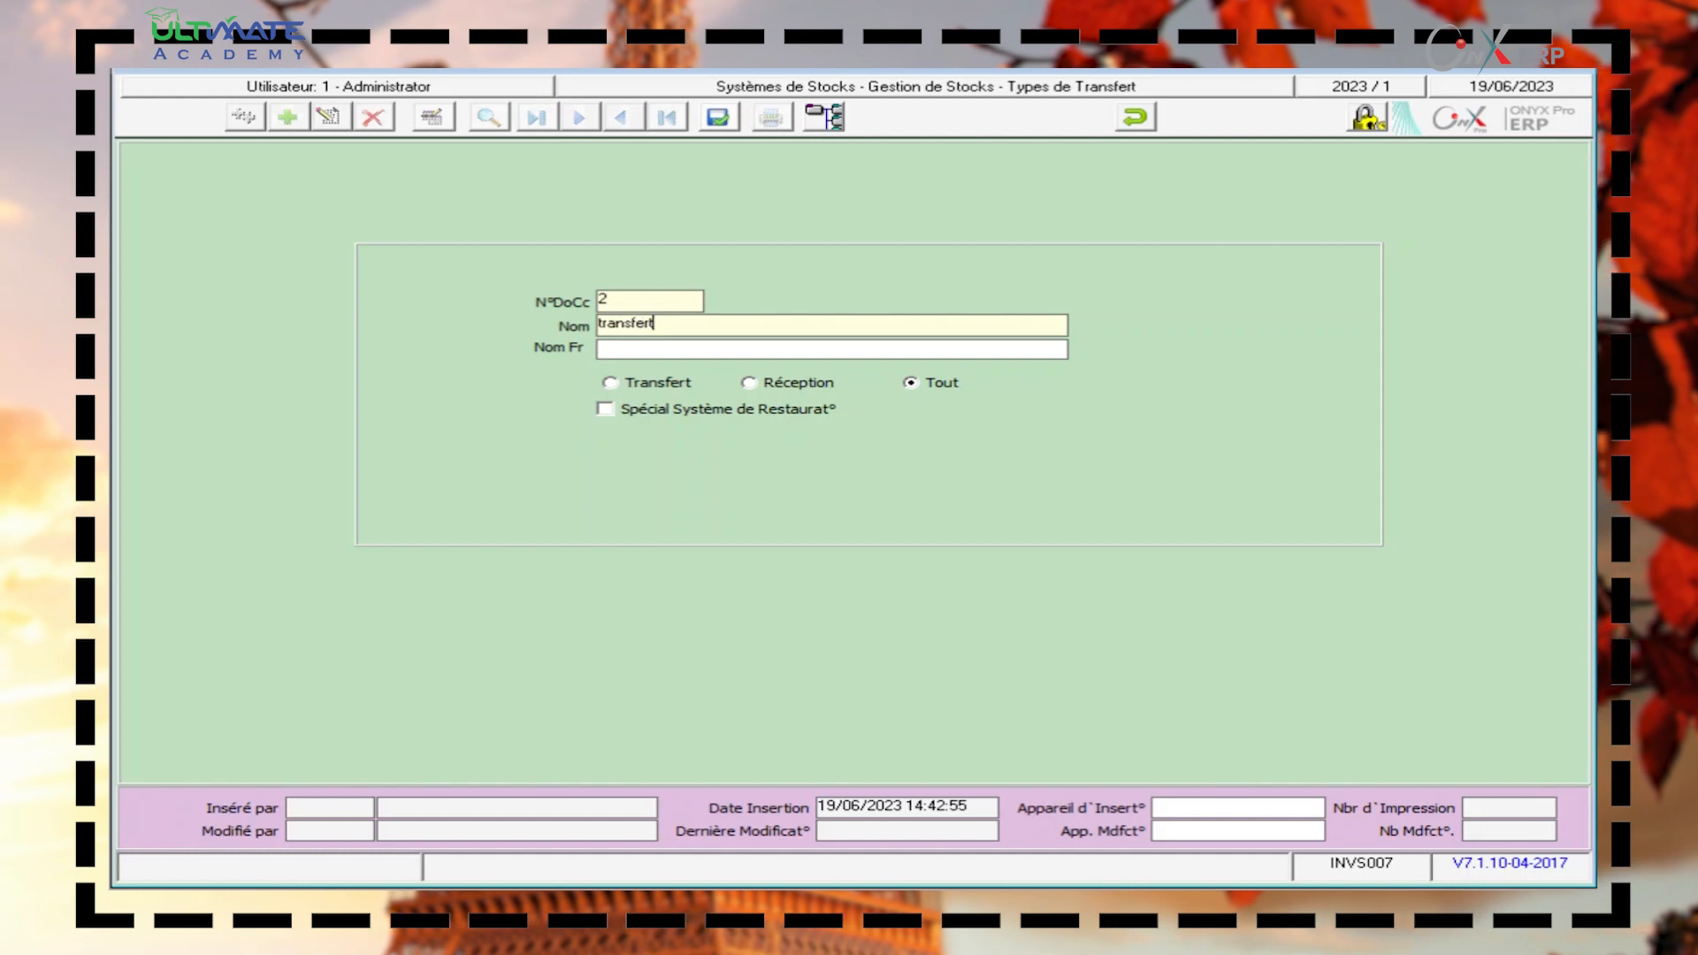
pyautogui.write('t')
# Copy the transfer type's name into its French name and save the record.
pyautogui.moveTo(661, 325); pyautogui.dragTo(577, 333)
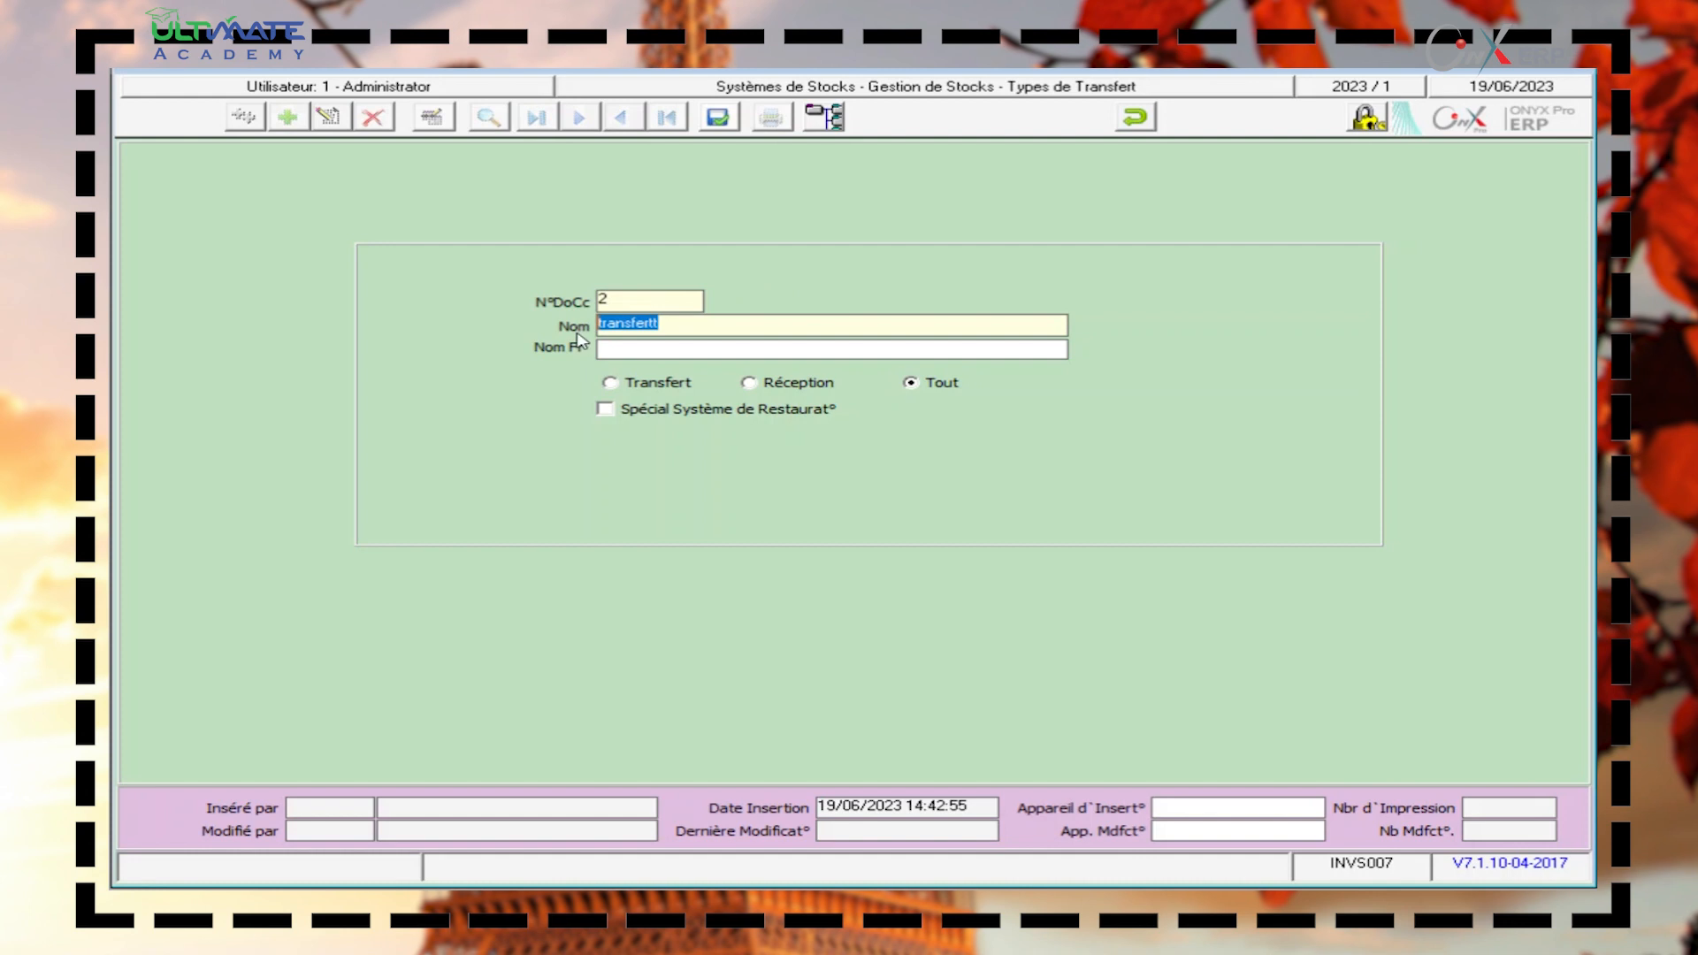
pyautogui.click(655, 350)
pyautogui.hotkey('ctrl', 'v')
pyautogui.click(717, 118)
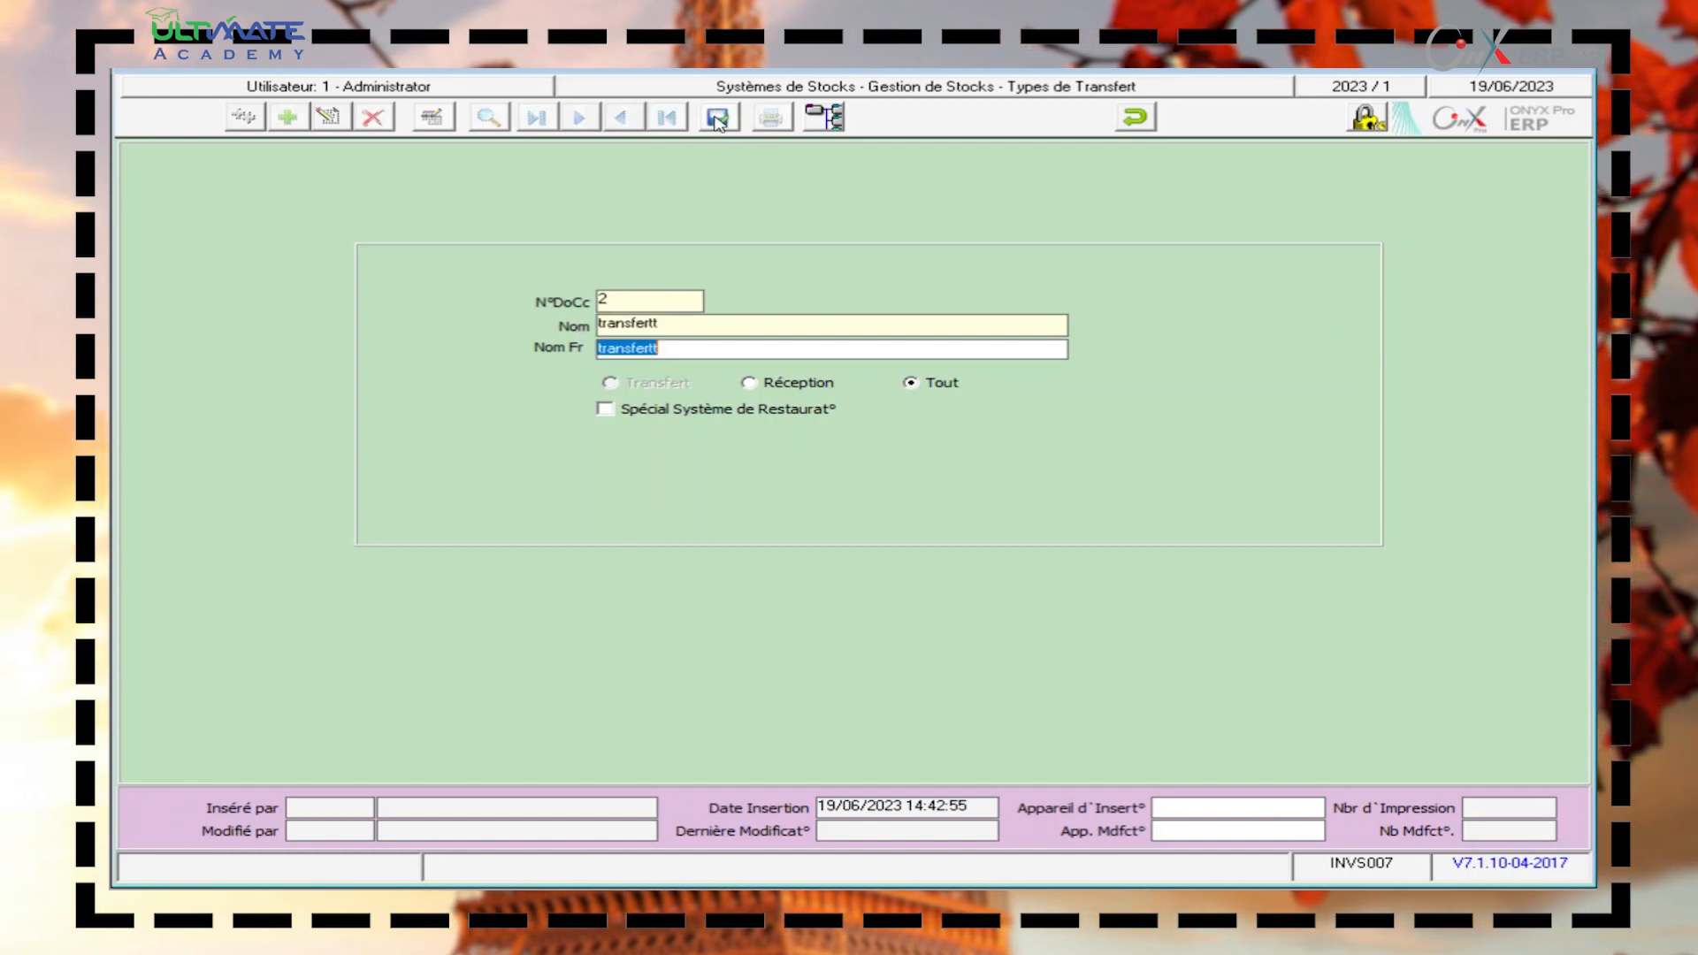
# Look up the stock transfer types, load the first one for viewing, and leave the form.
pyautogui.click(486, 118)
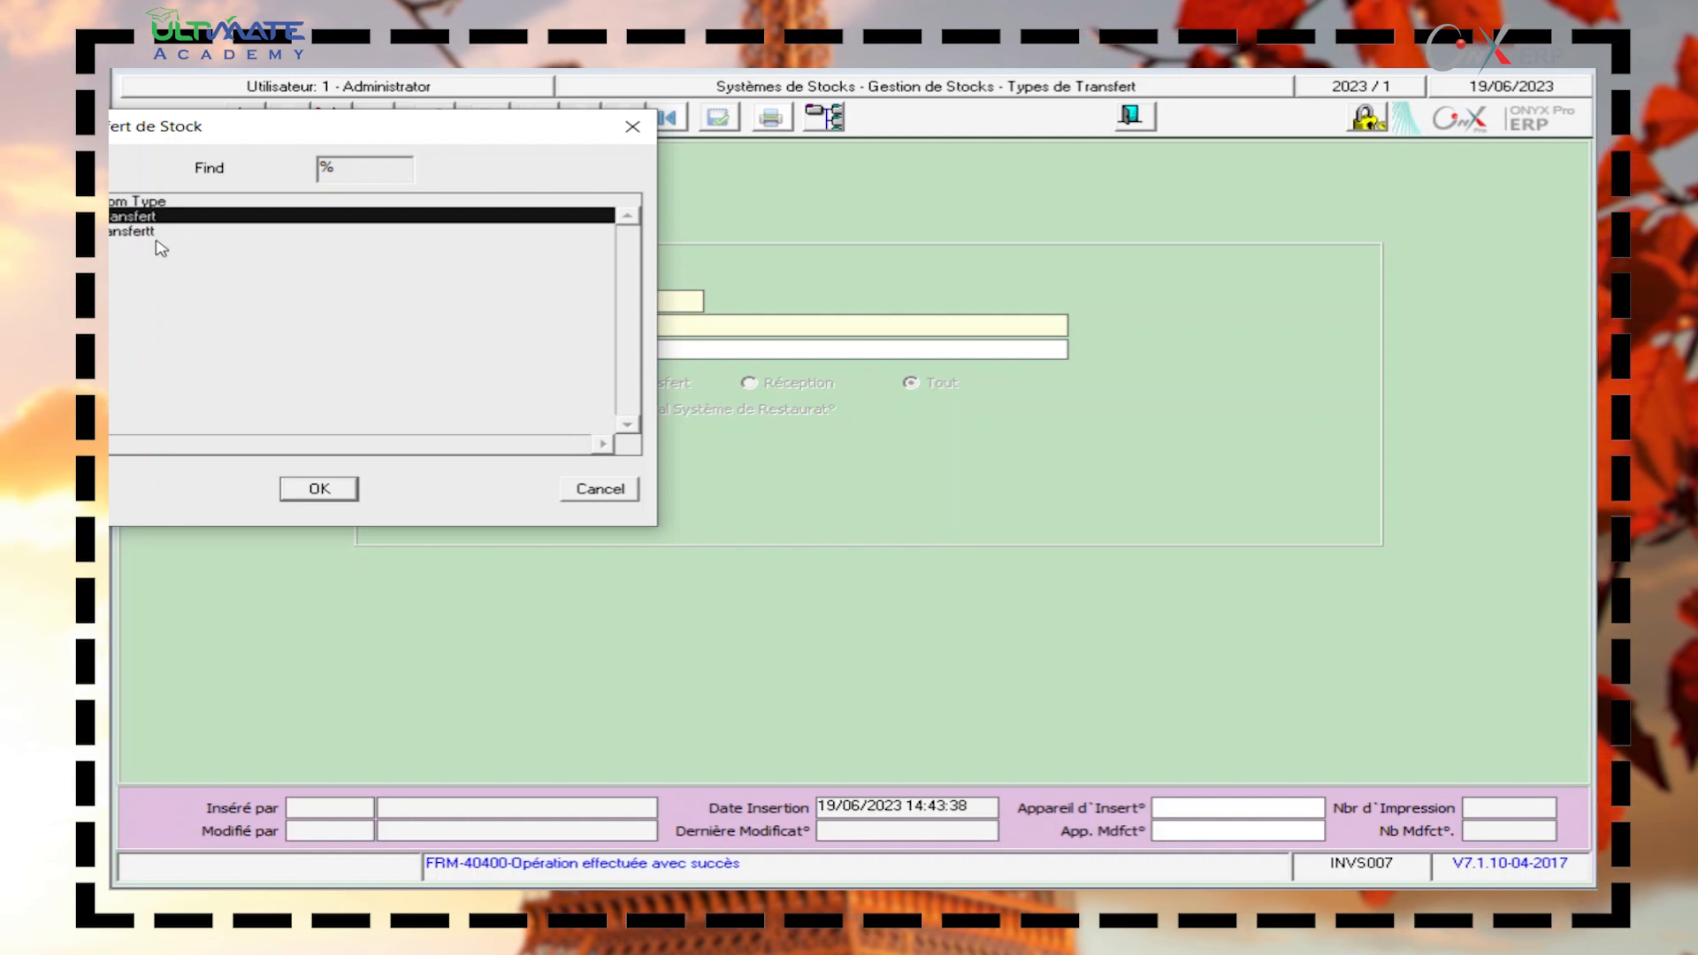
pyautogui.click(329, 490)
pyautogui.click(1134, 117)
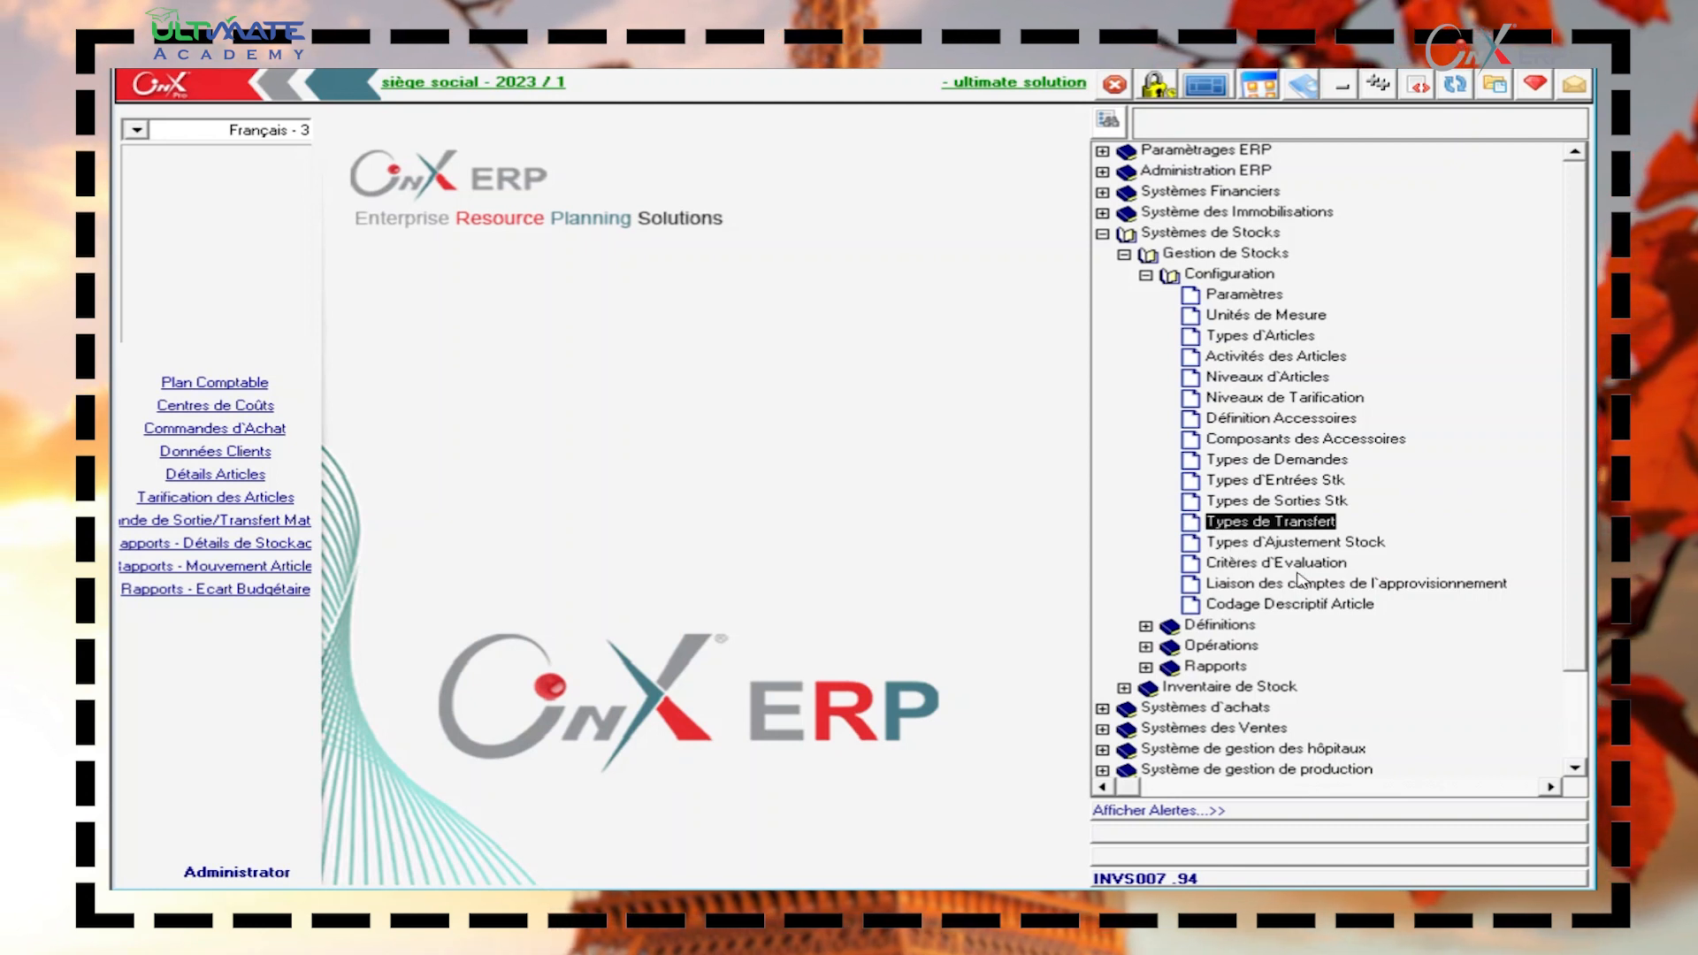
# In Types d'Ajustement Stock, start a new stock adjustment type and name it "AJUSTEMENT DU STOCK".
pyautogui.doubleClick(1273, 543)
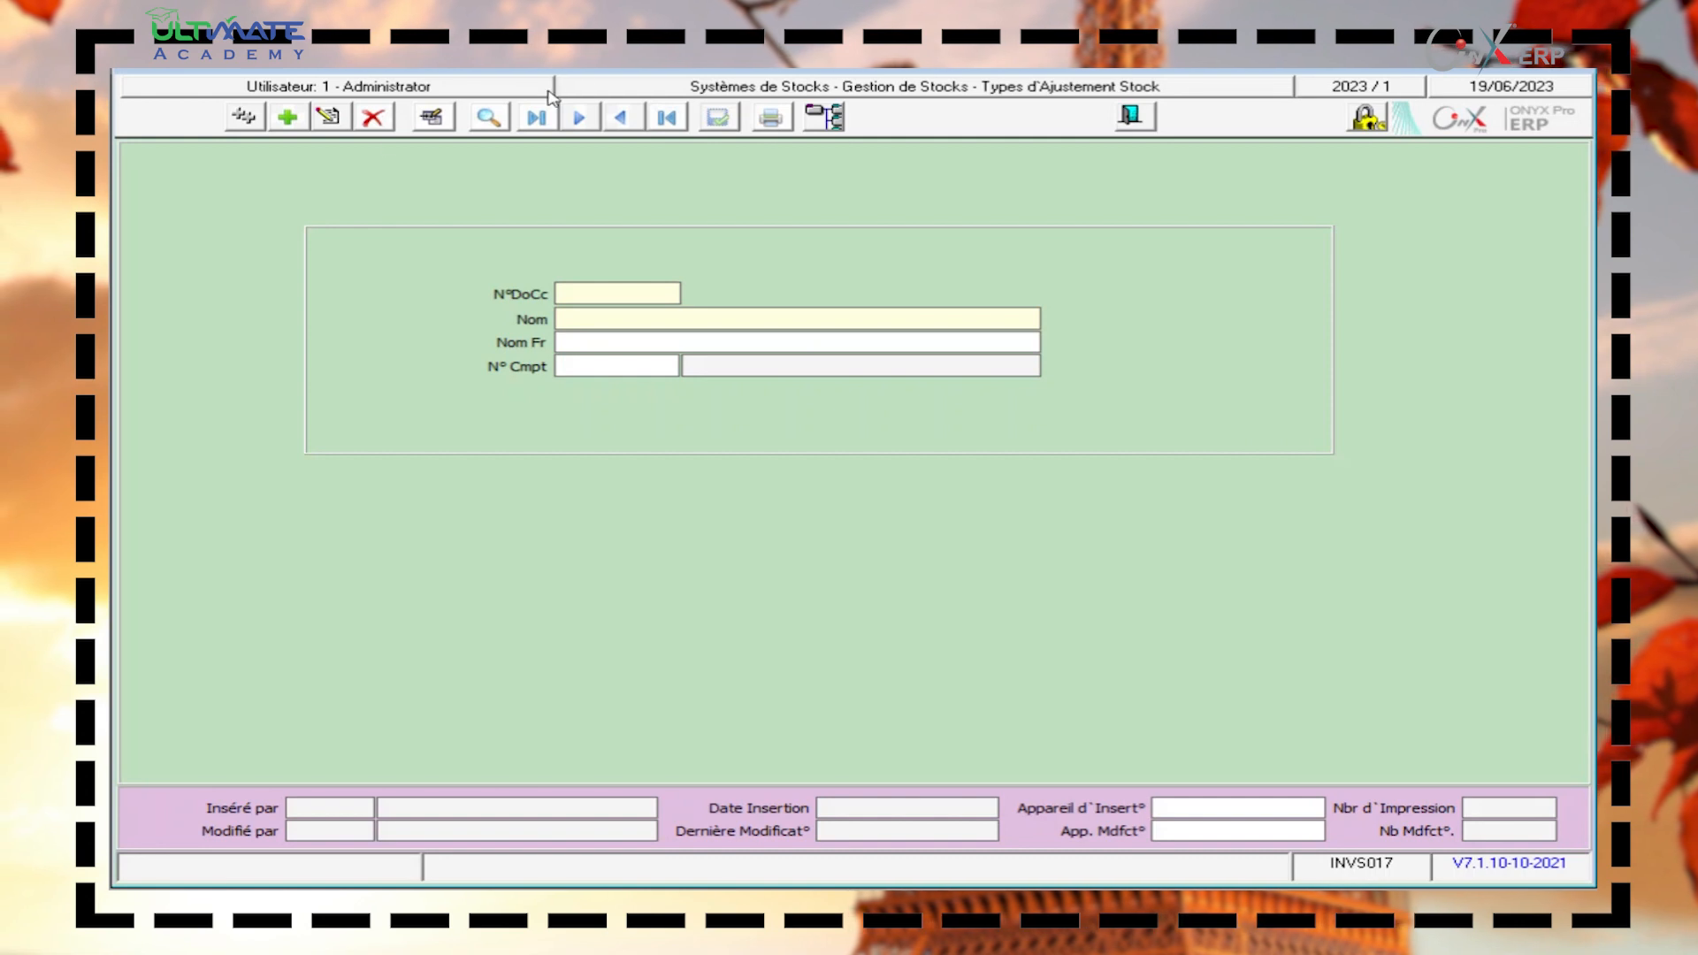
pyautogui.click(285, 118)
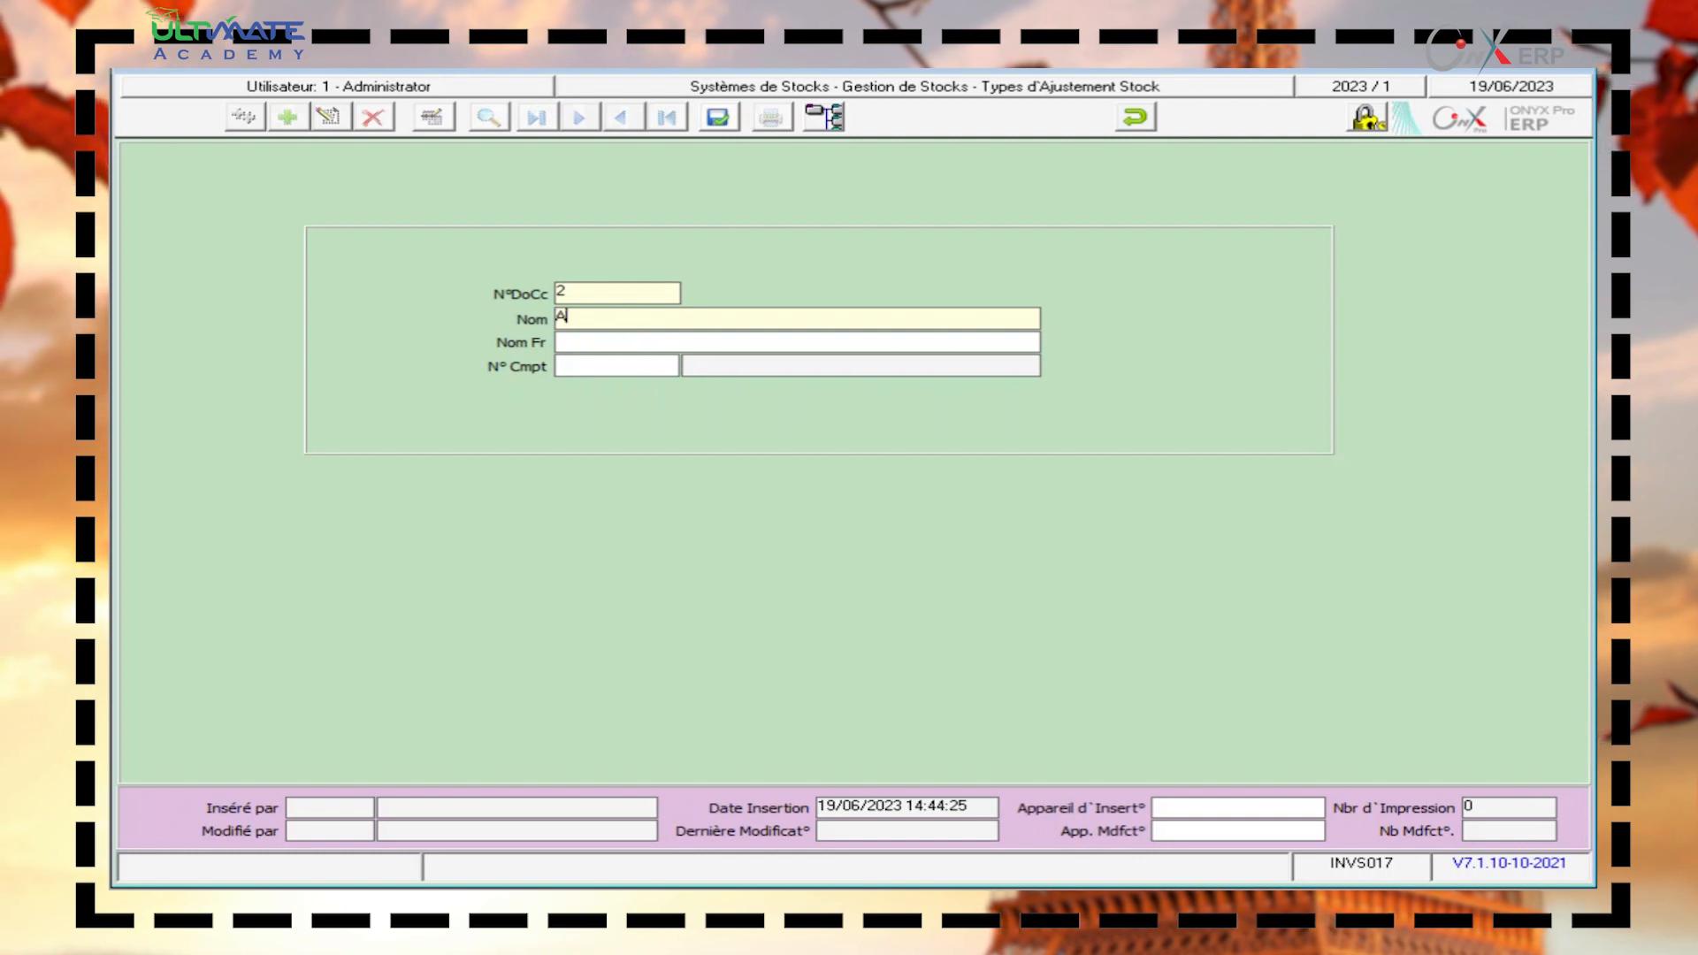
pyautogui.write('USTEMENT')
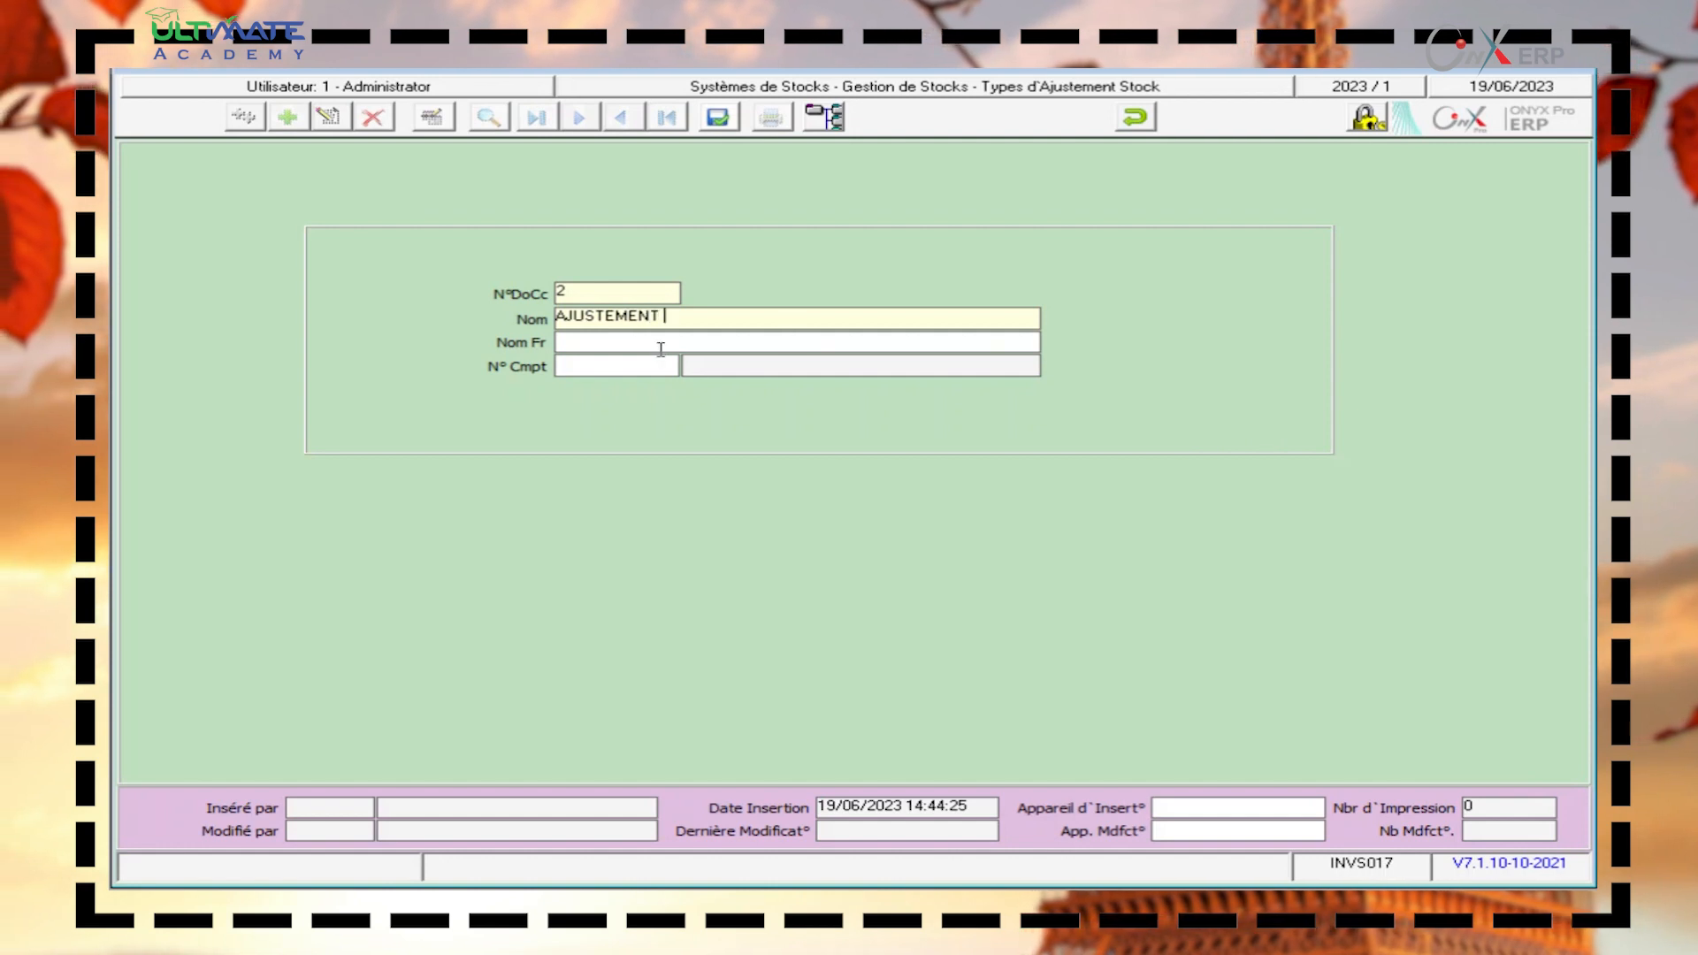
pyautogui.write(' DU ST')
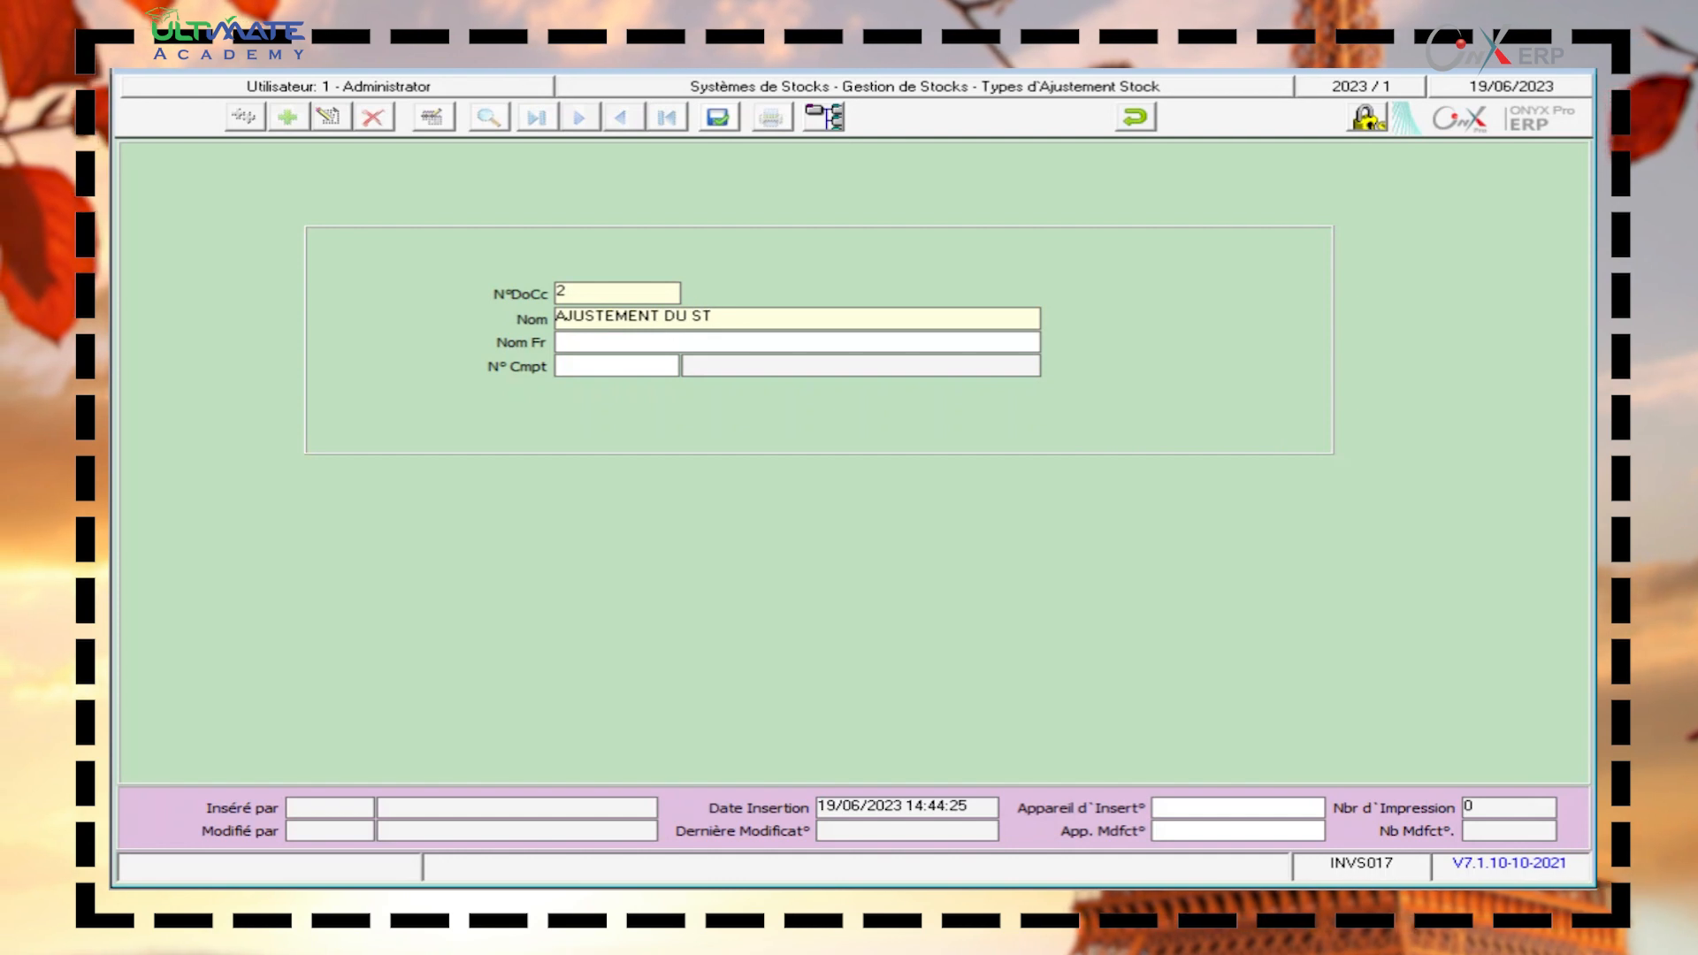
pyautogui.write('OCK')
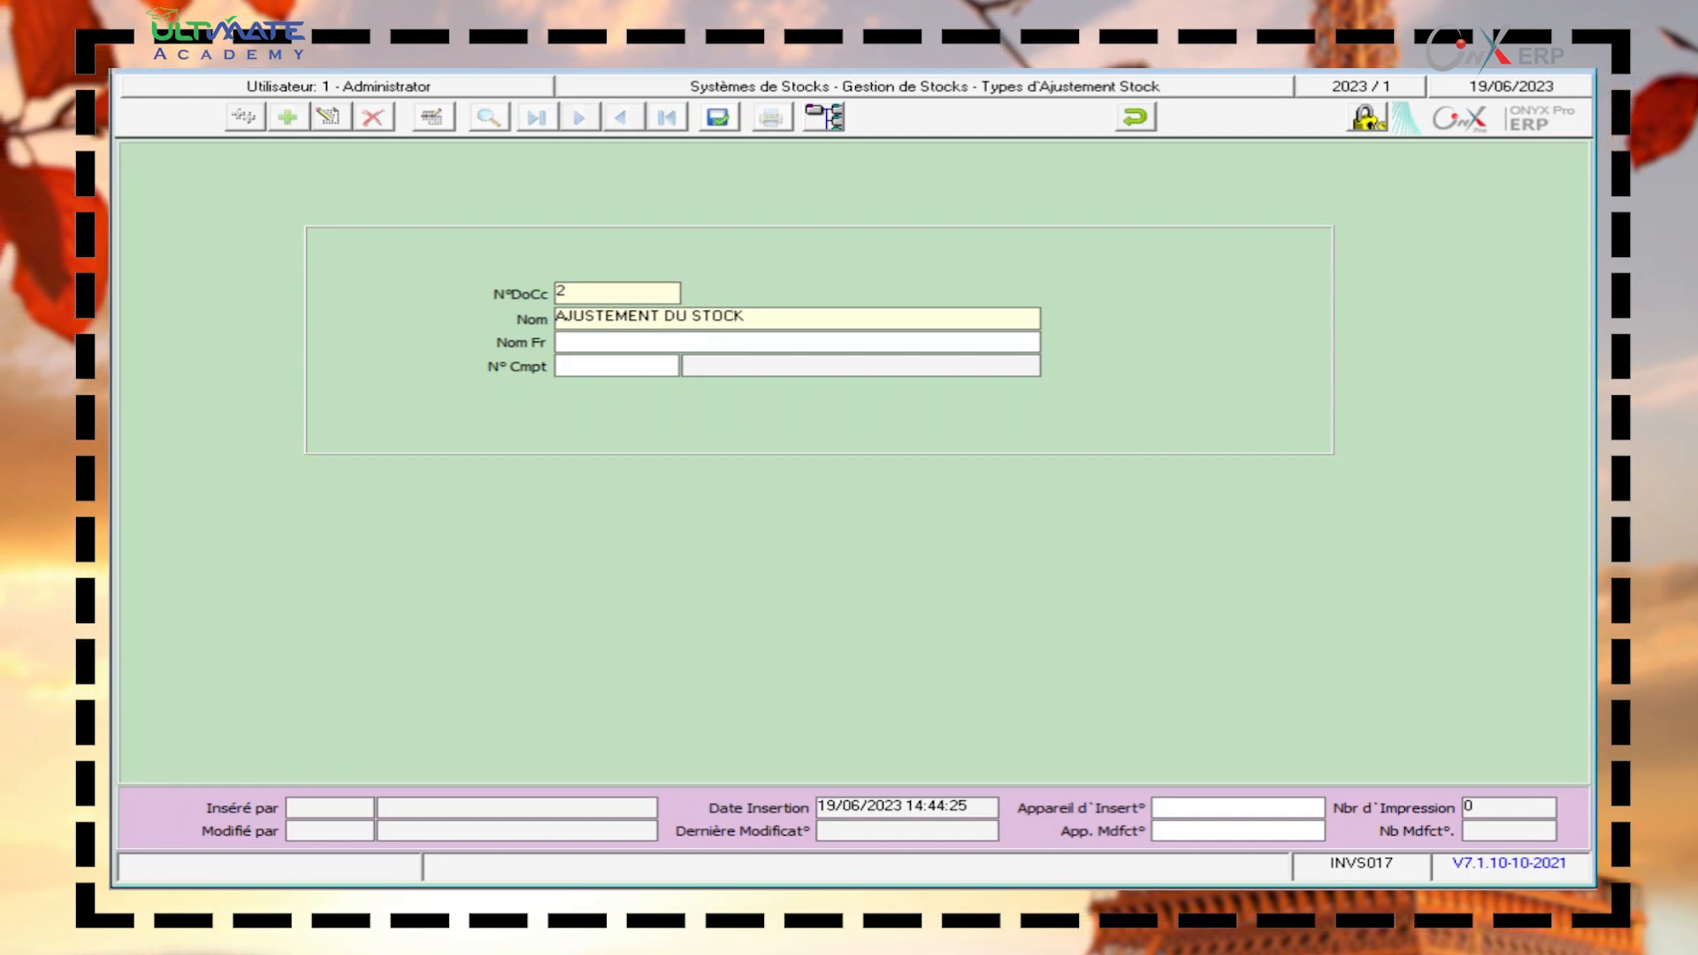
# Copy the adjustment type's name into its French name and save the record.
pyautogui.moveTo(750, 320); pyautogui.dragTo(520, 334)
pyautogui.hotkey('ctrl', 'c')
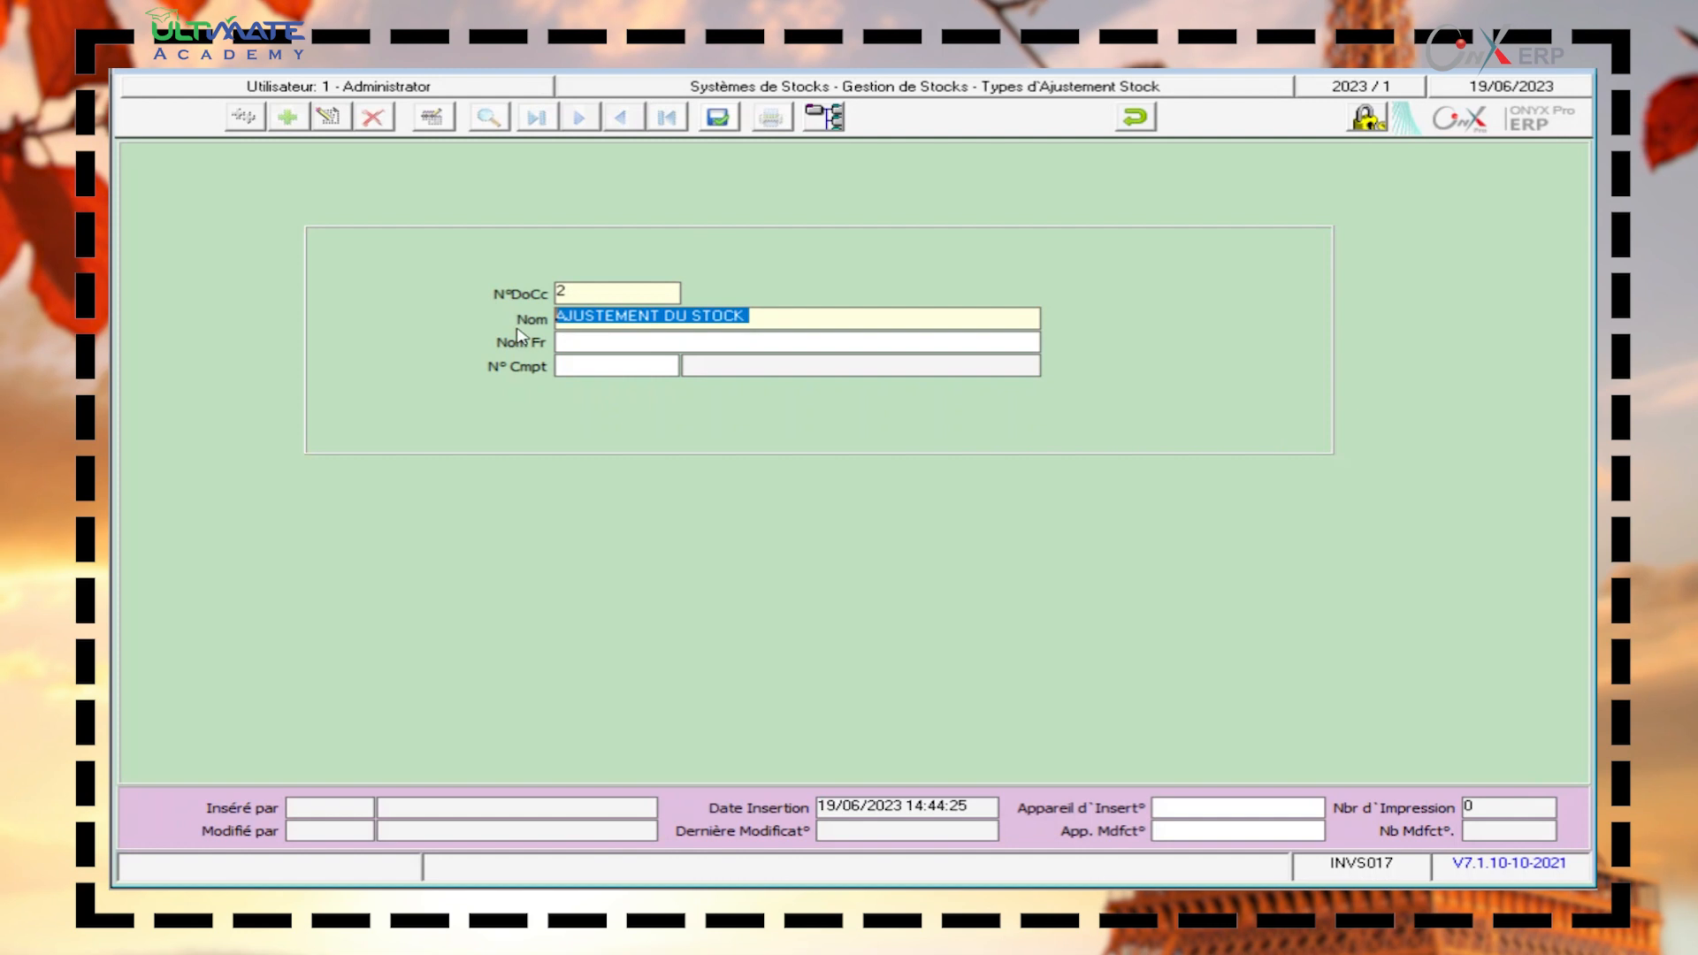
pyautogui.click(588, 343)
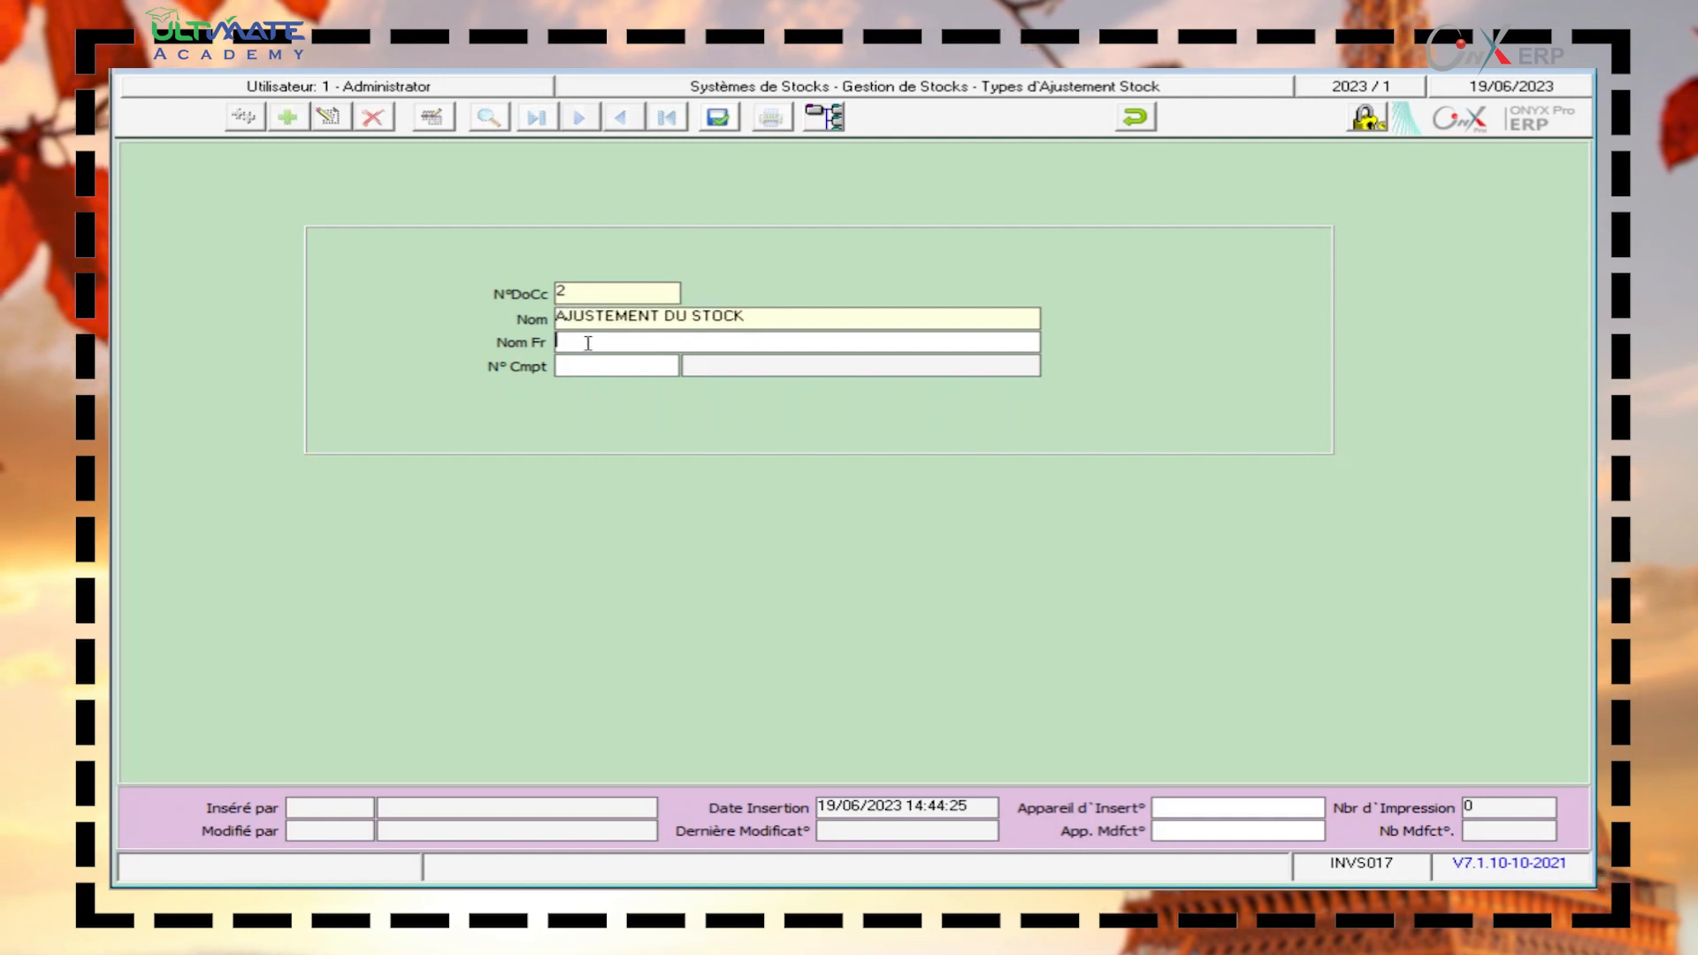
pyautogui.hotkey('ctrl', 'v')
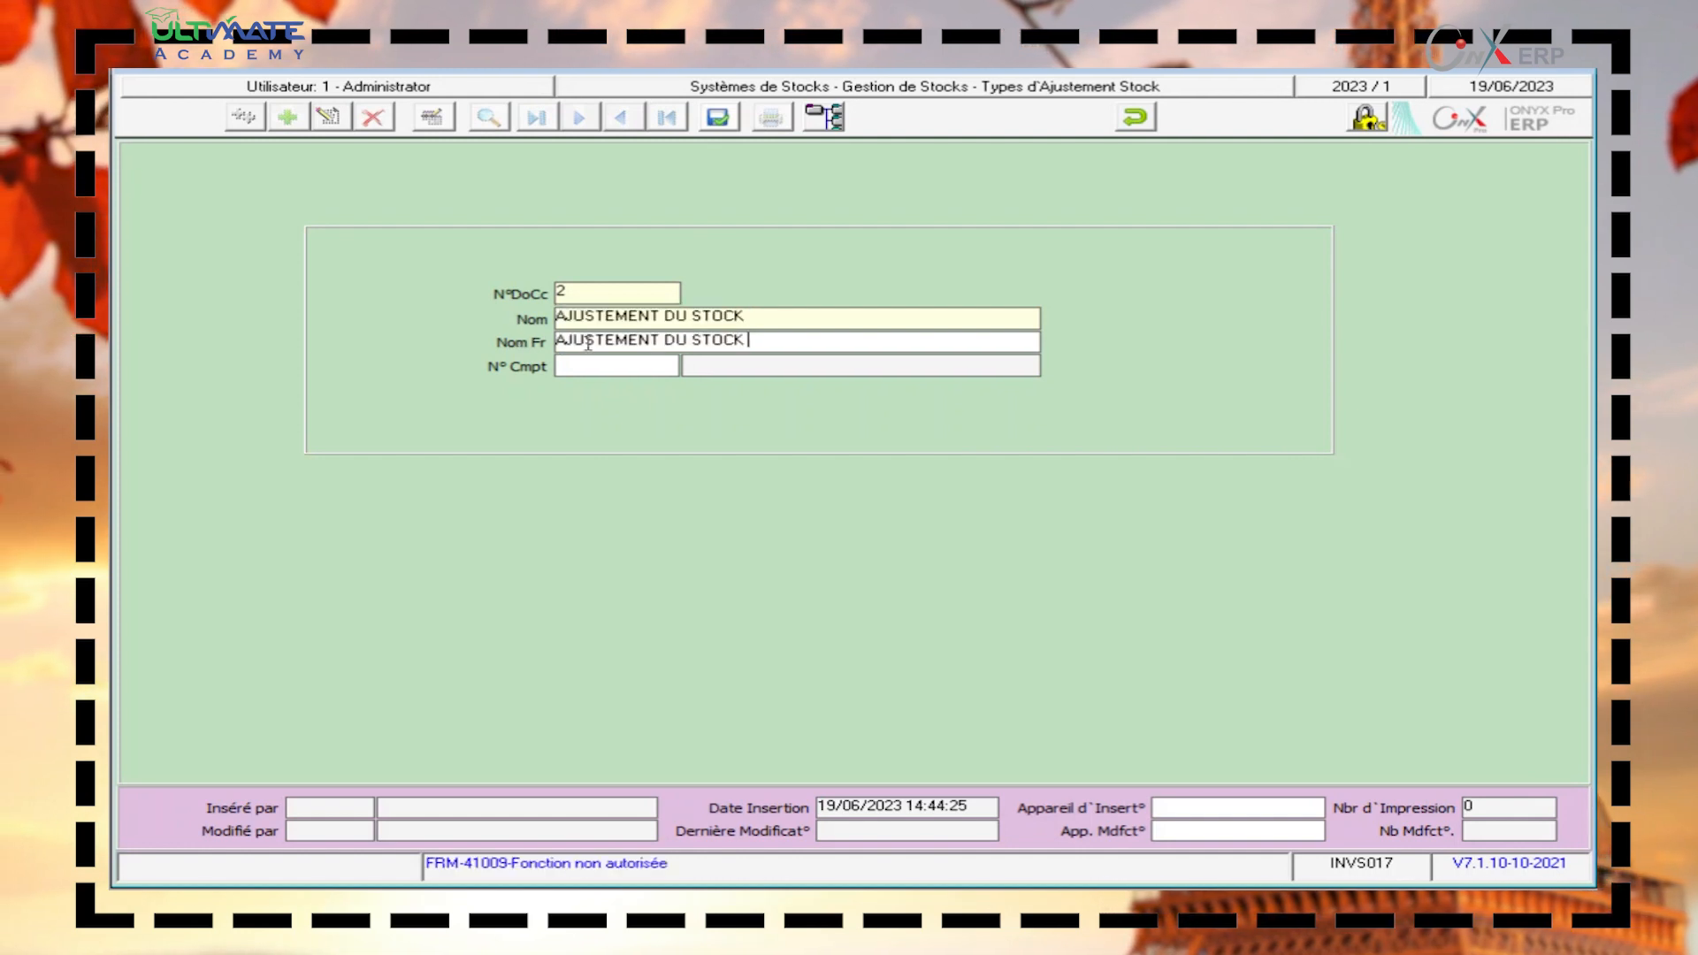
pyautogui.click(714, 118)
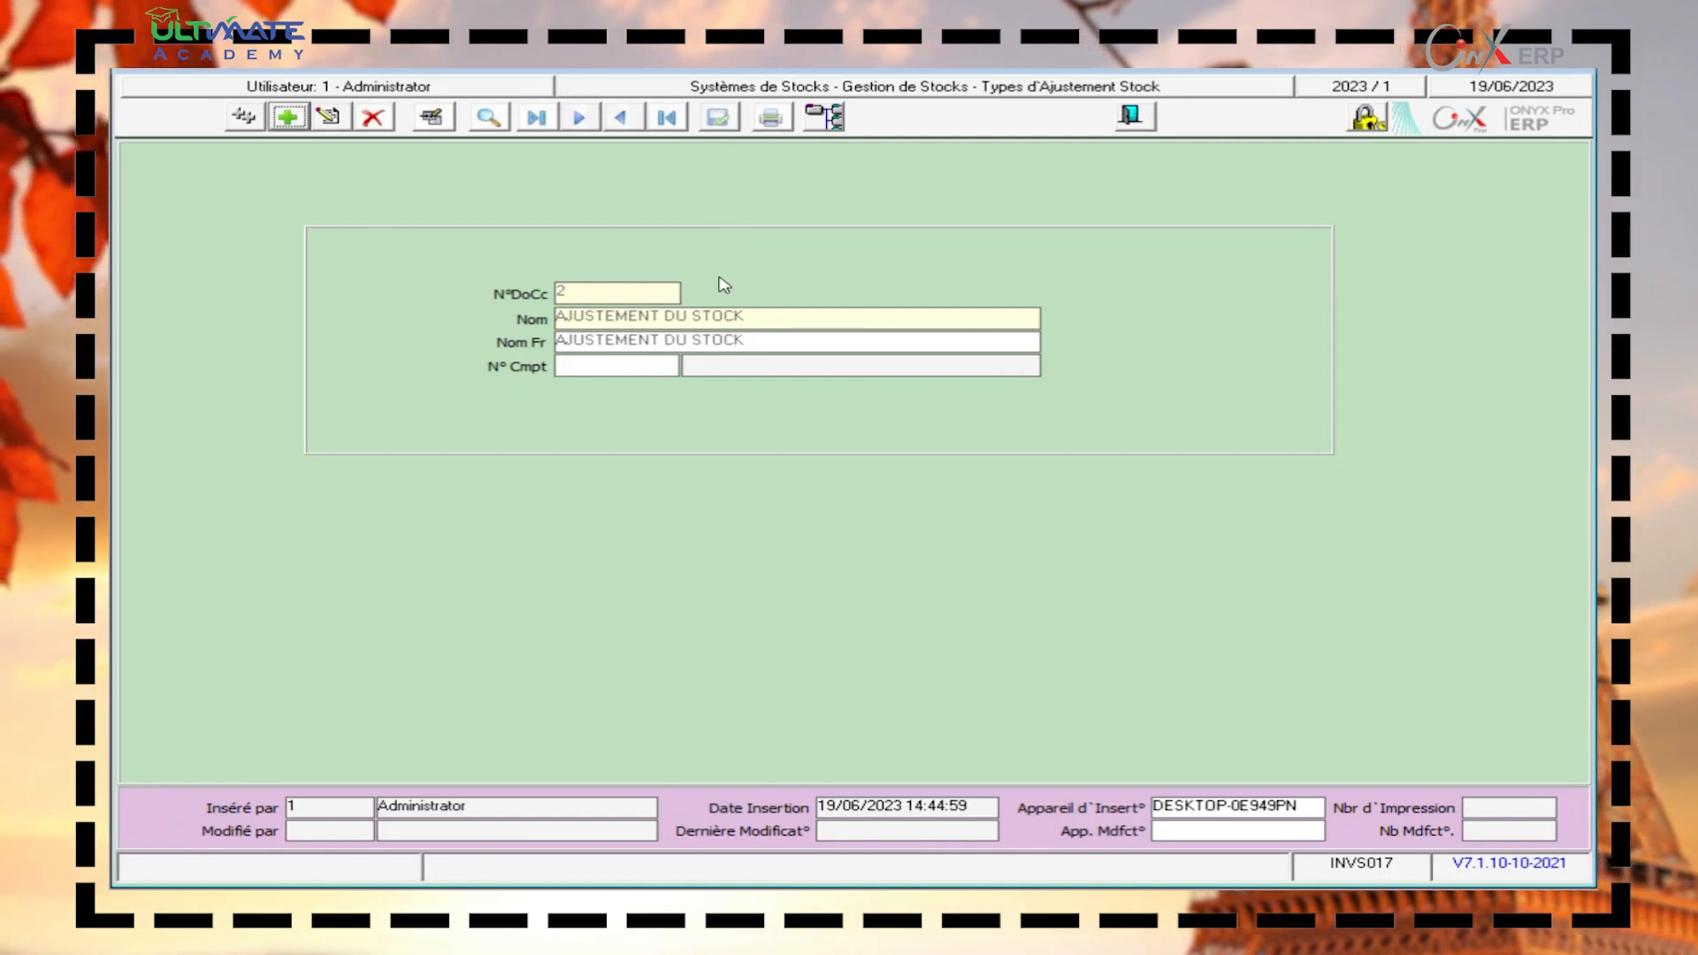
# Look up the stock adjustment types, load the first one for viewing, and leave the form.
pyautogui.click(485, 121)
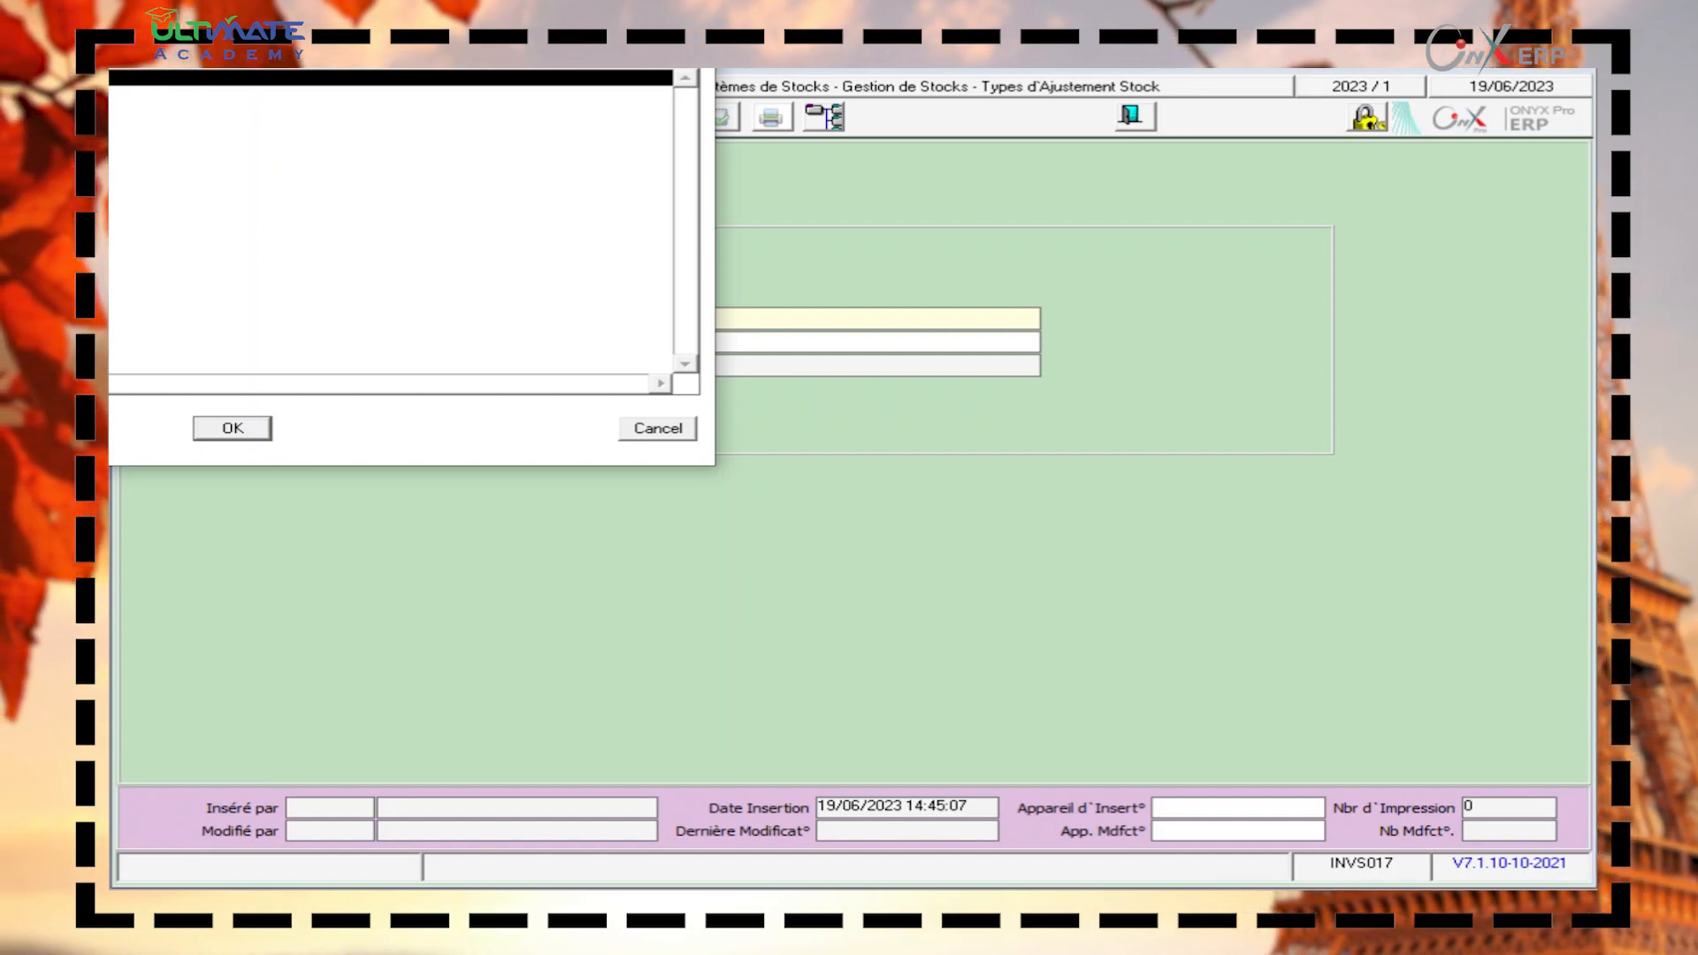
pyautogui.click(233, 428)
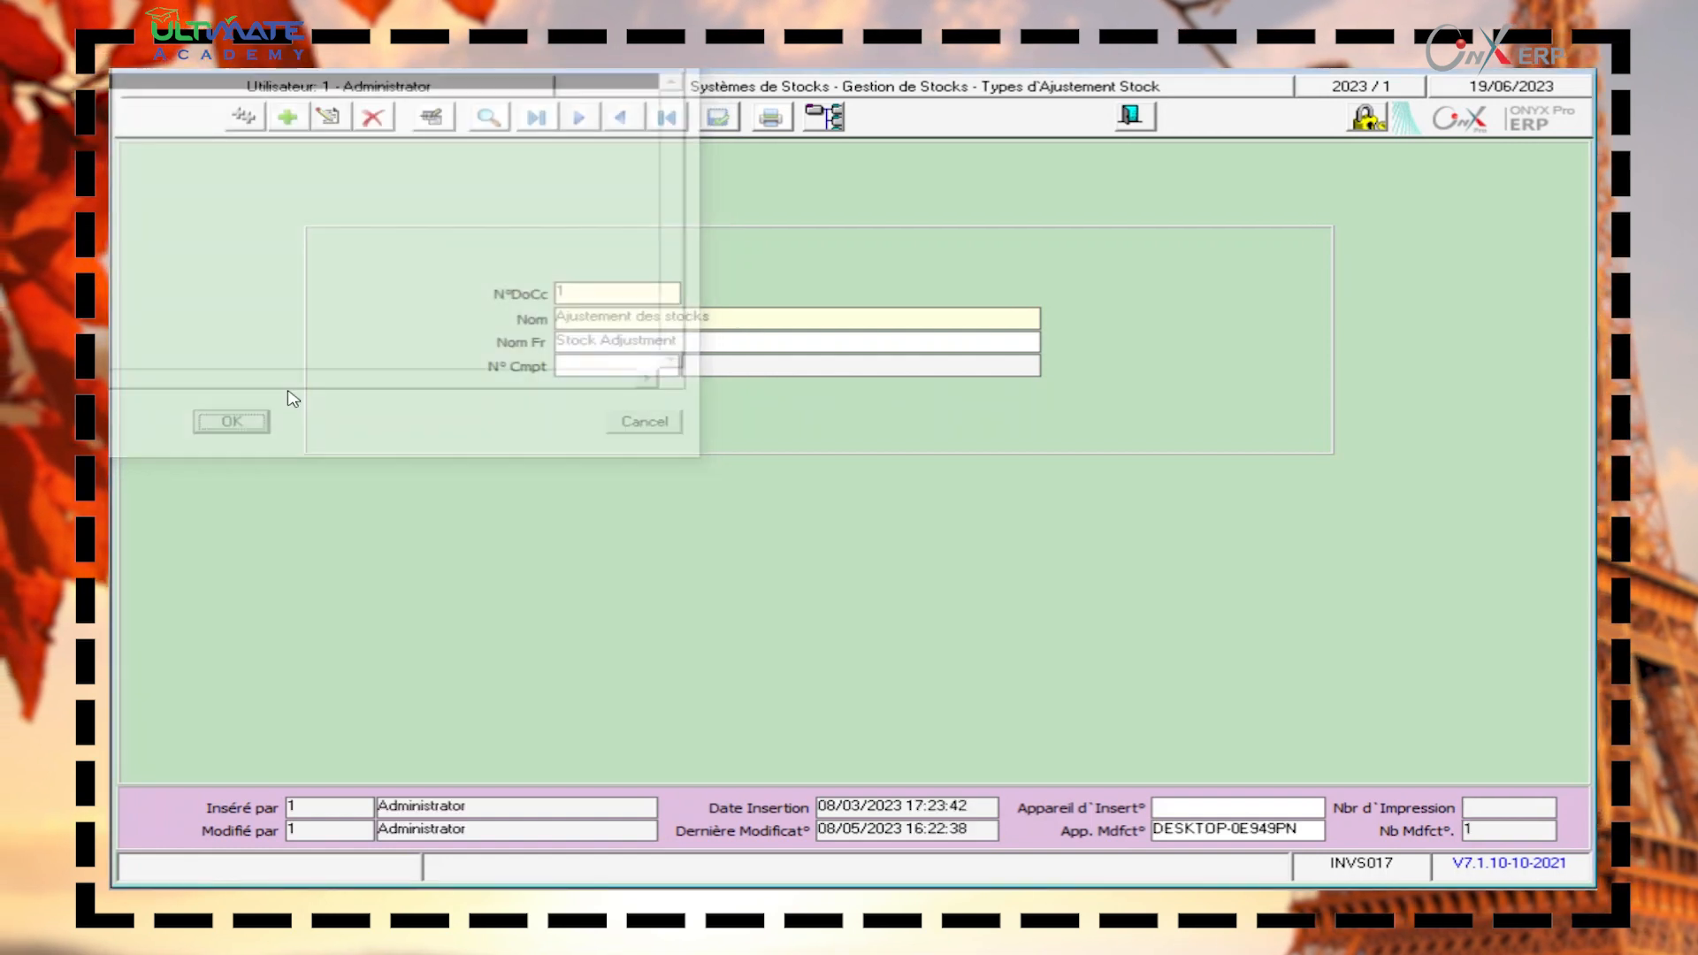
pyautogui.click(1123, 122)
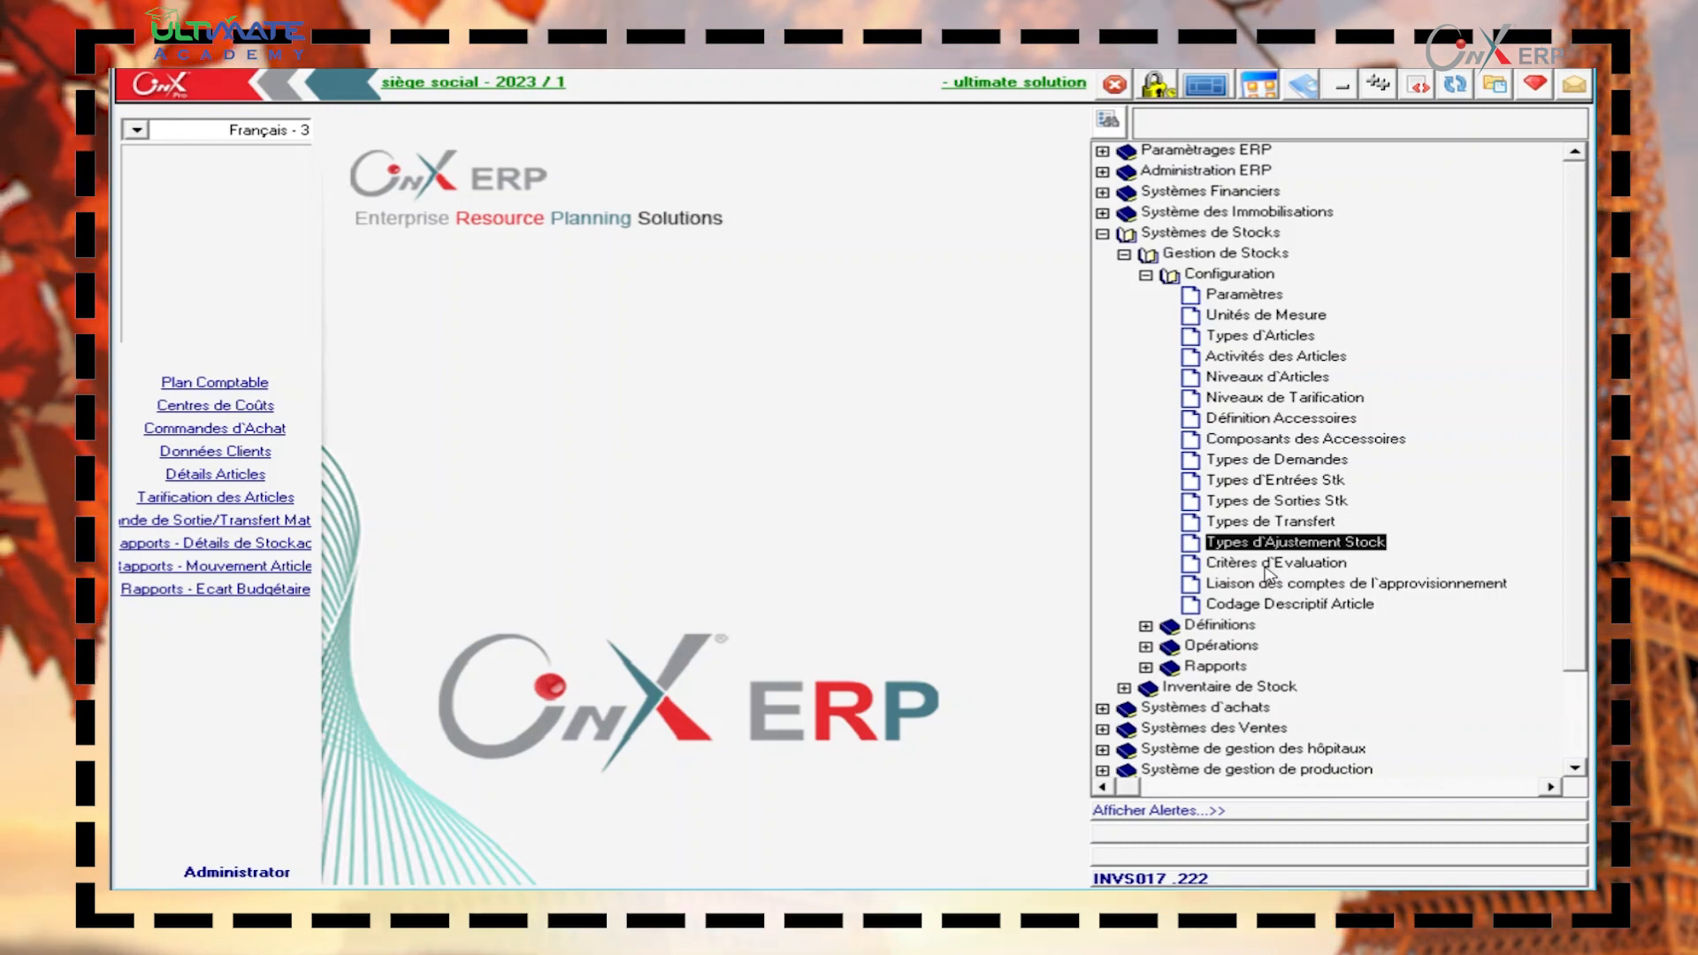
# Open Critères d'Evaluation, put the criteria list in edit mode, save it as it is, and leave the form.
pyautogui.click(1271, 564)
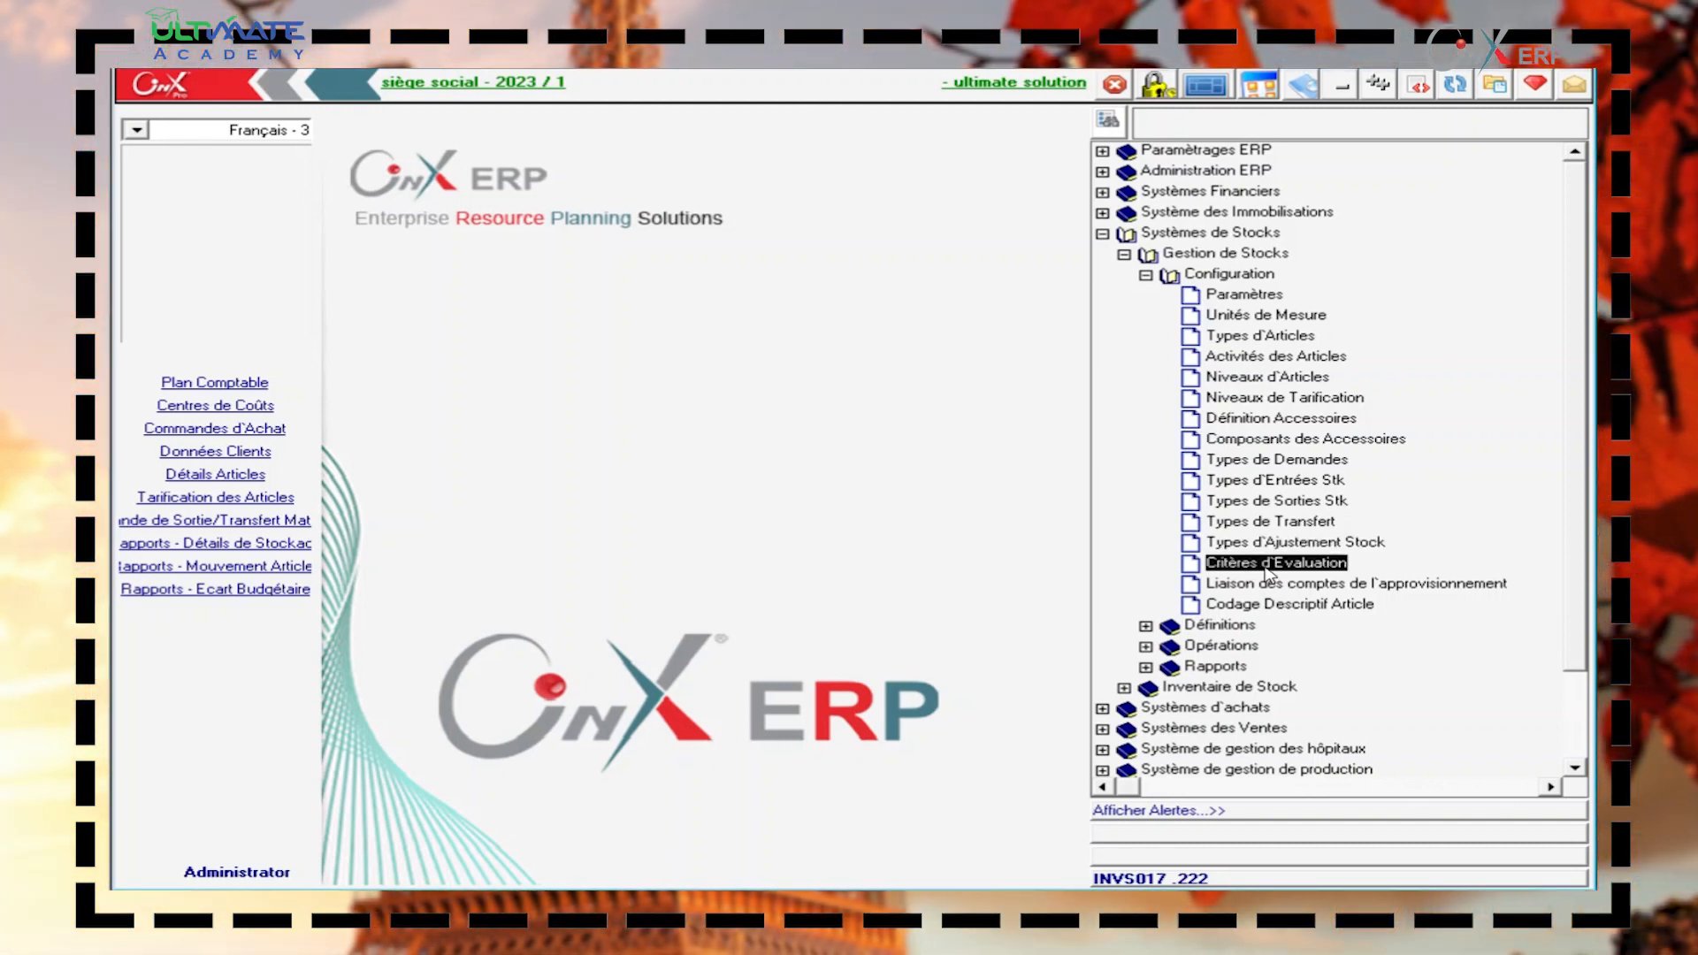
pyautogui.doubleClick(1270, 564)
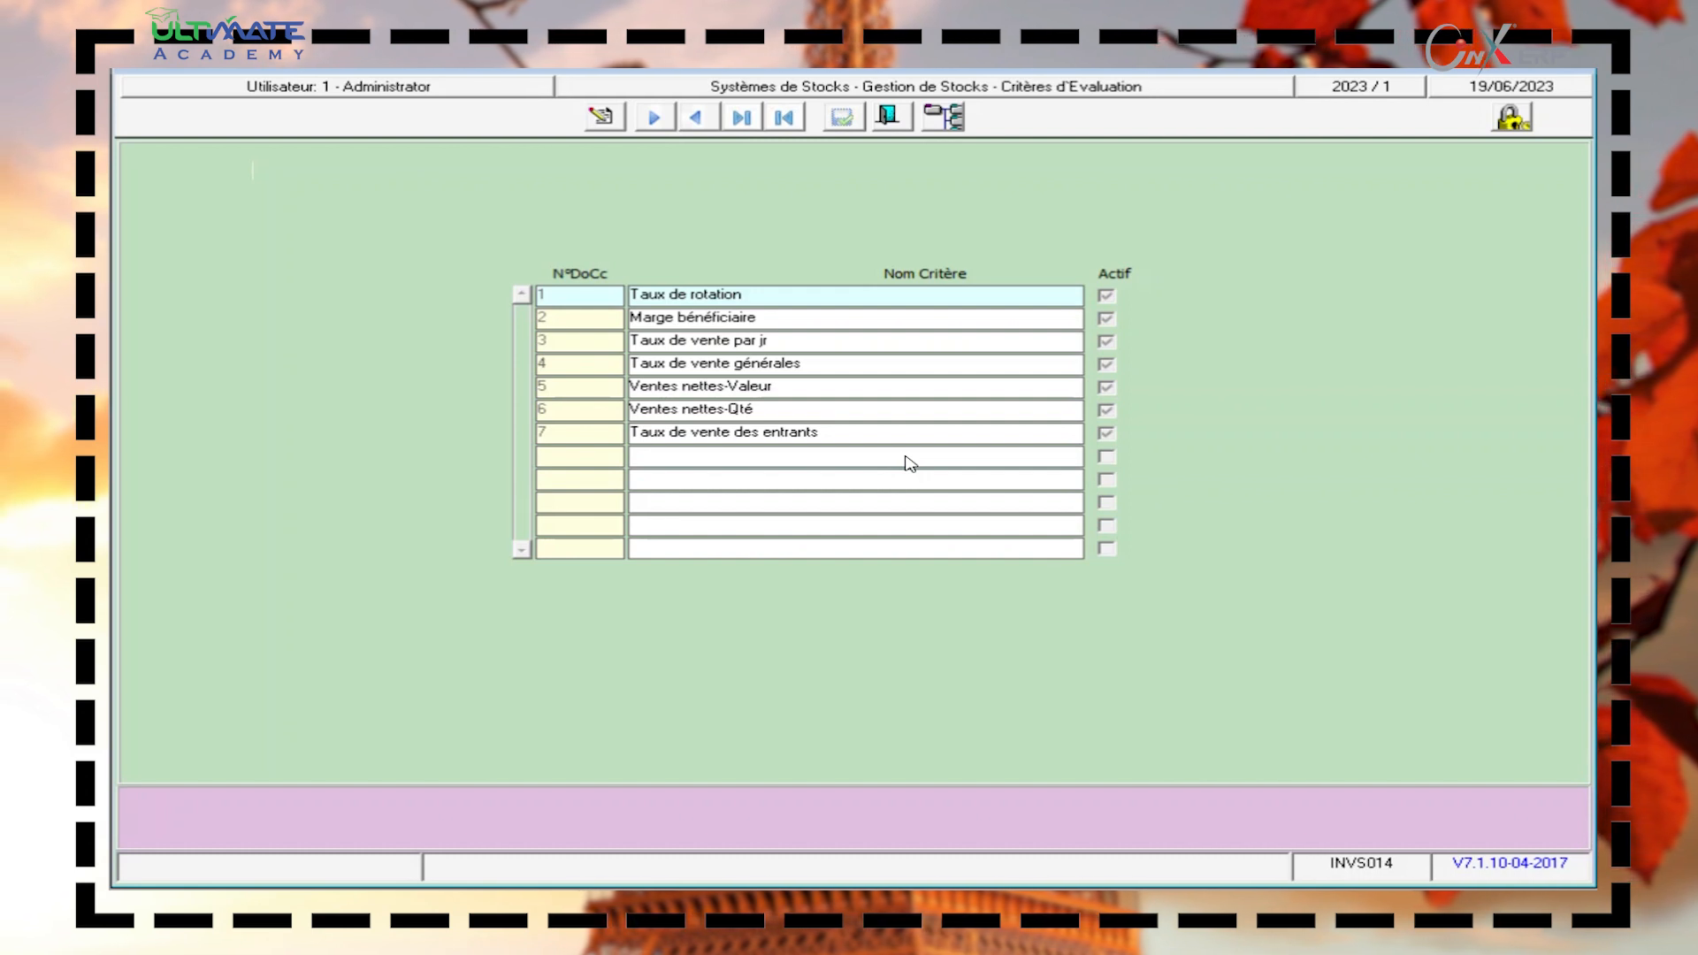
pyautogui.click(602, 118)
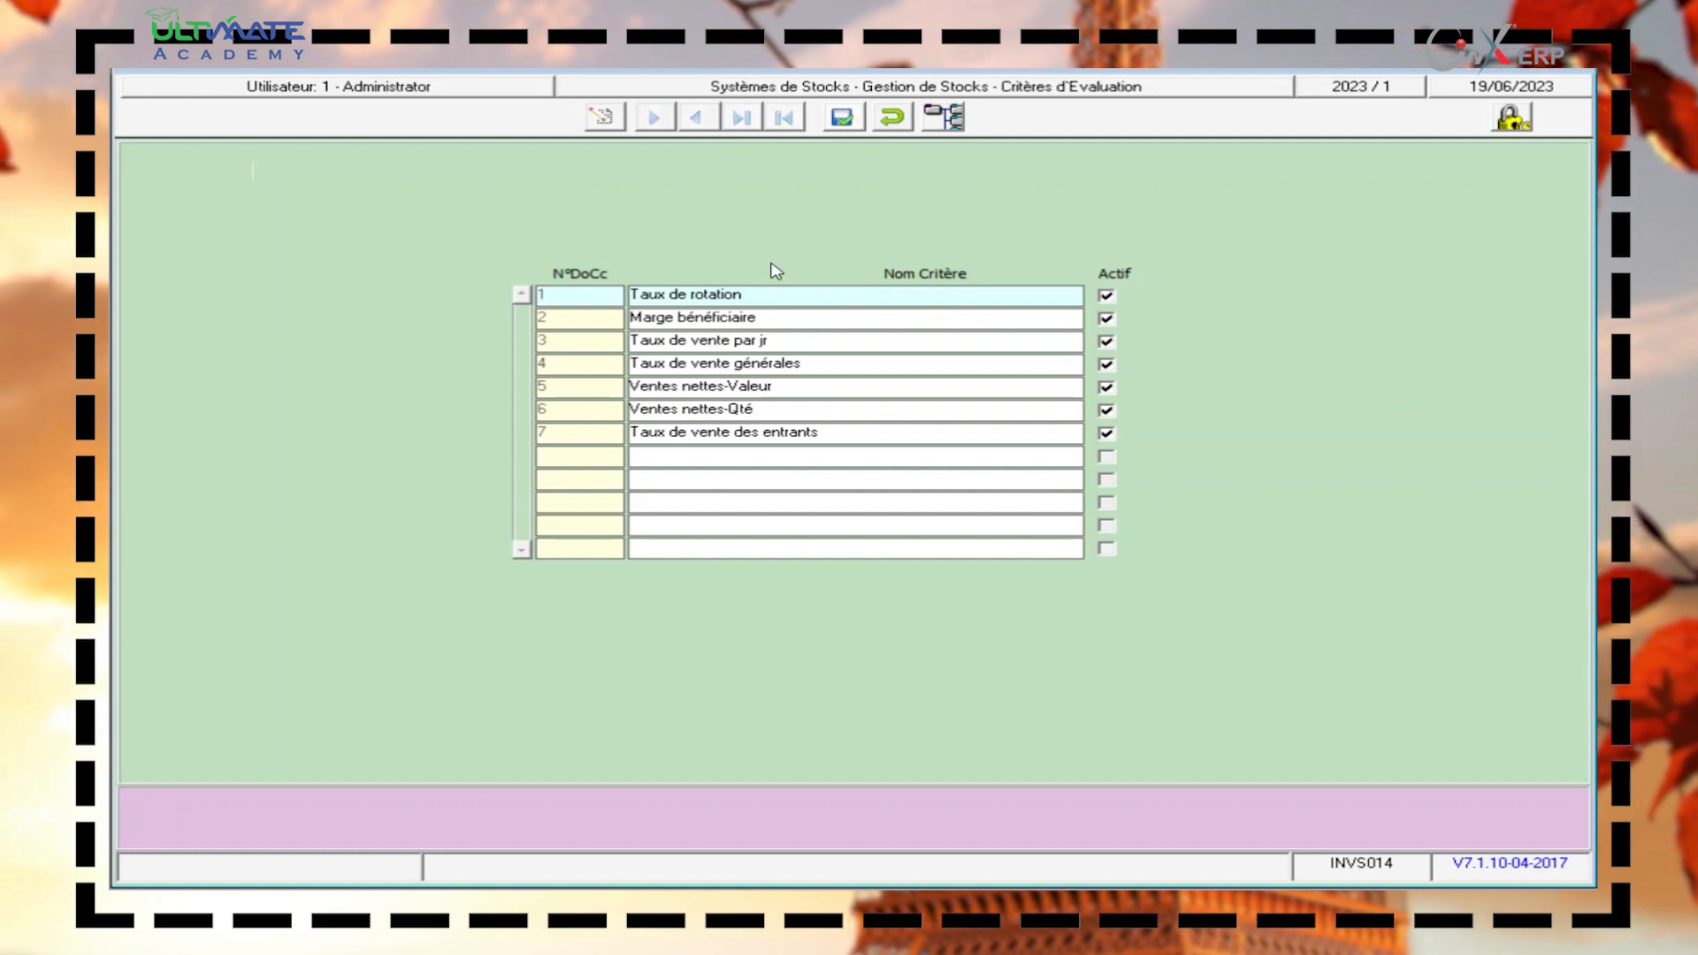
pyautogui.click(842, 120)
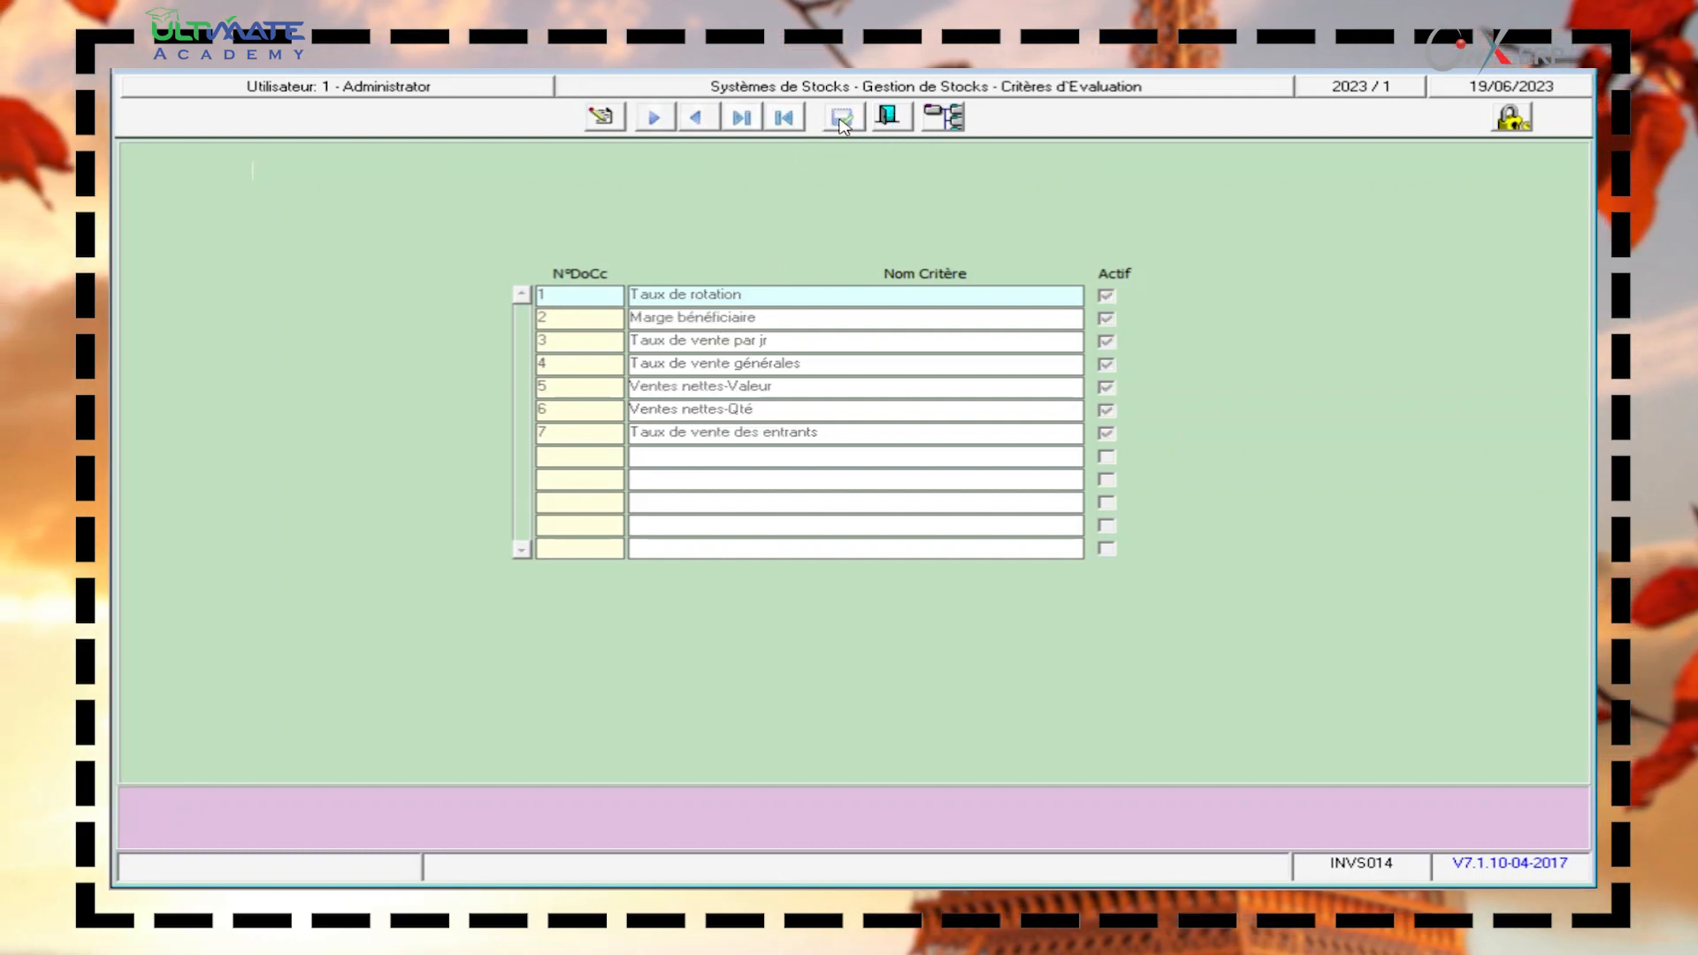
pyautogui.click(887, 116)
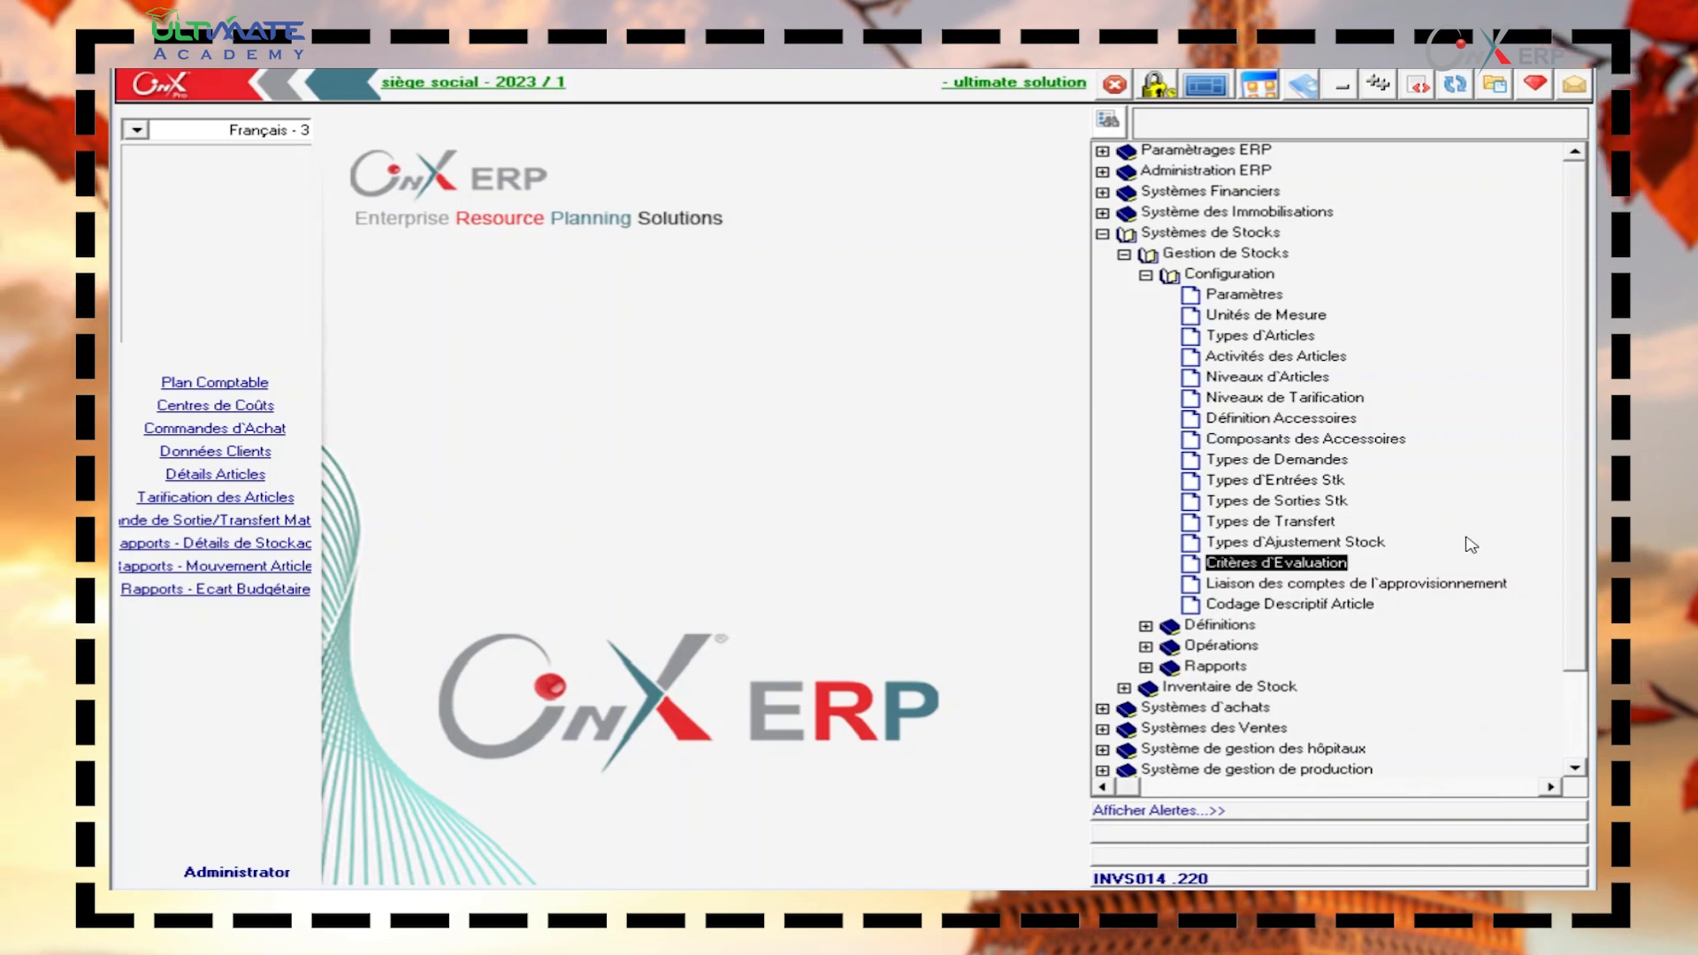
# In Liaison des comptes de l'approvisionnement, start a new link with purchase type Entrant and group "fournitures".
pyautogui.click(1420, 586)
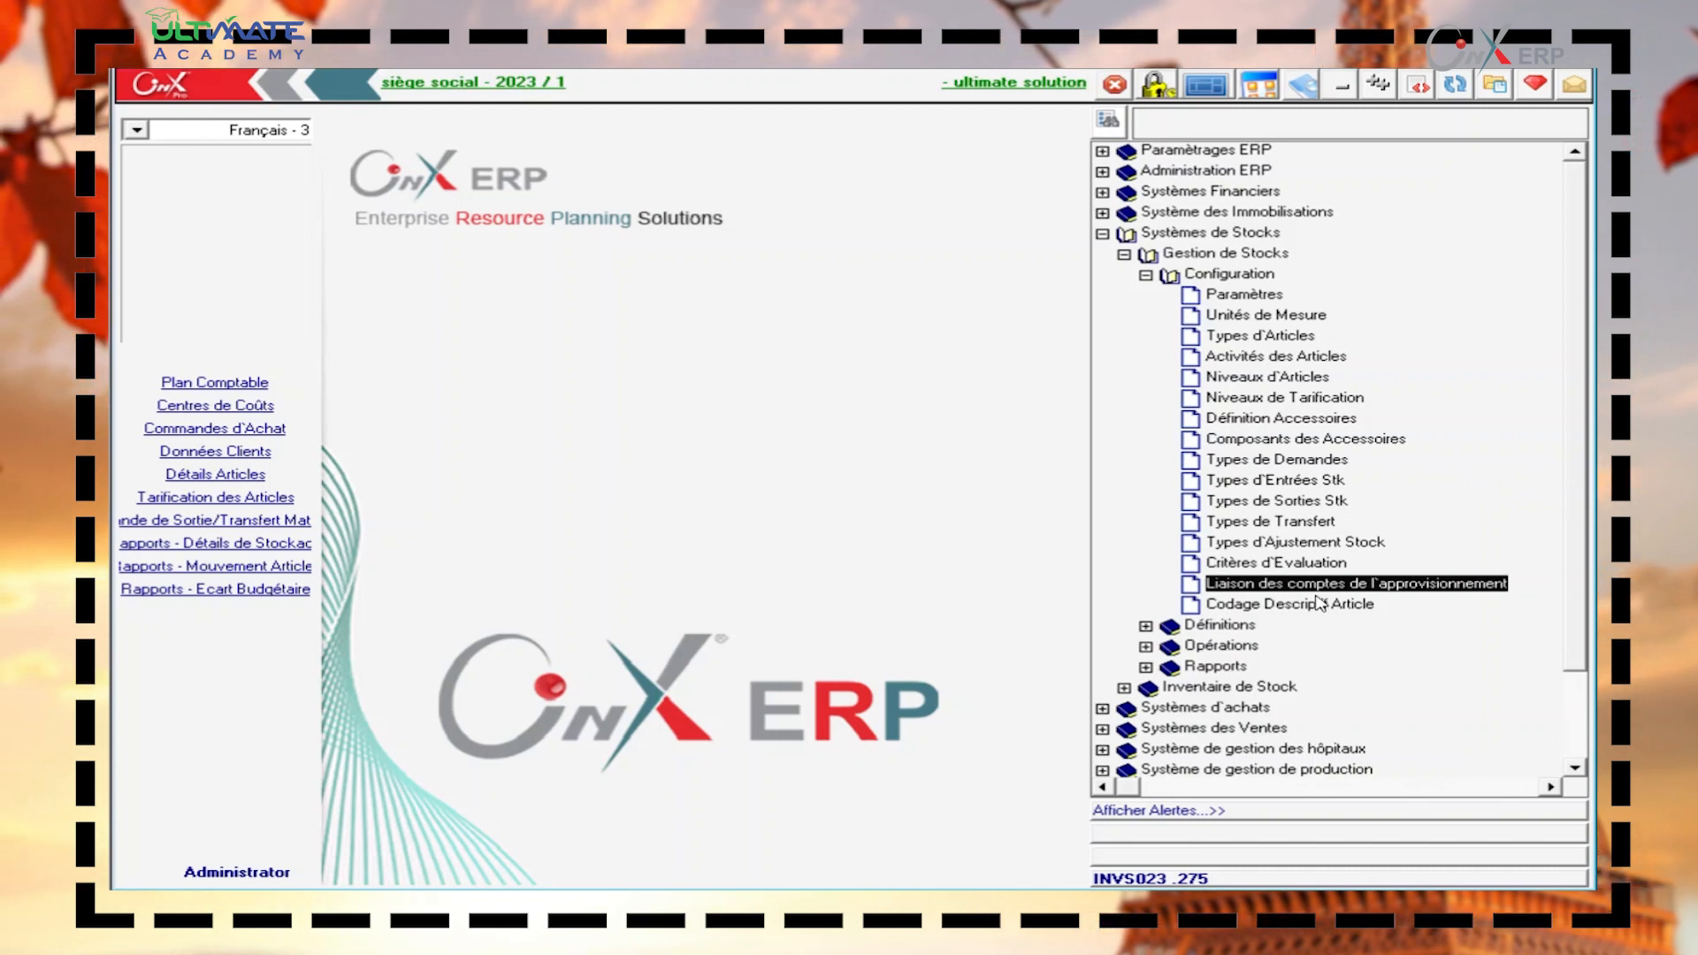
pyautogui.doubleClick(1311, 586)
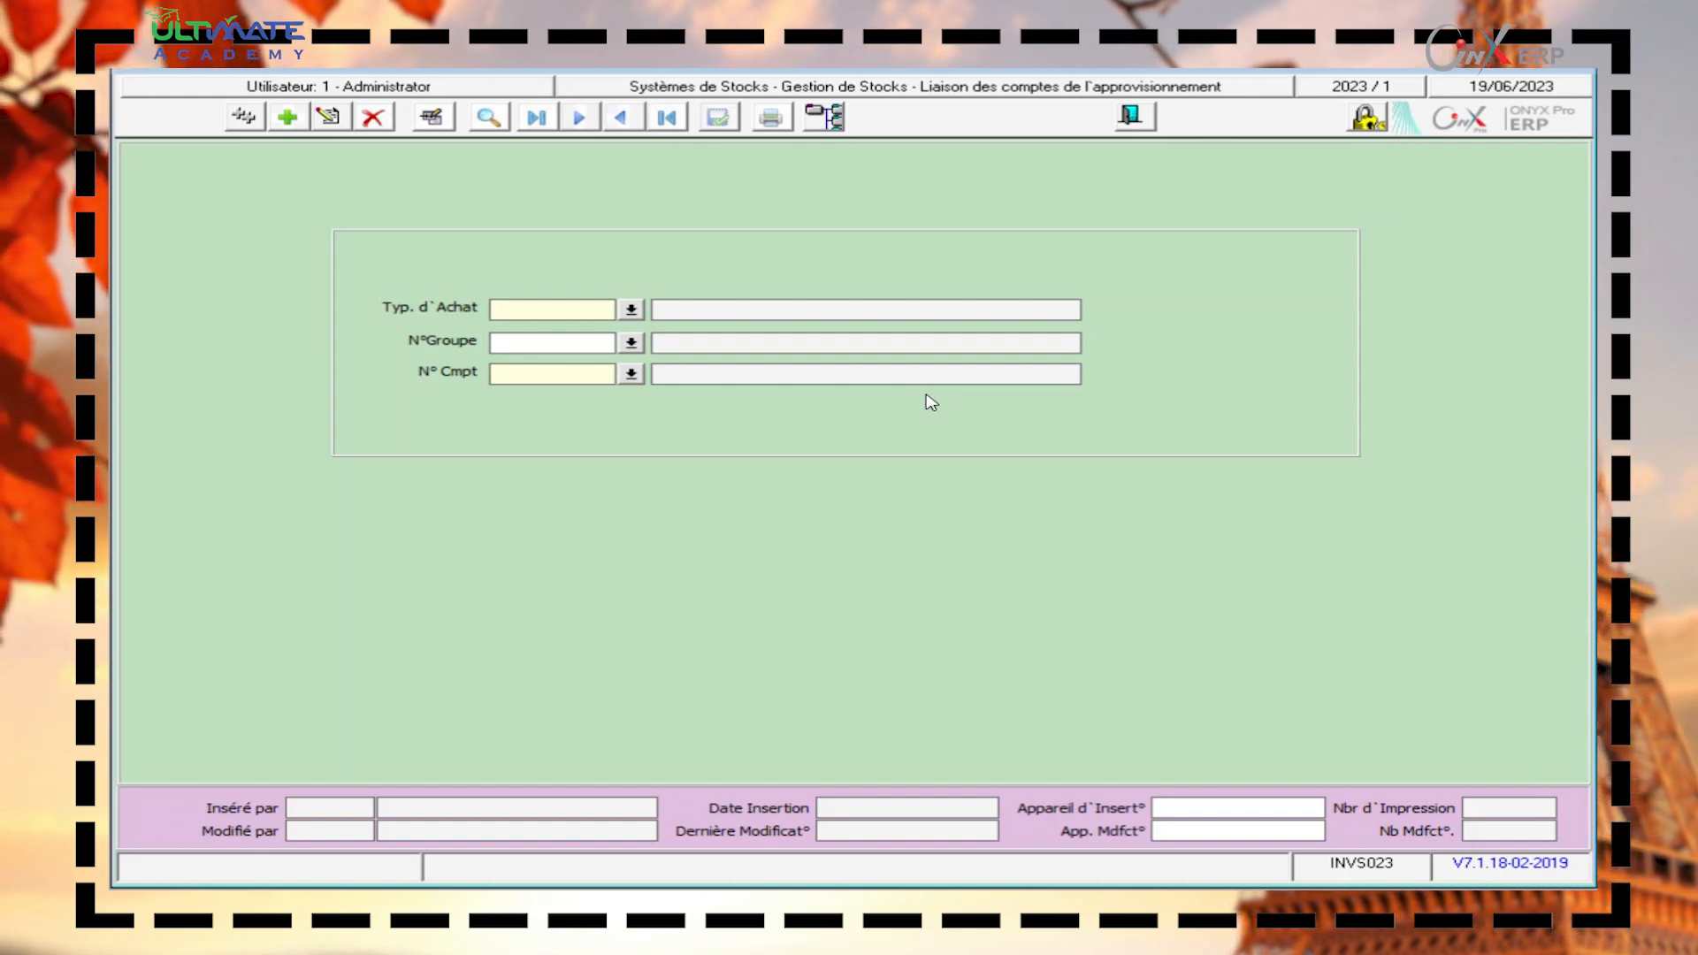
pyautogui.click(289, 117)
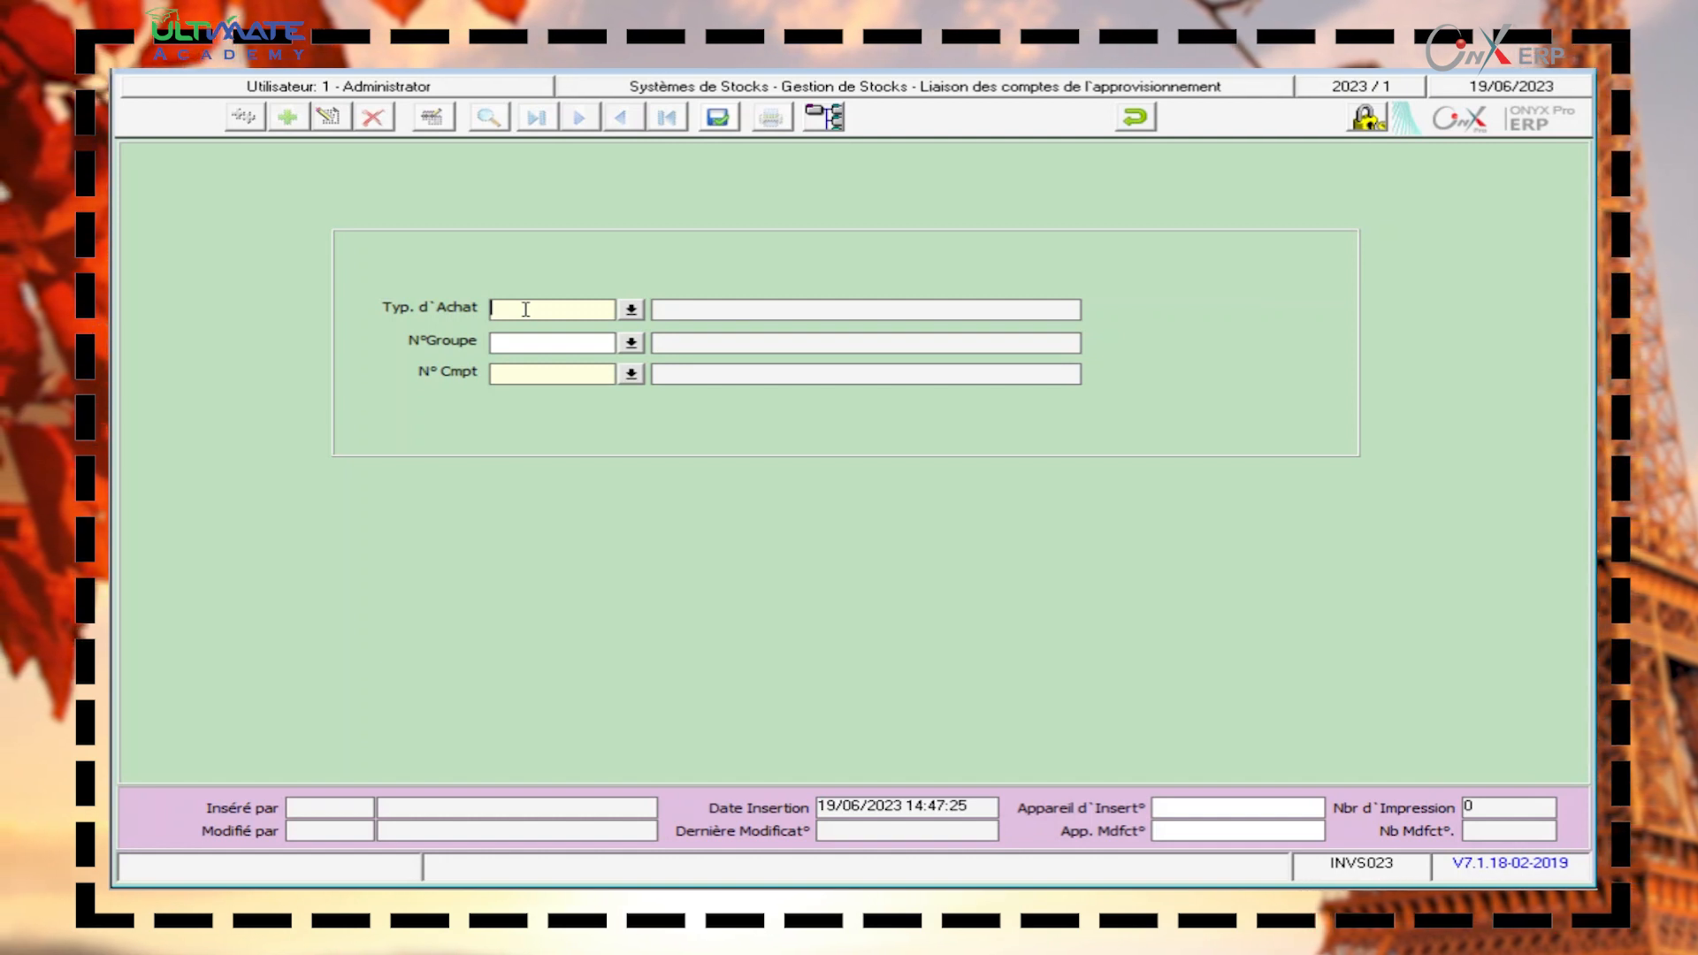
pyautogui.press('F9')
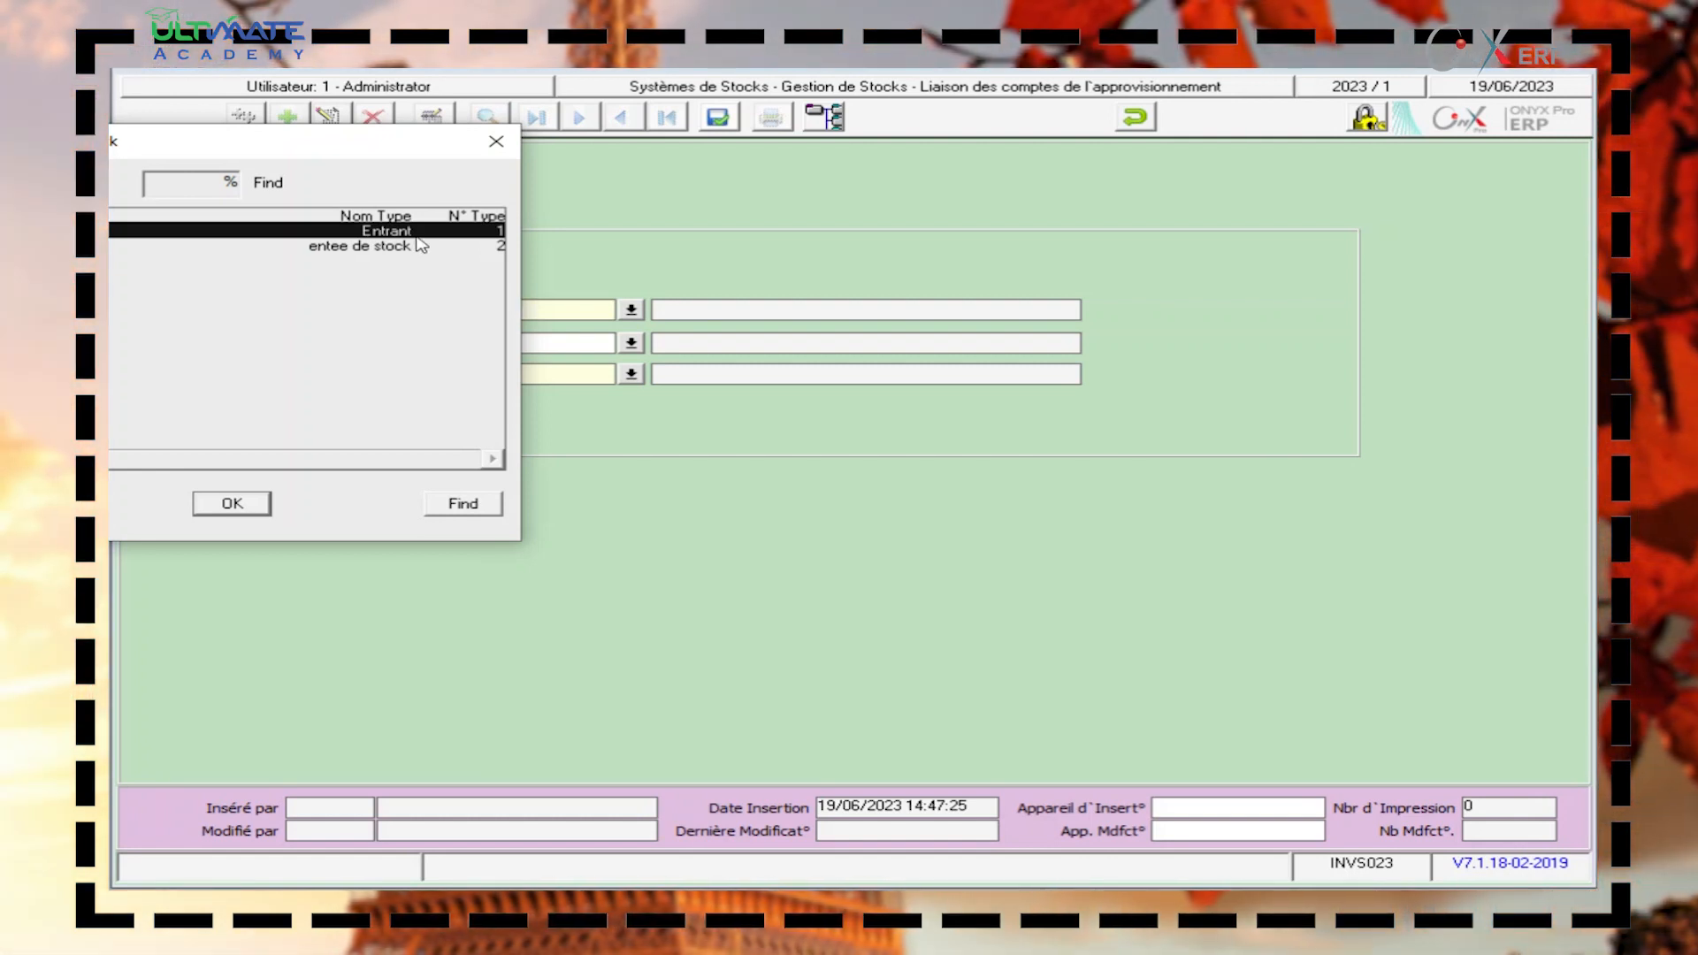
pyautogui.doubleClick(416, 233)
pyautogui.click(556, 345)
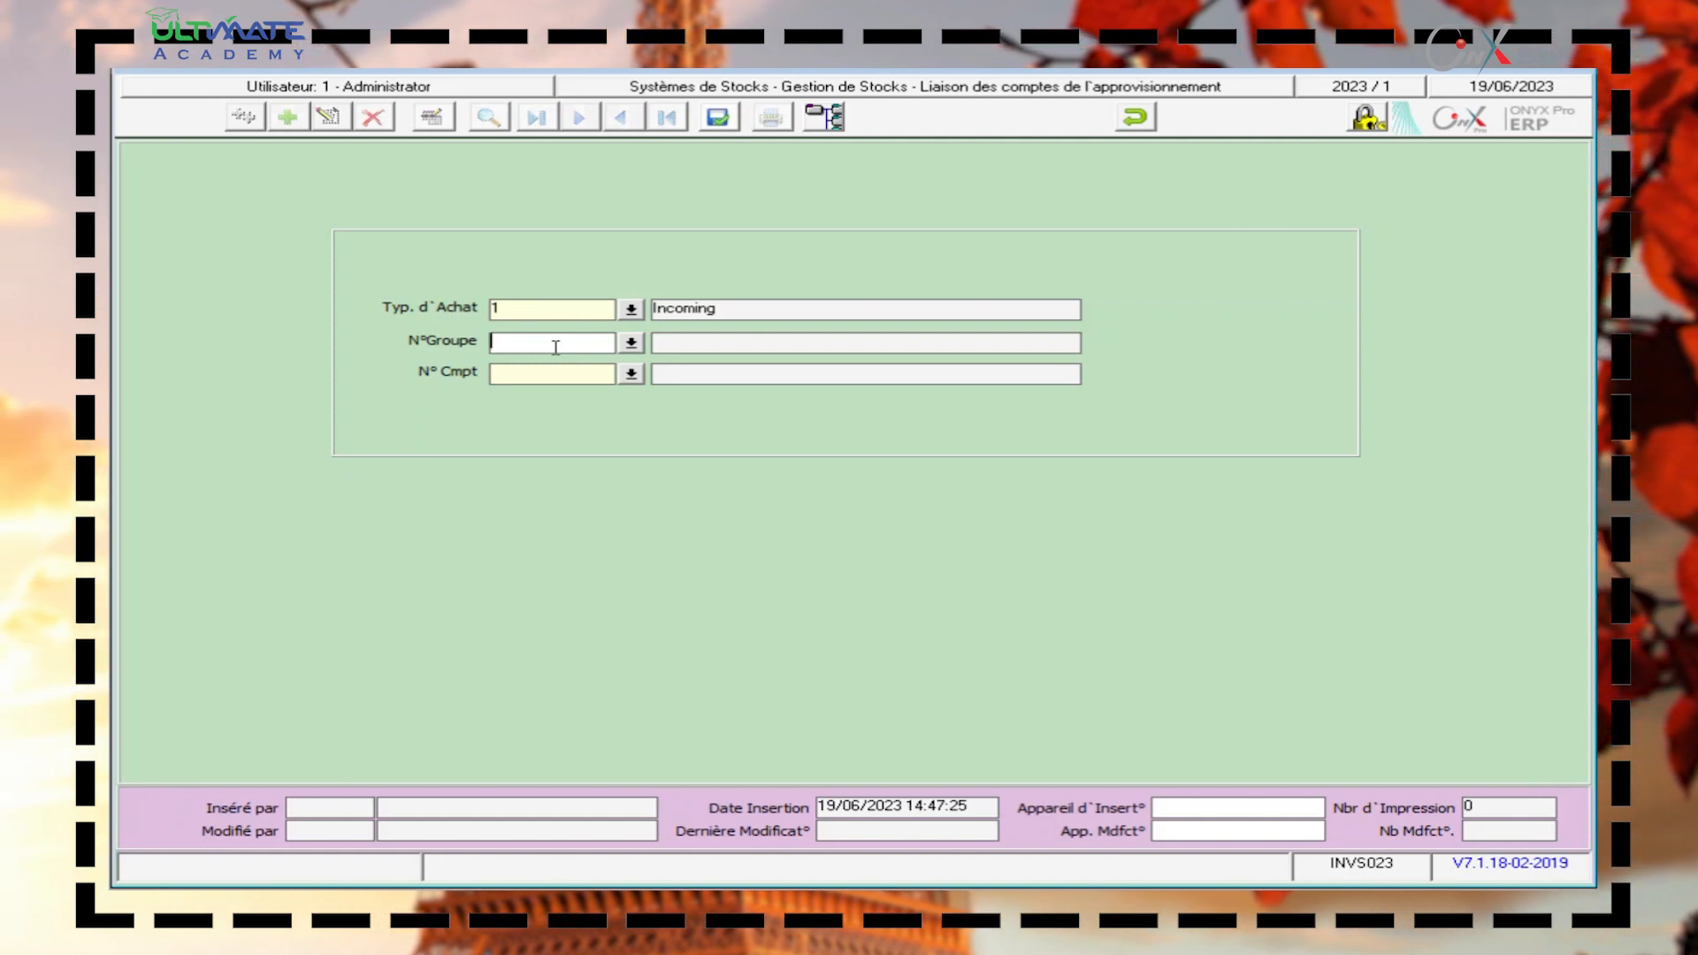
pyautogui.press('F9')
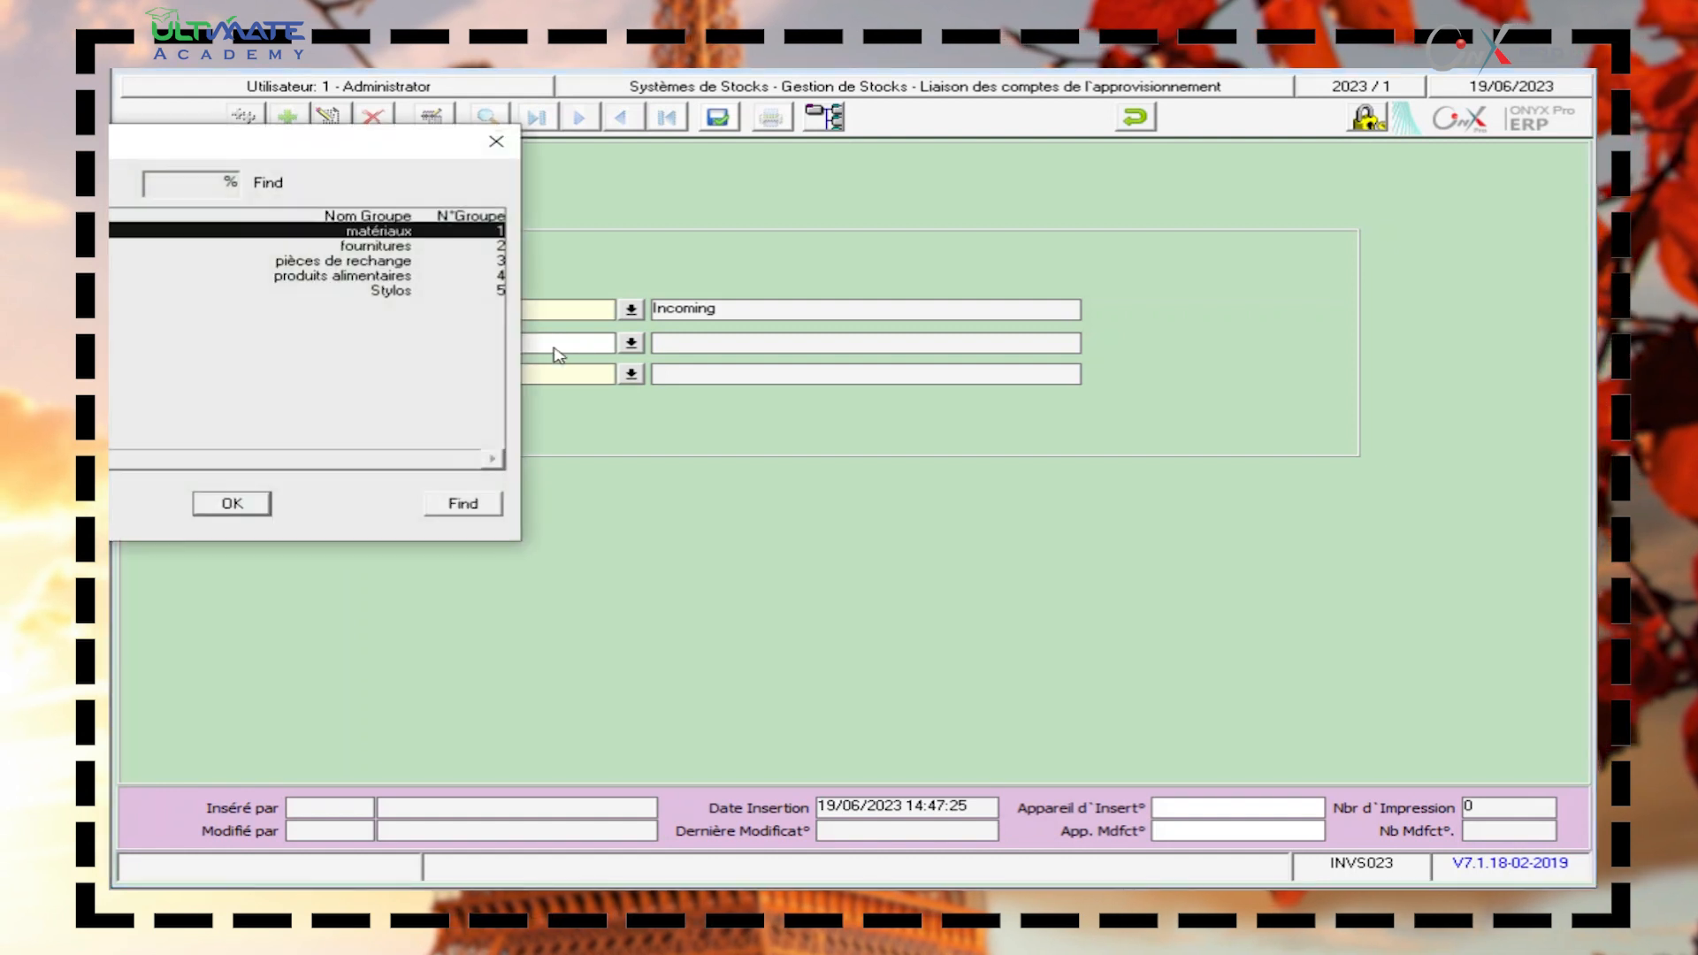
pyautogui.doubleClick(372, 248)
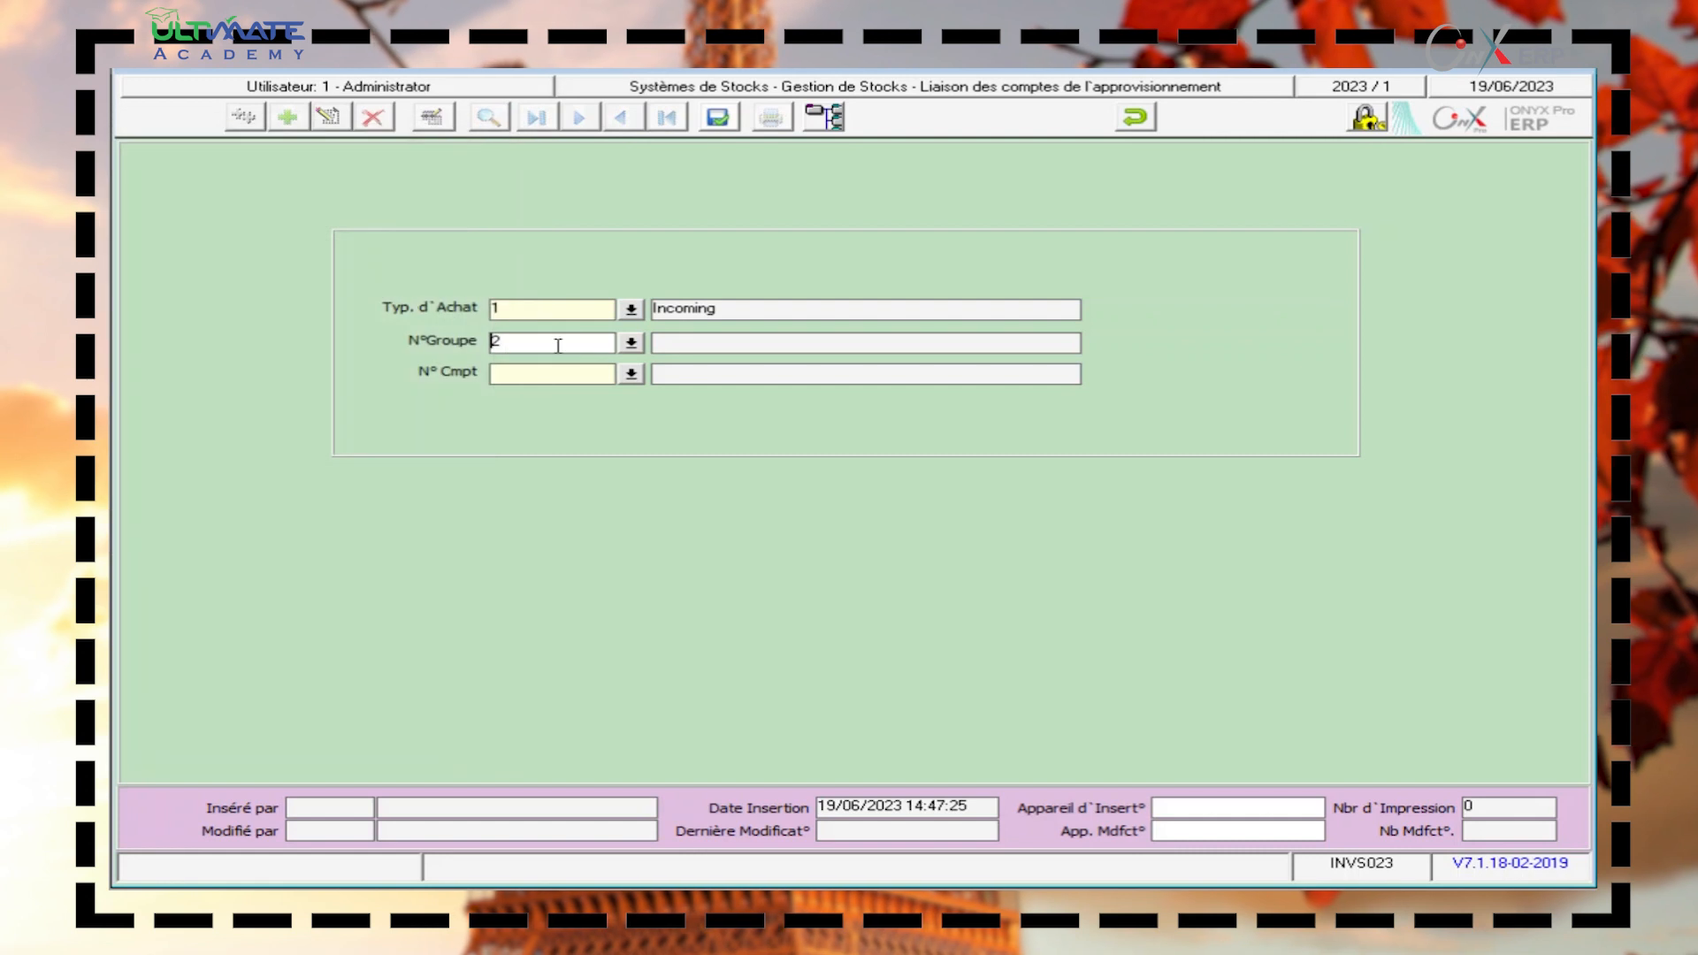
# Assign the Caisse Centrale account to the new procurement link and try to save the record.
pyautogui.click(554, 378)
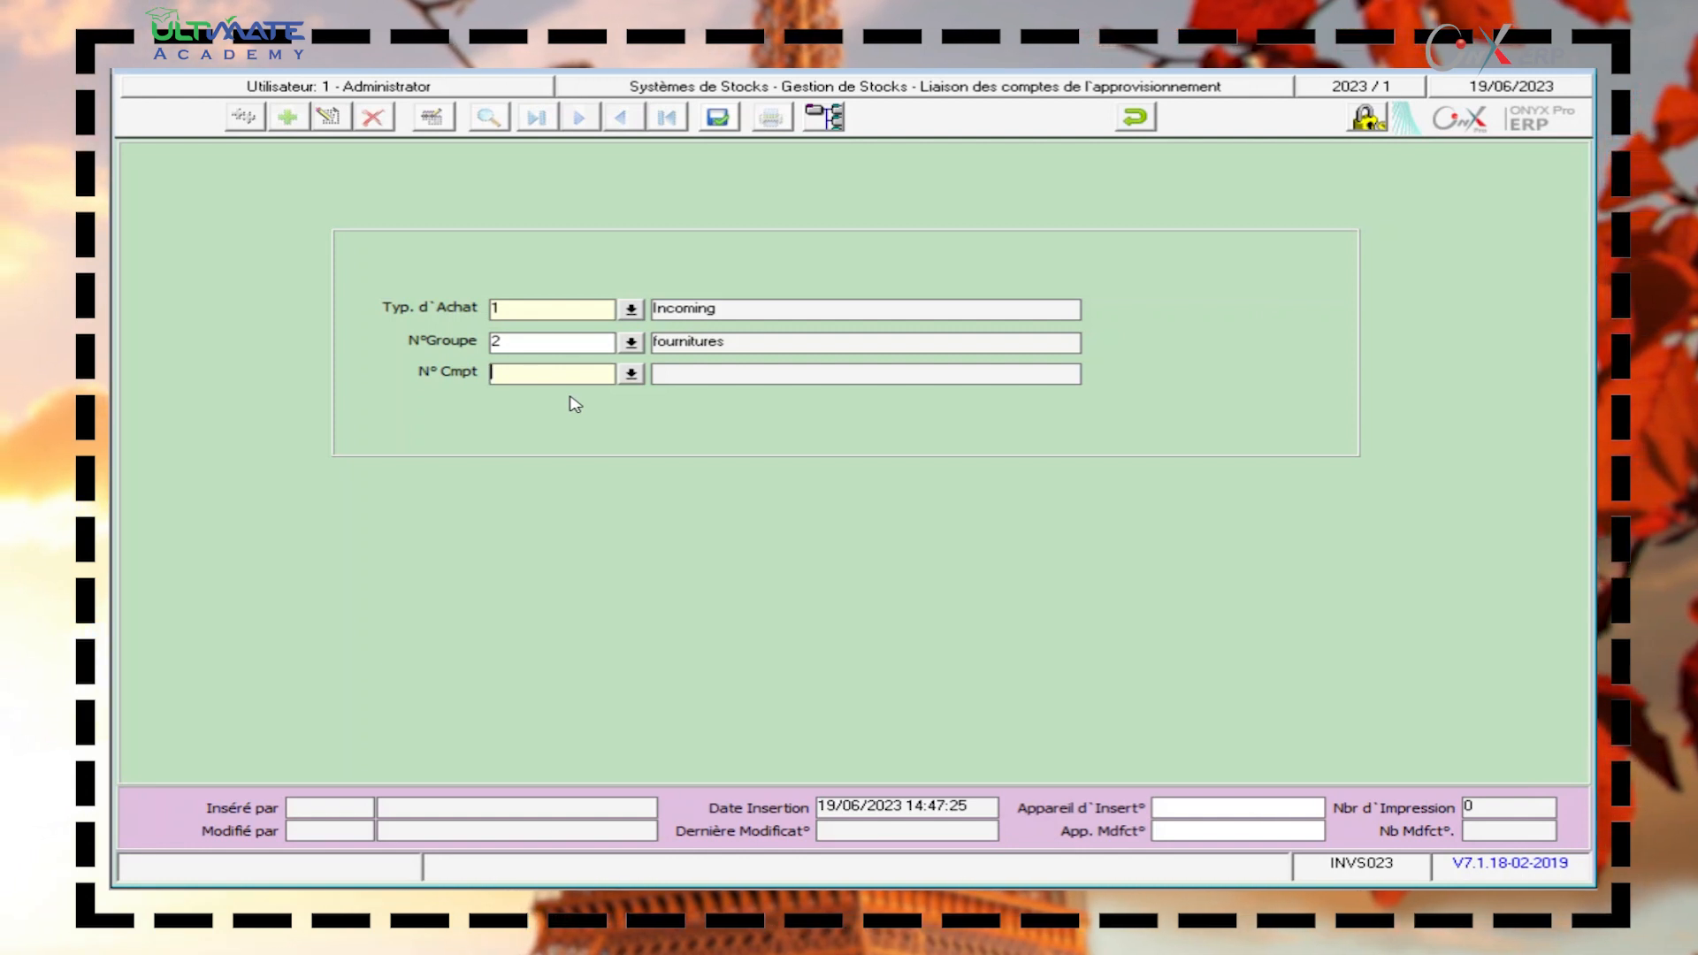
pyautogui.press('F9')
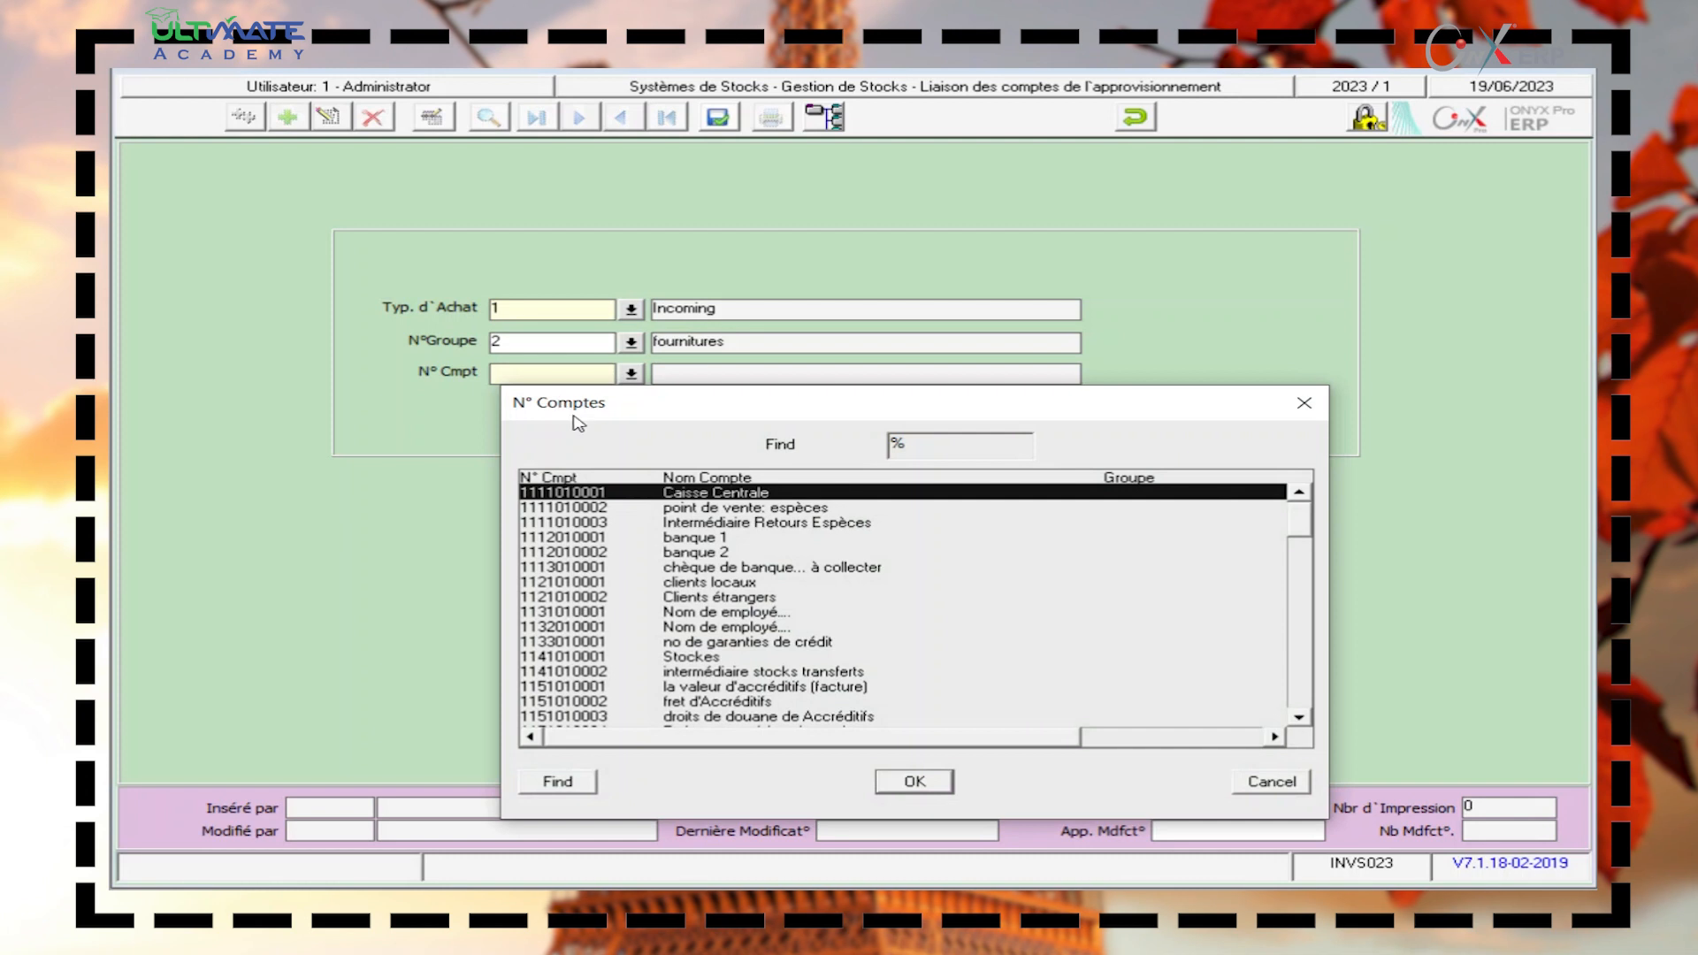
pyautogui.click(914, 782)
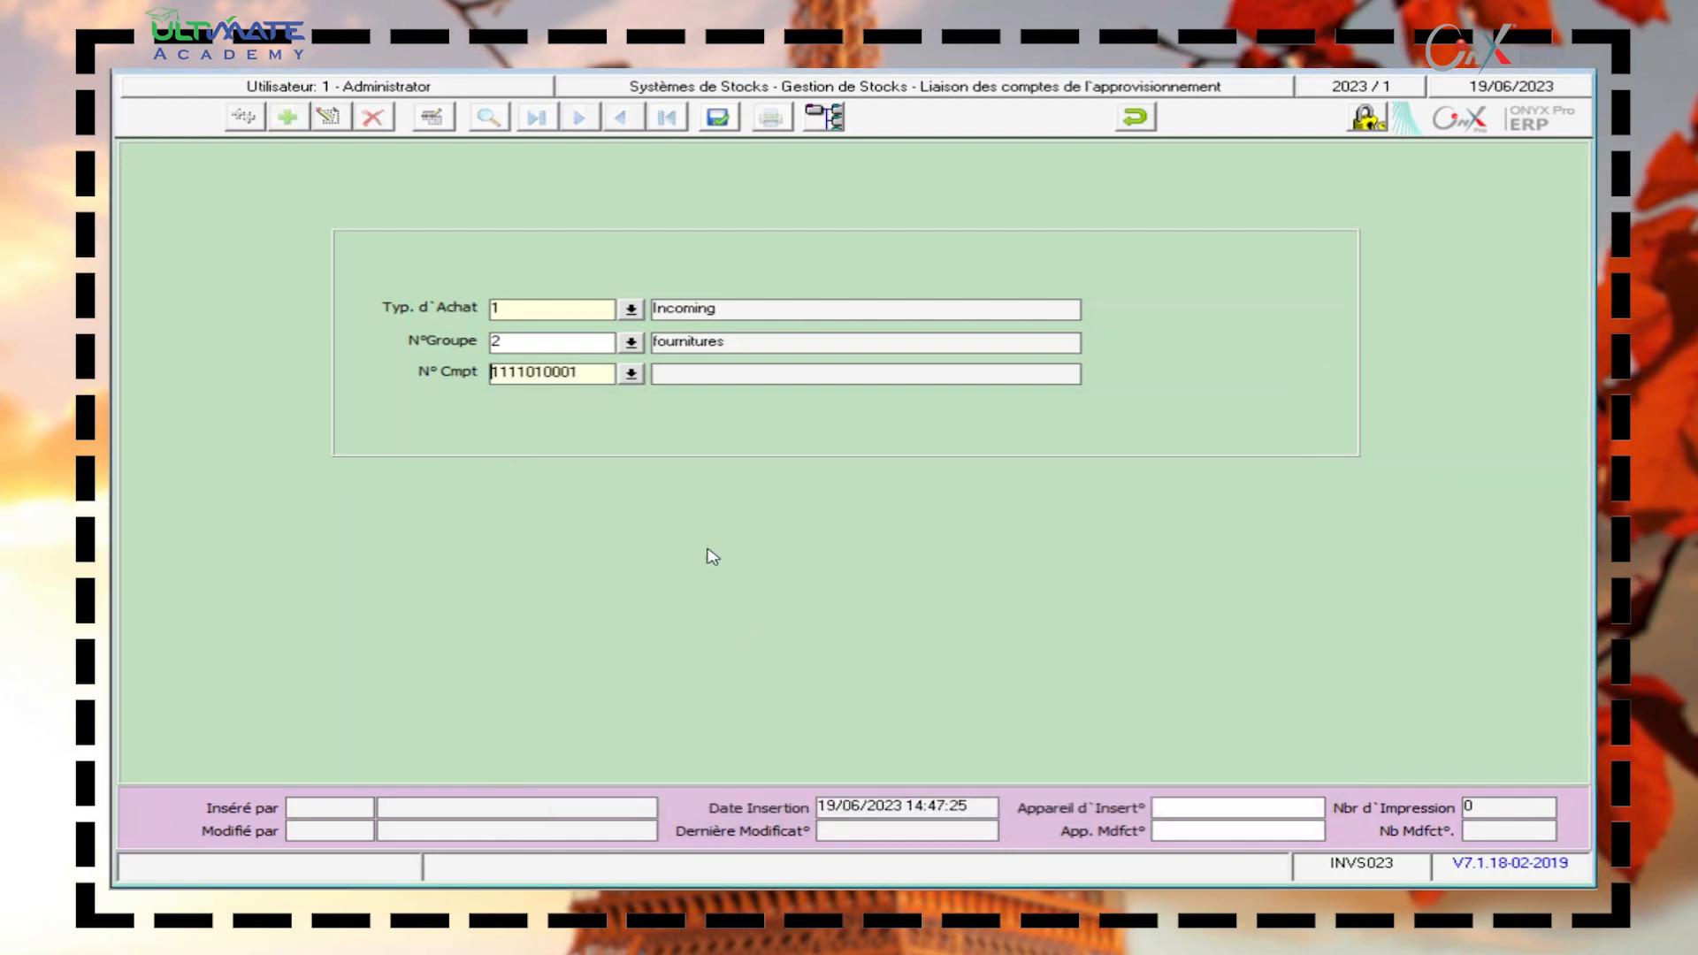
pyautogui.click(725, 123)
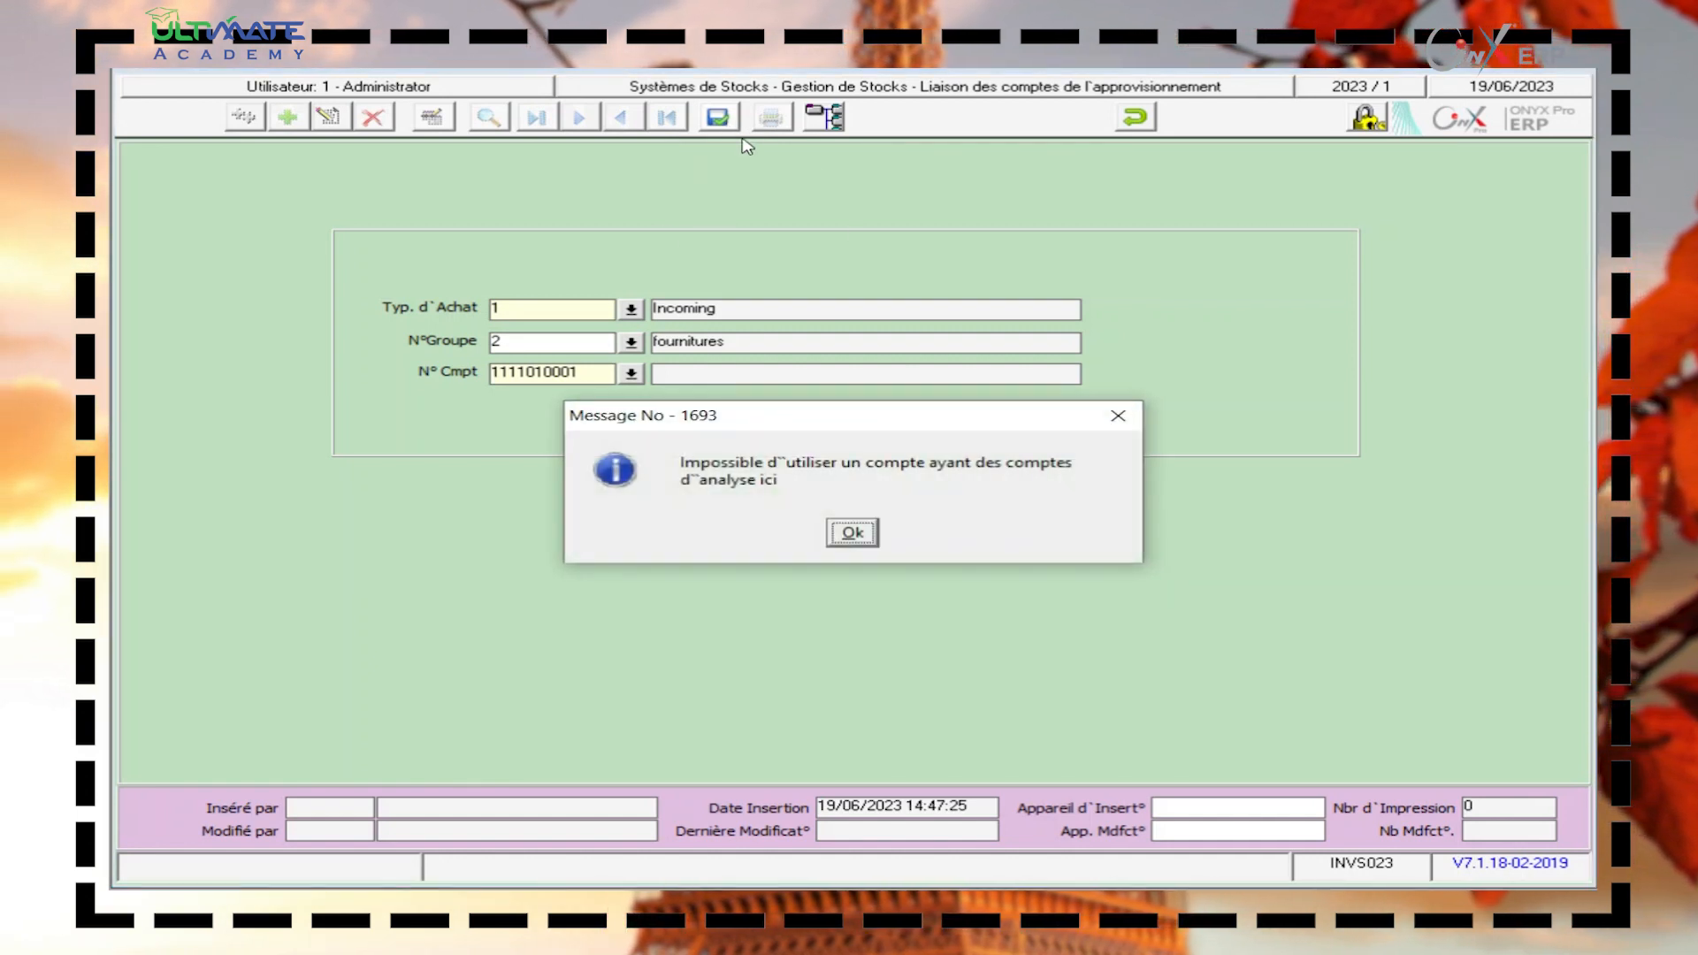
pyautogui.click(1126, 416)
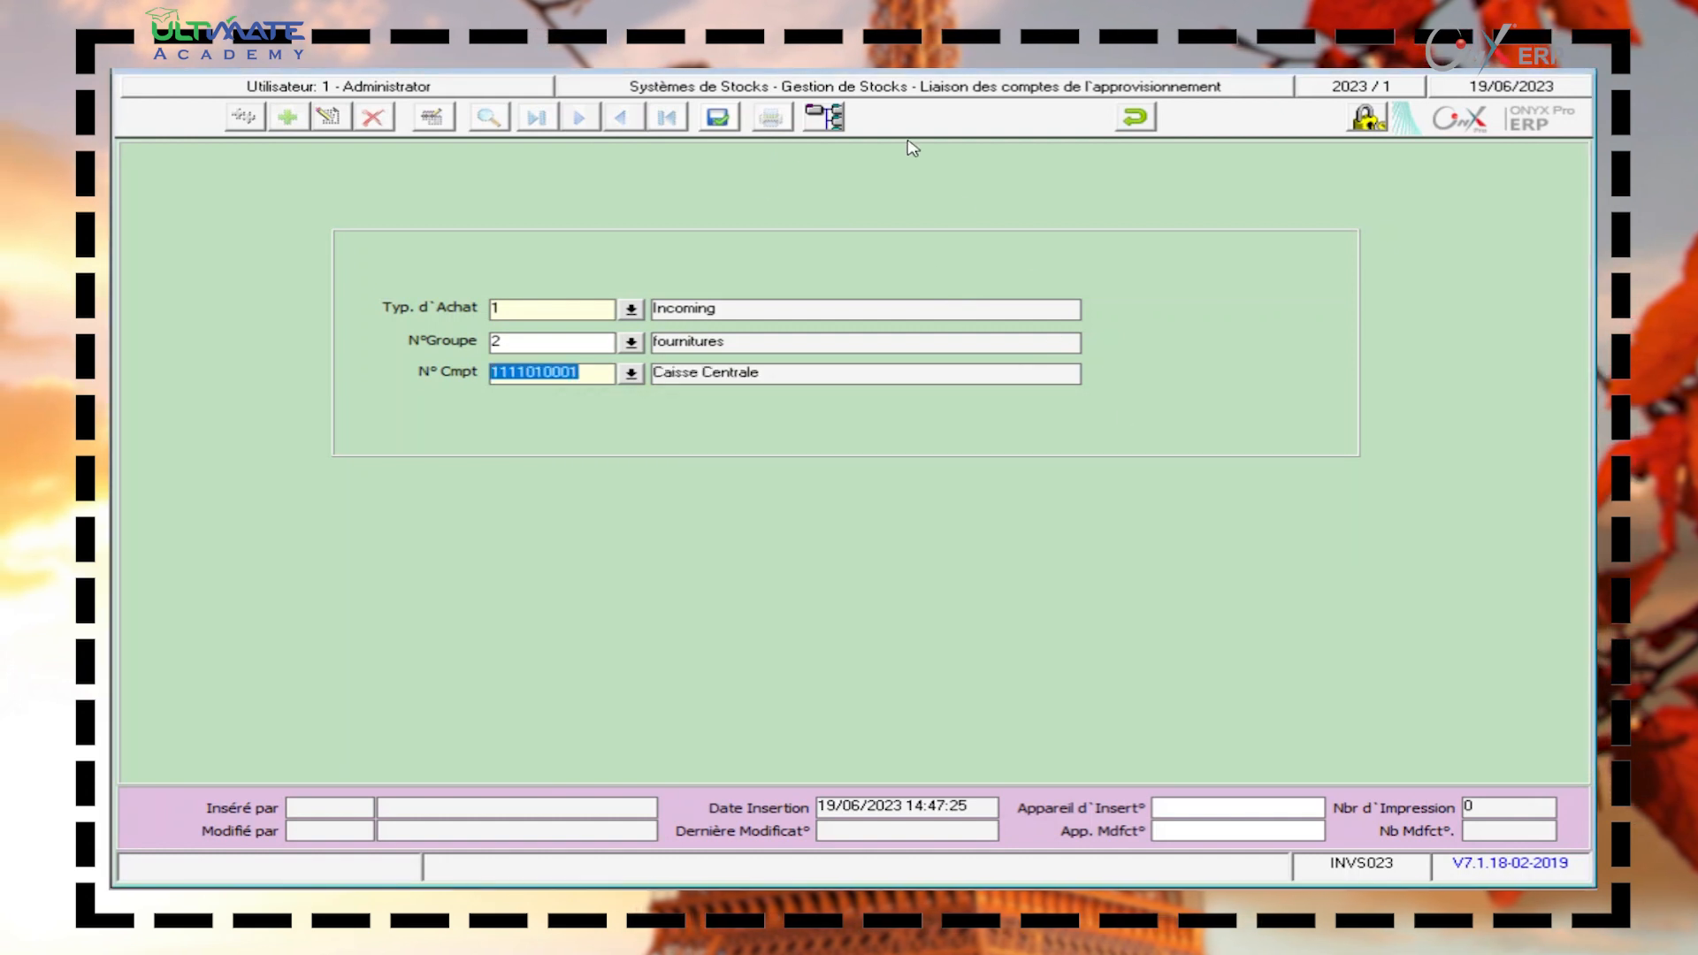
# Cancel the unsaved procurement account link, dismiss the account messages, and leave Liaison des comptes de l'approvisionnement.
pyautogui.click(1129, 124)
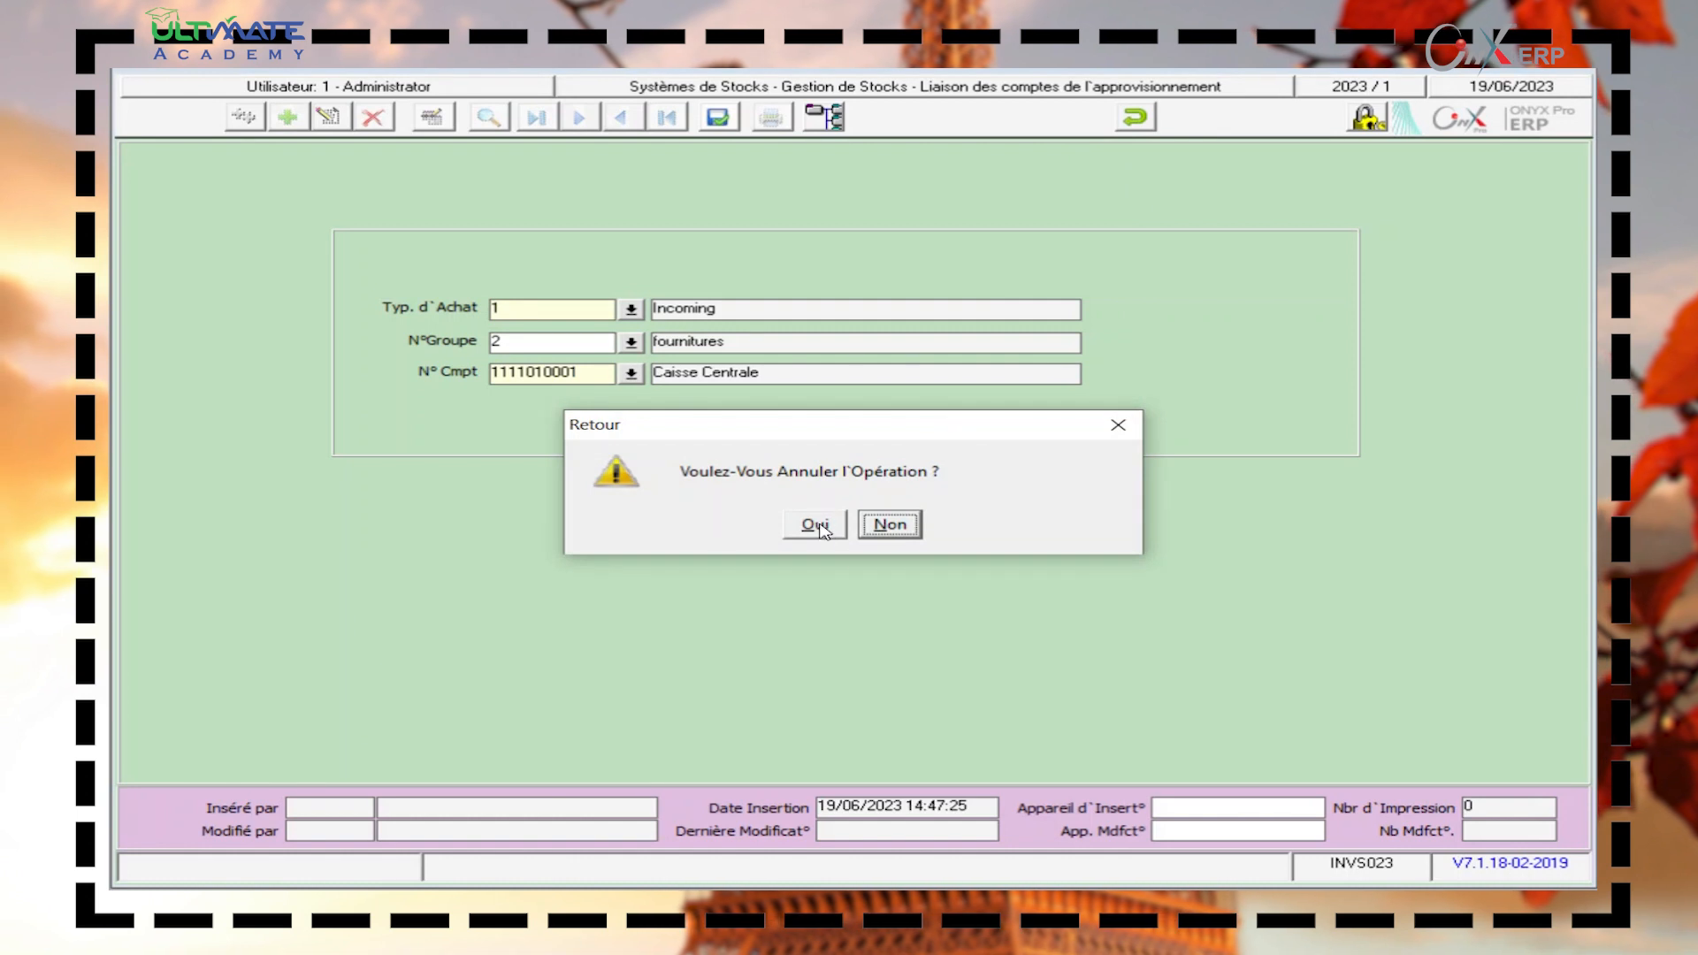
pyautogui.click(815, 525)
pyautogui.press('Return')
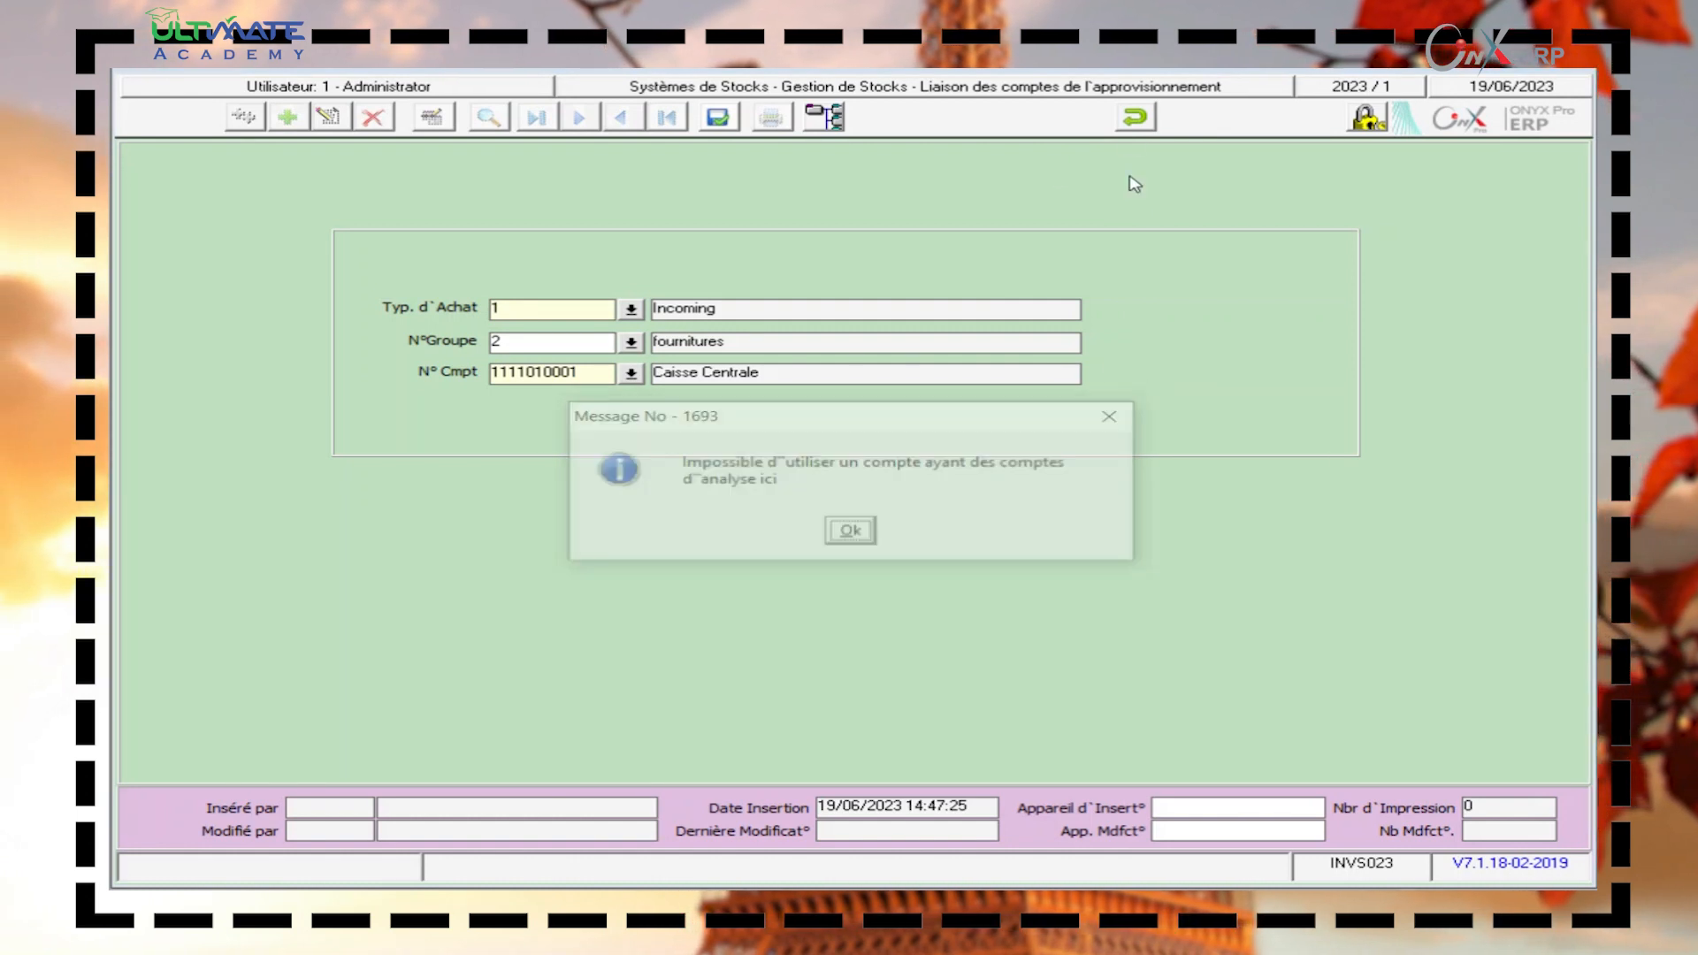
pyautogui.click(861, 535)
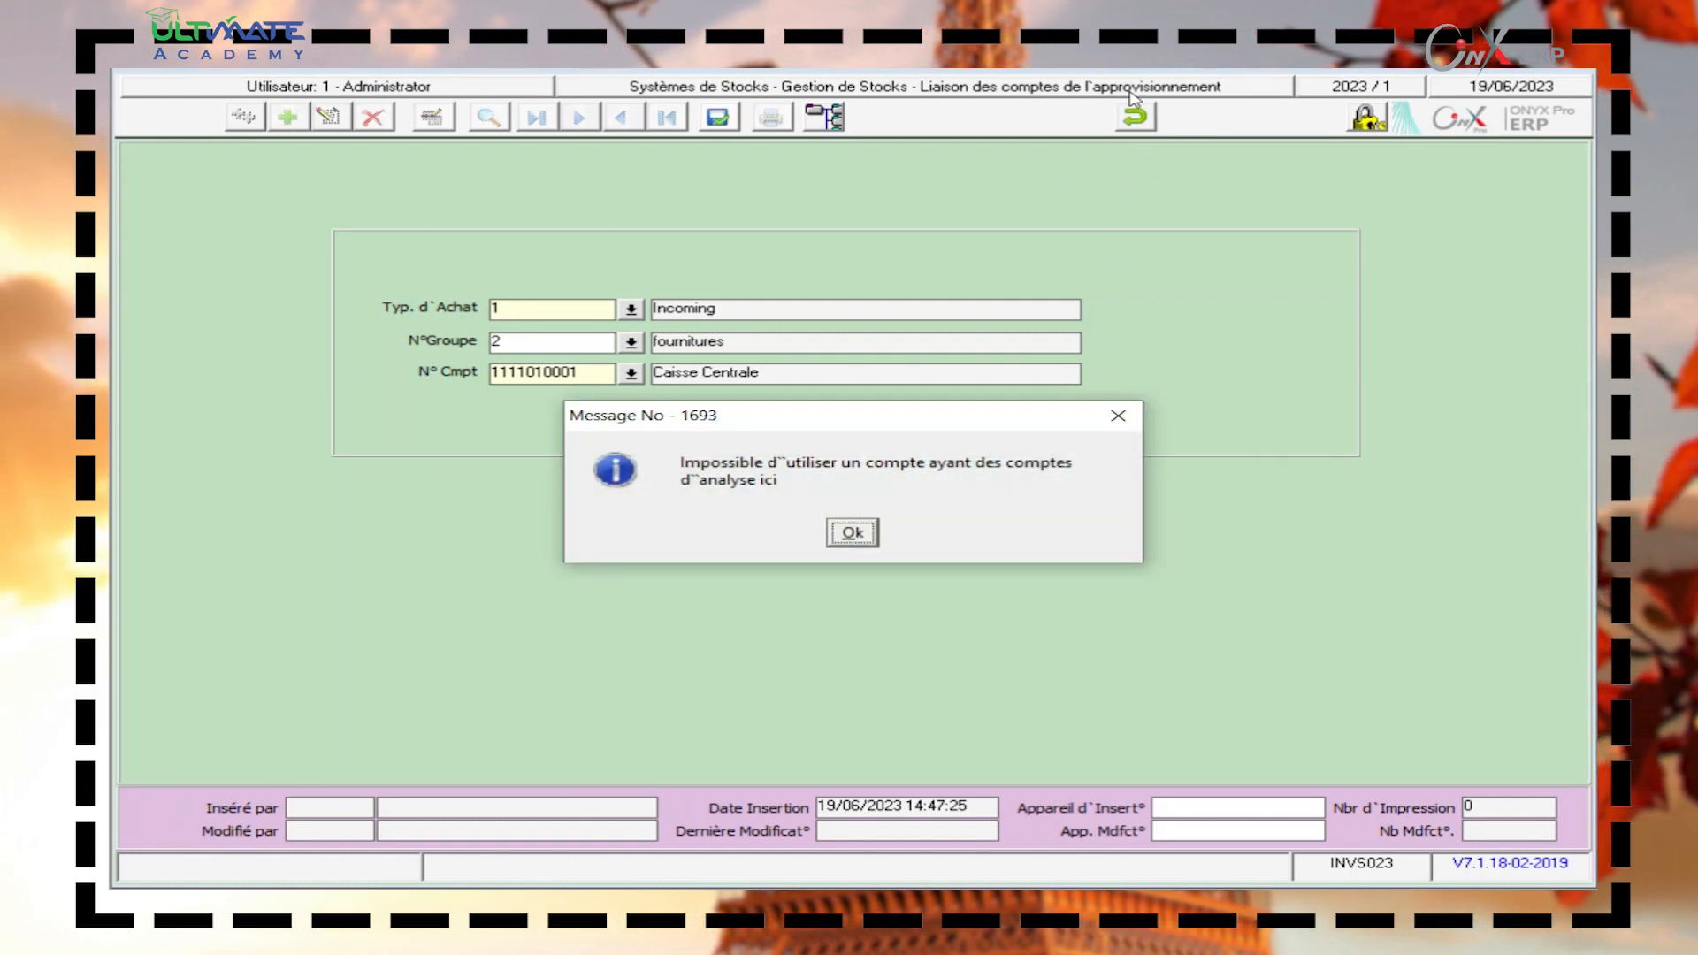
pyautogui.click(1118, 416)
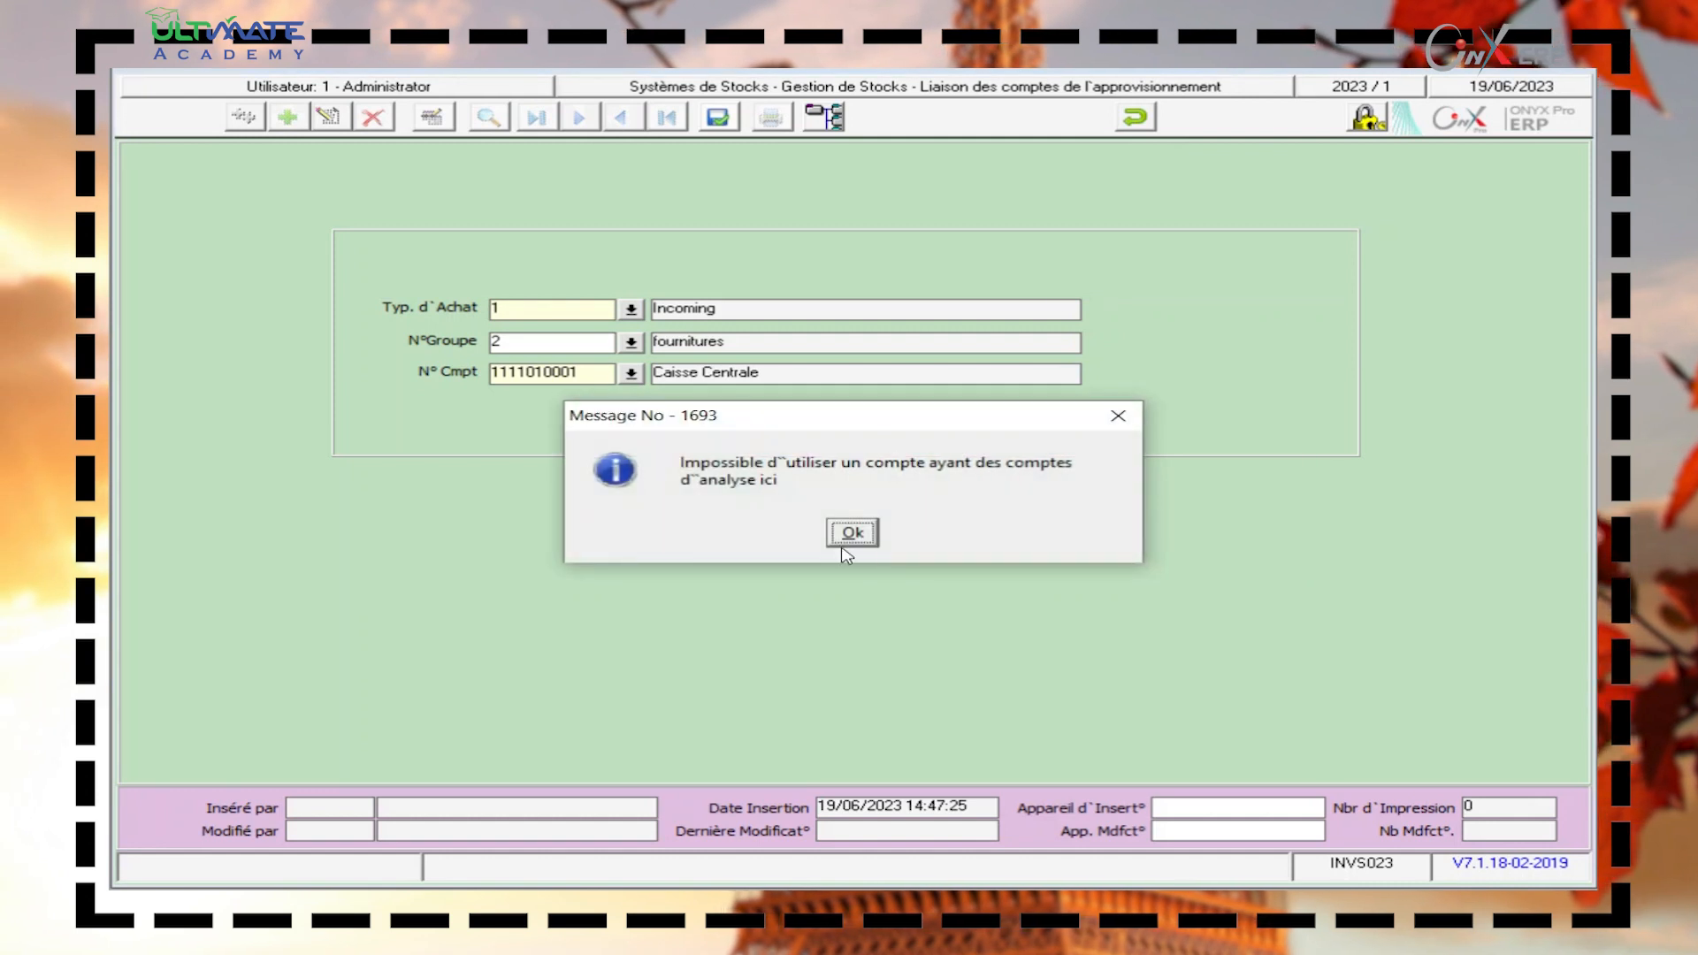
pyautogui.click(849, 538)
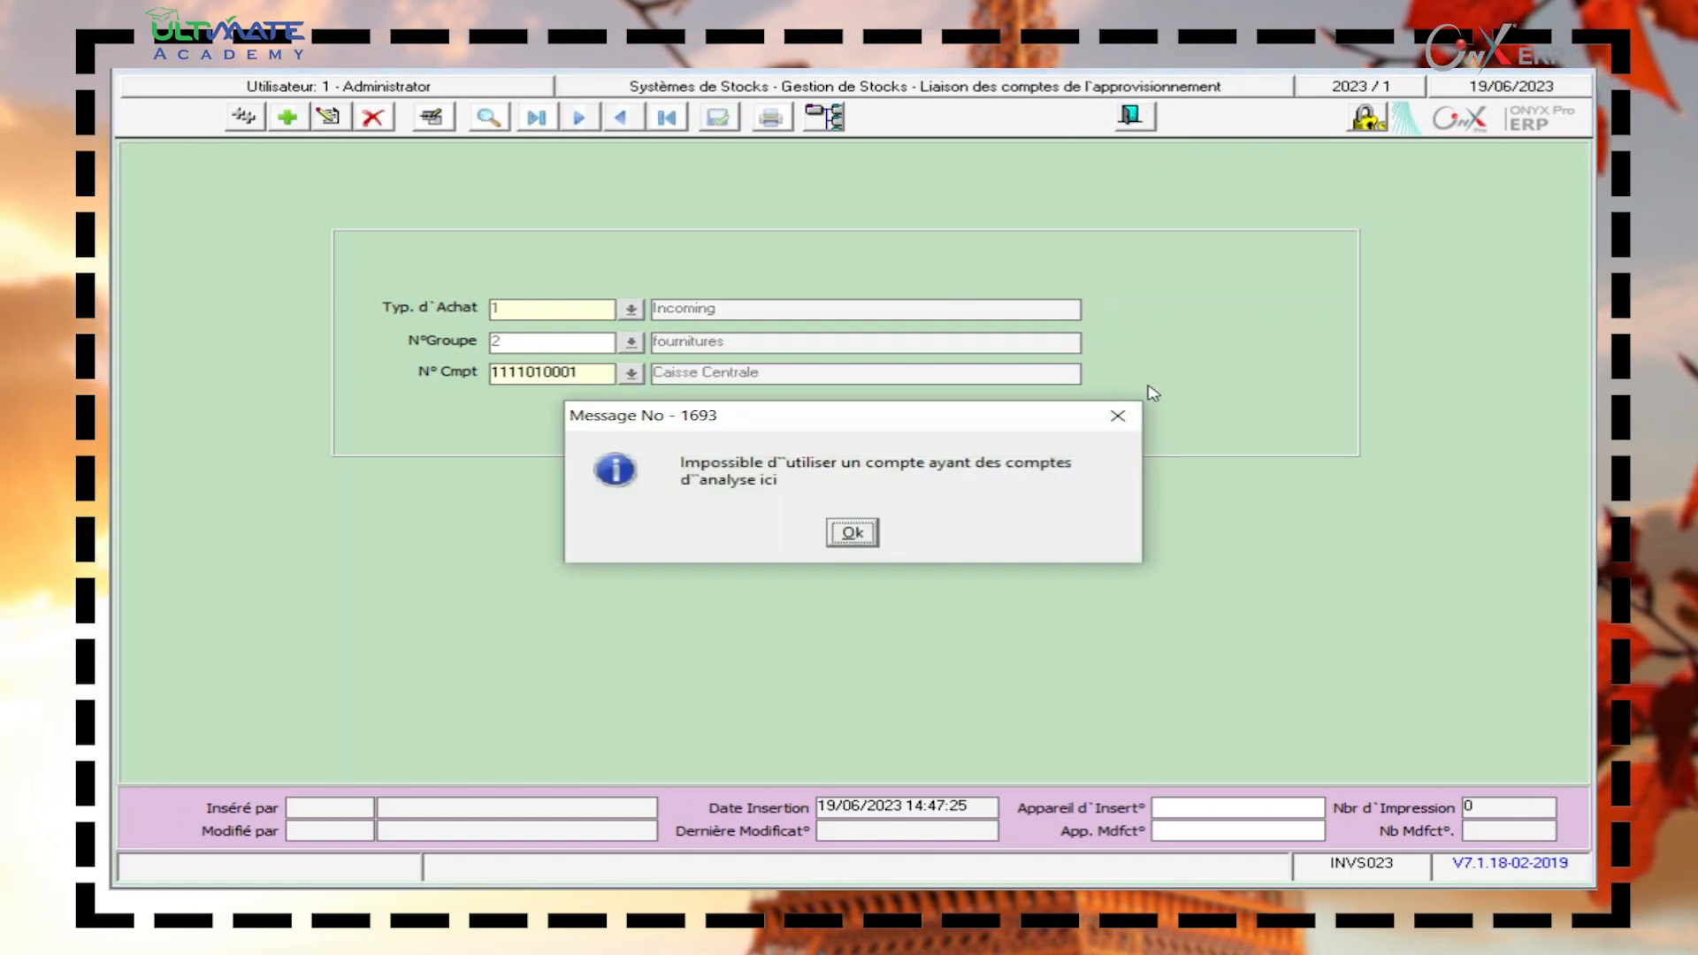
pyautogui.click(852, 532)
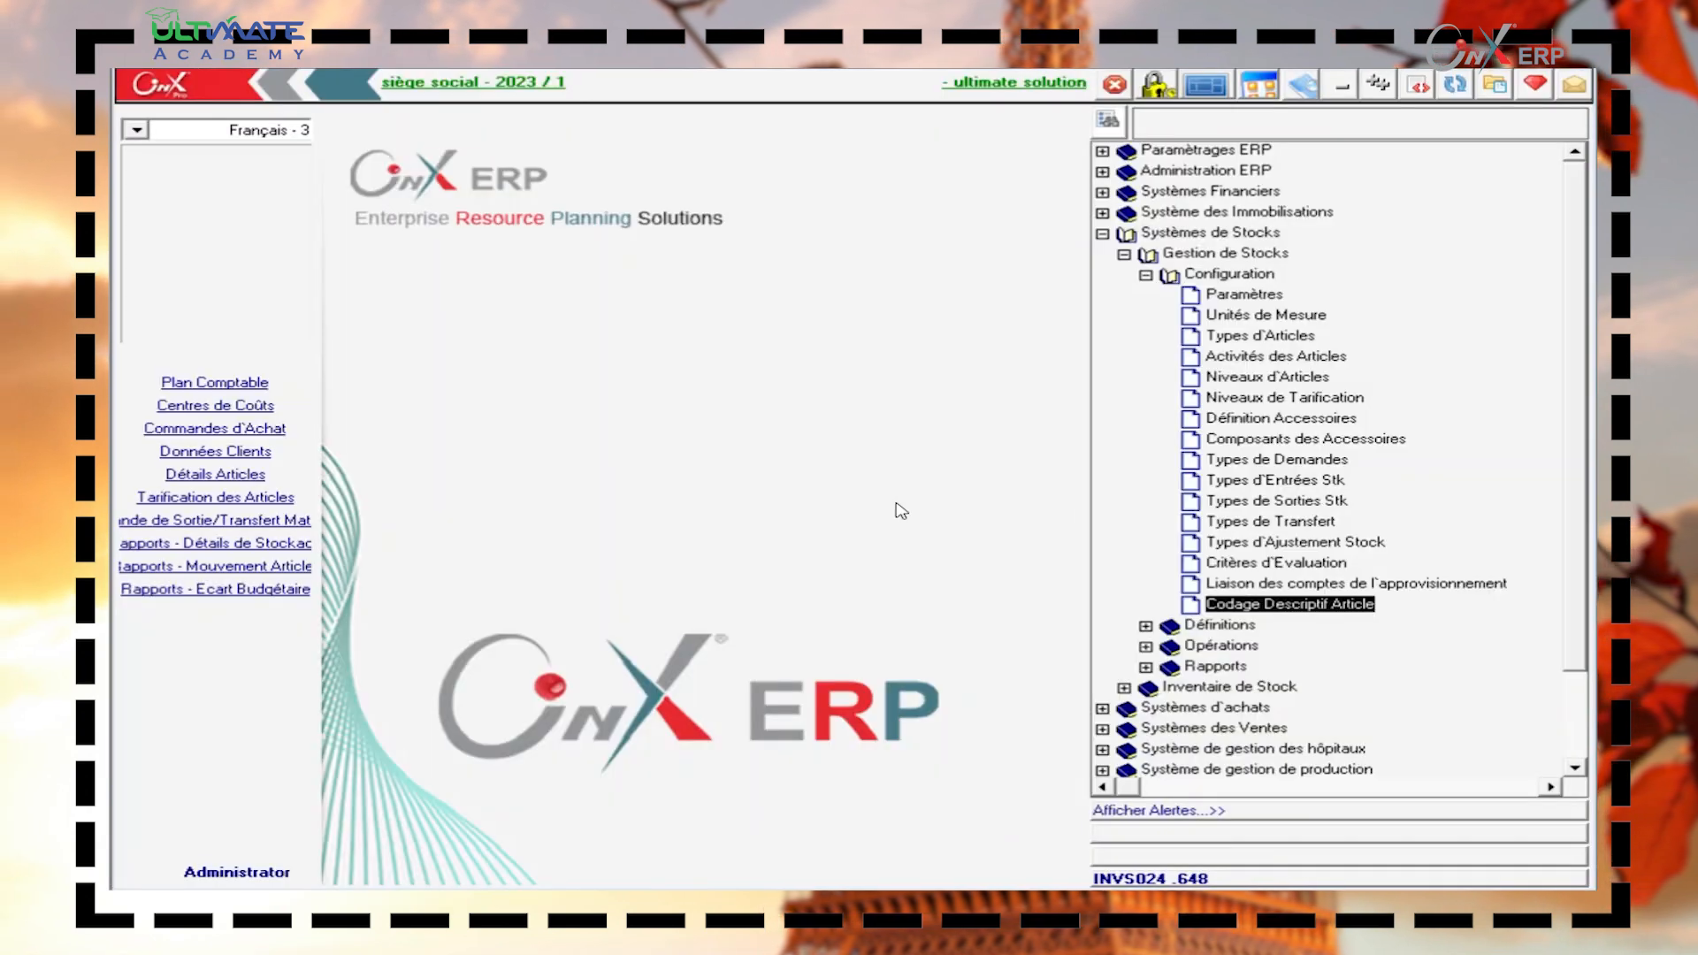
# Open Codage Descriptif Article and start a new coding line for article 4, "fromage".
pyautogui.doubleClick(1284, 609)
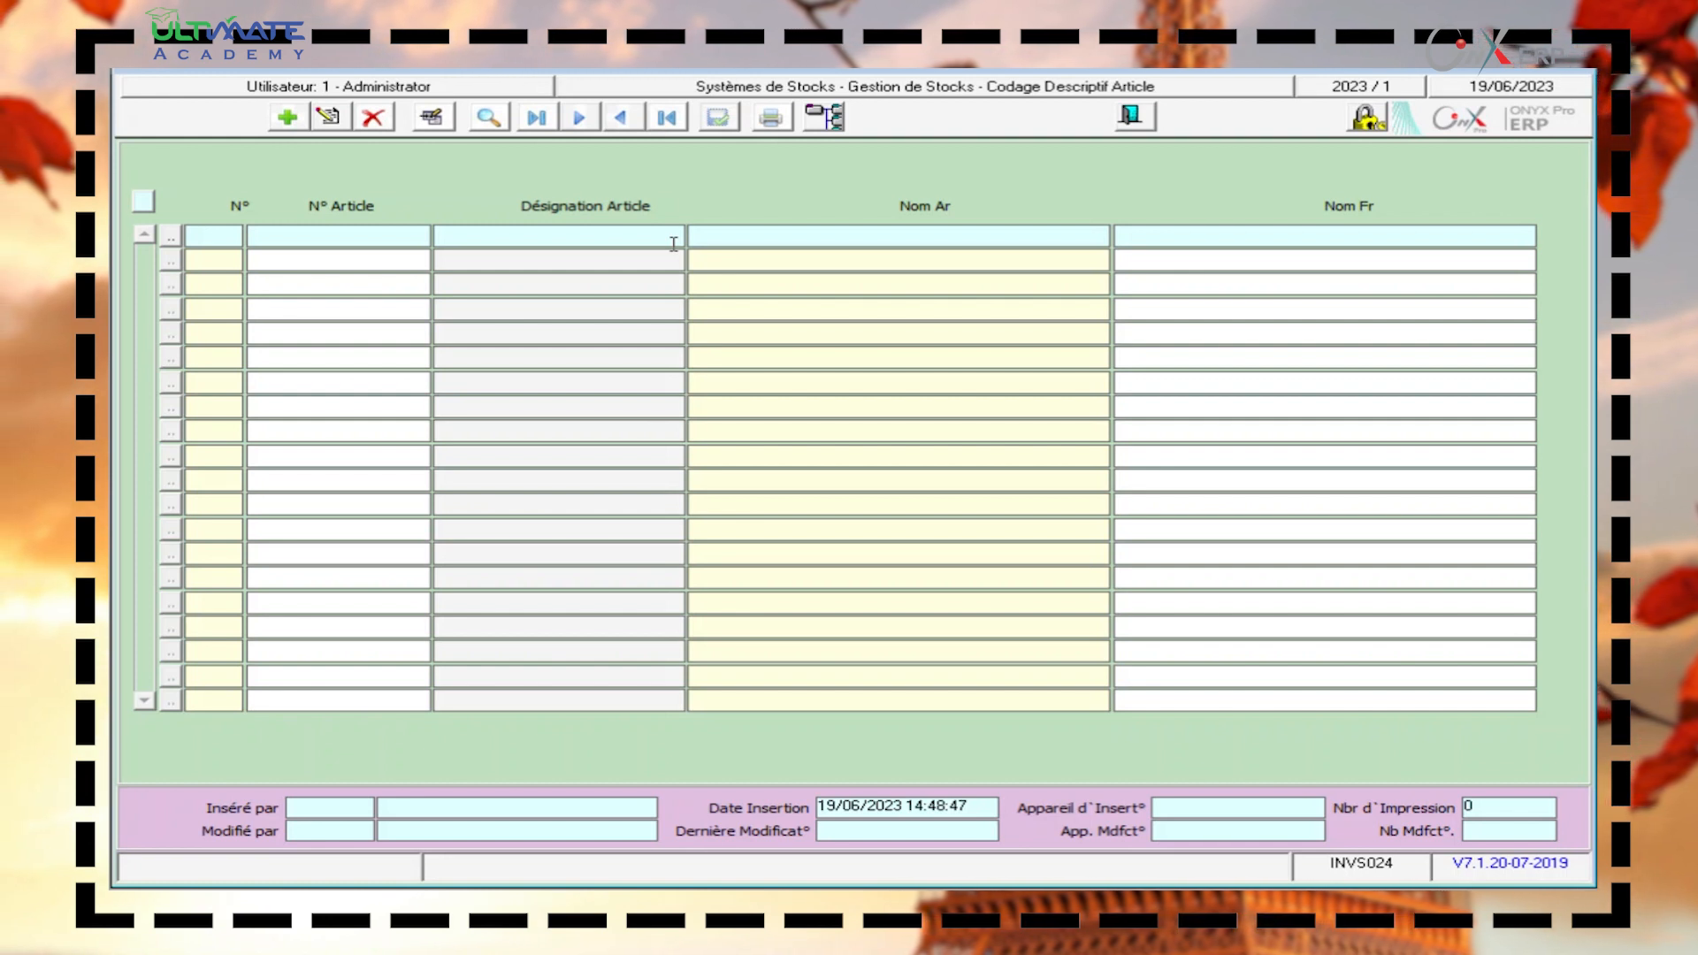
pyautogui.click(284, 120)
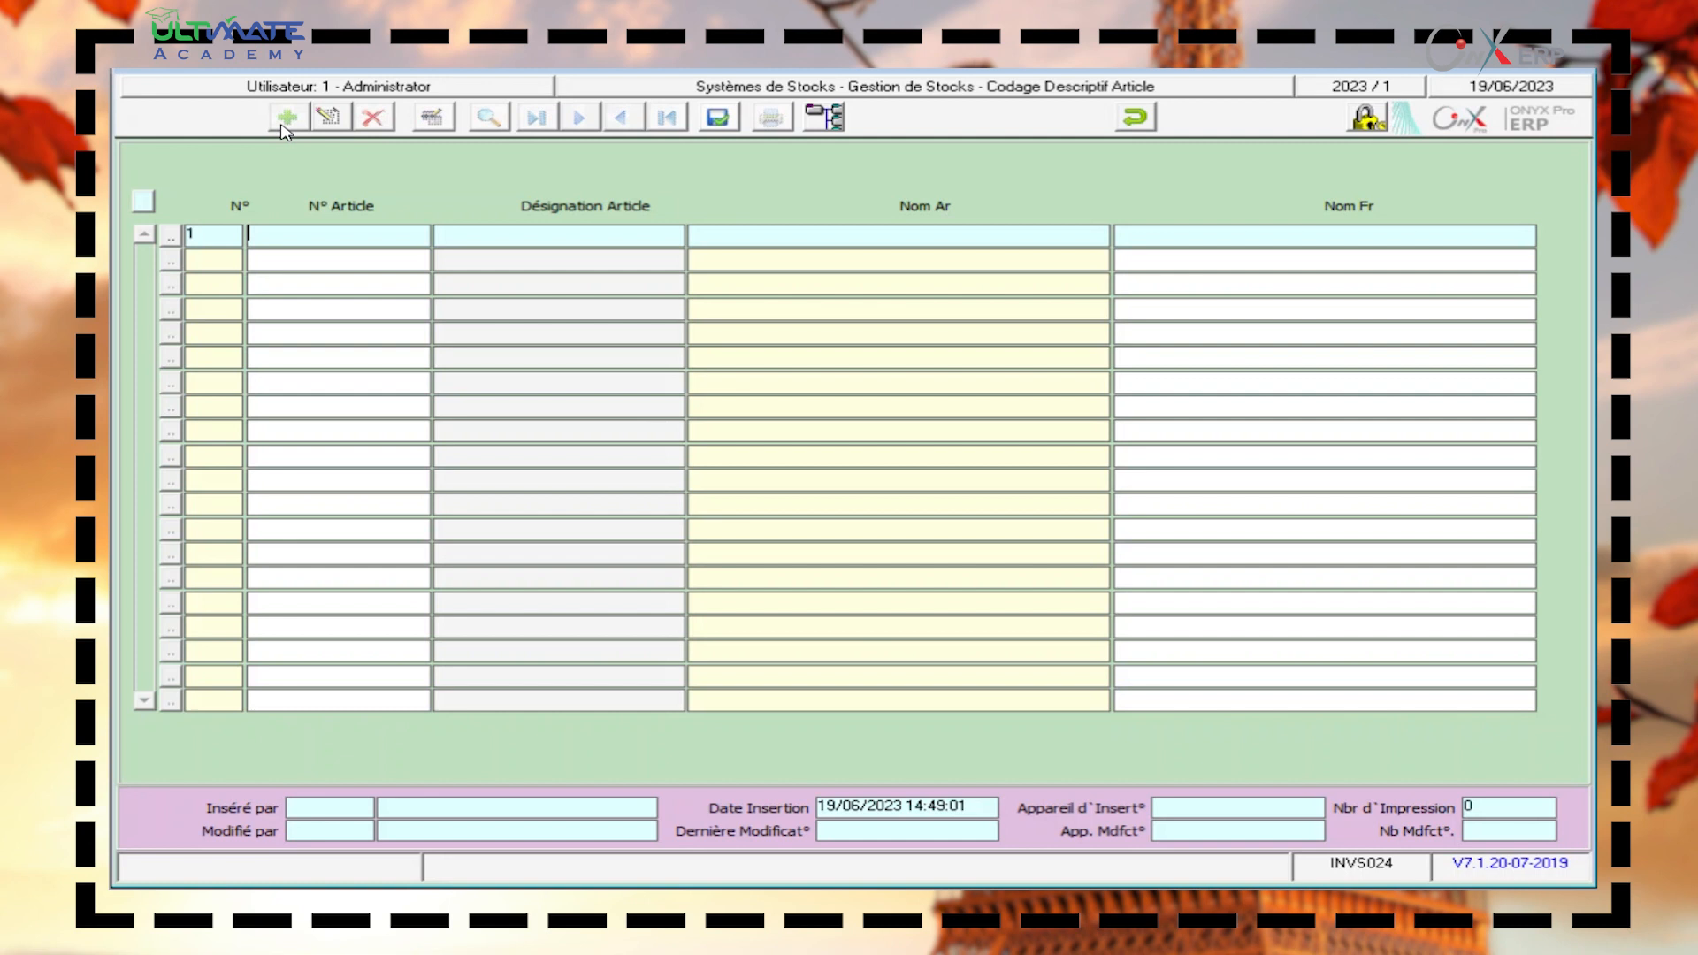
pyautogui.doubleClick(299, 237)
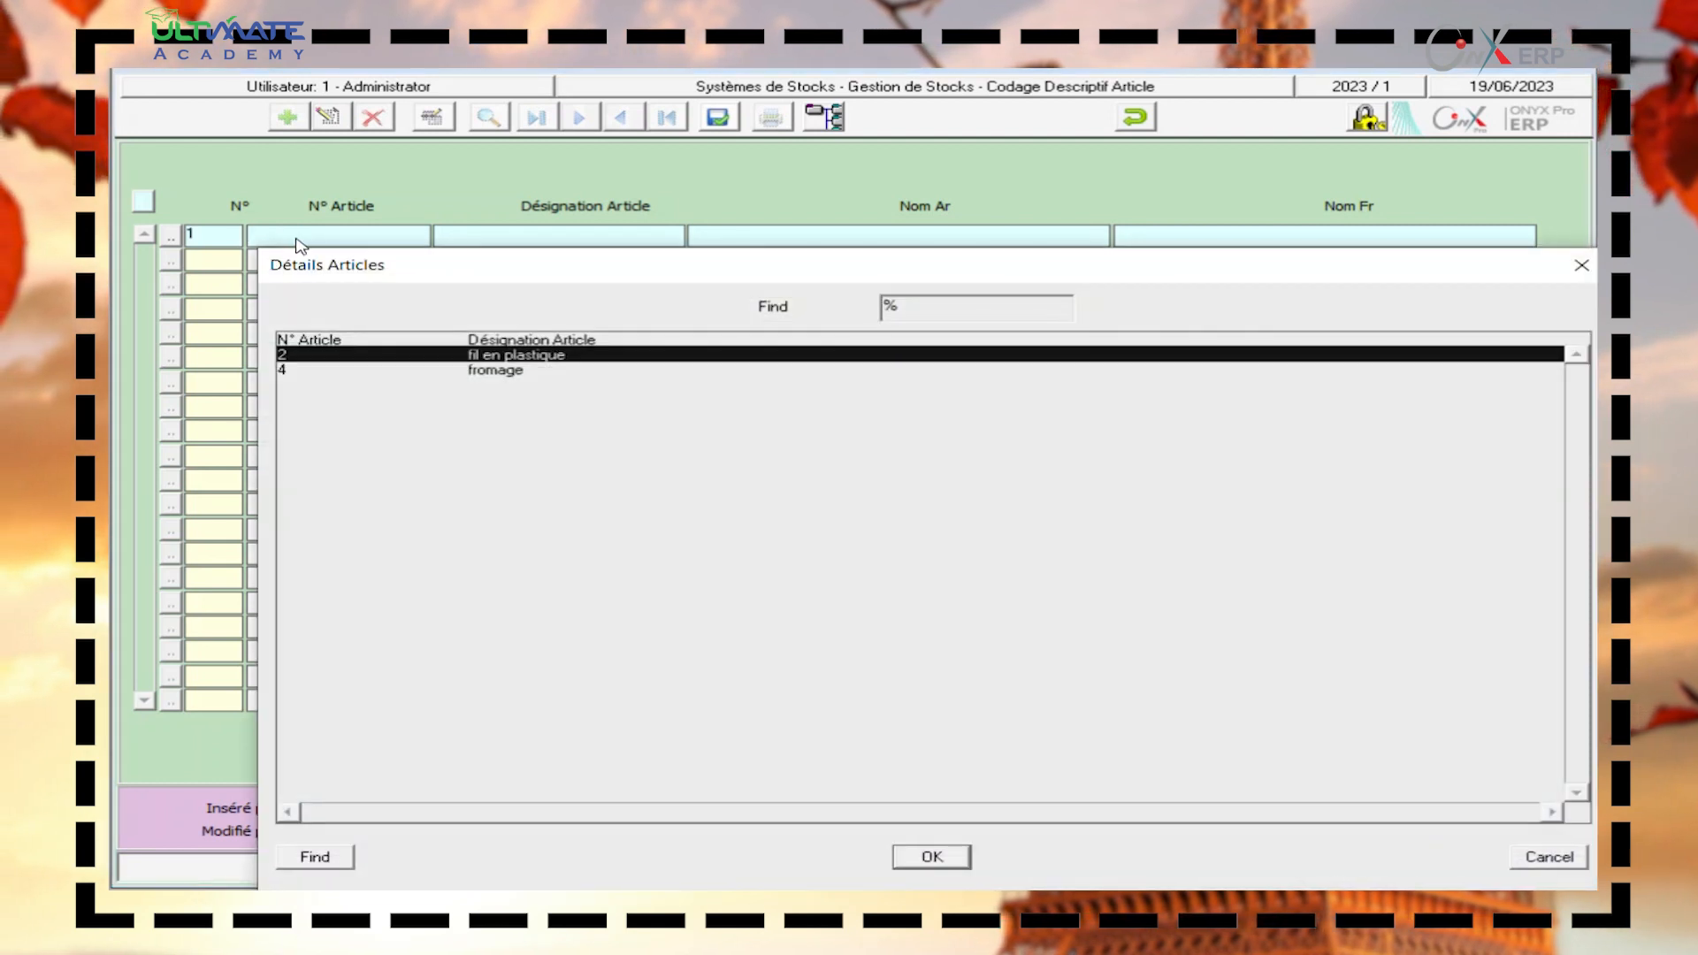
pyautogui.doubleClick(501, 370)
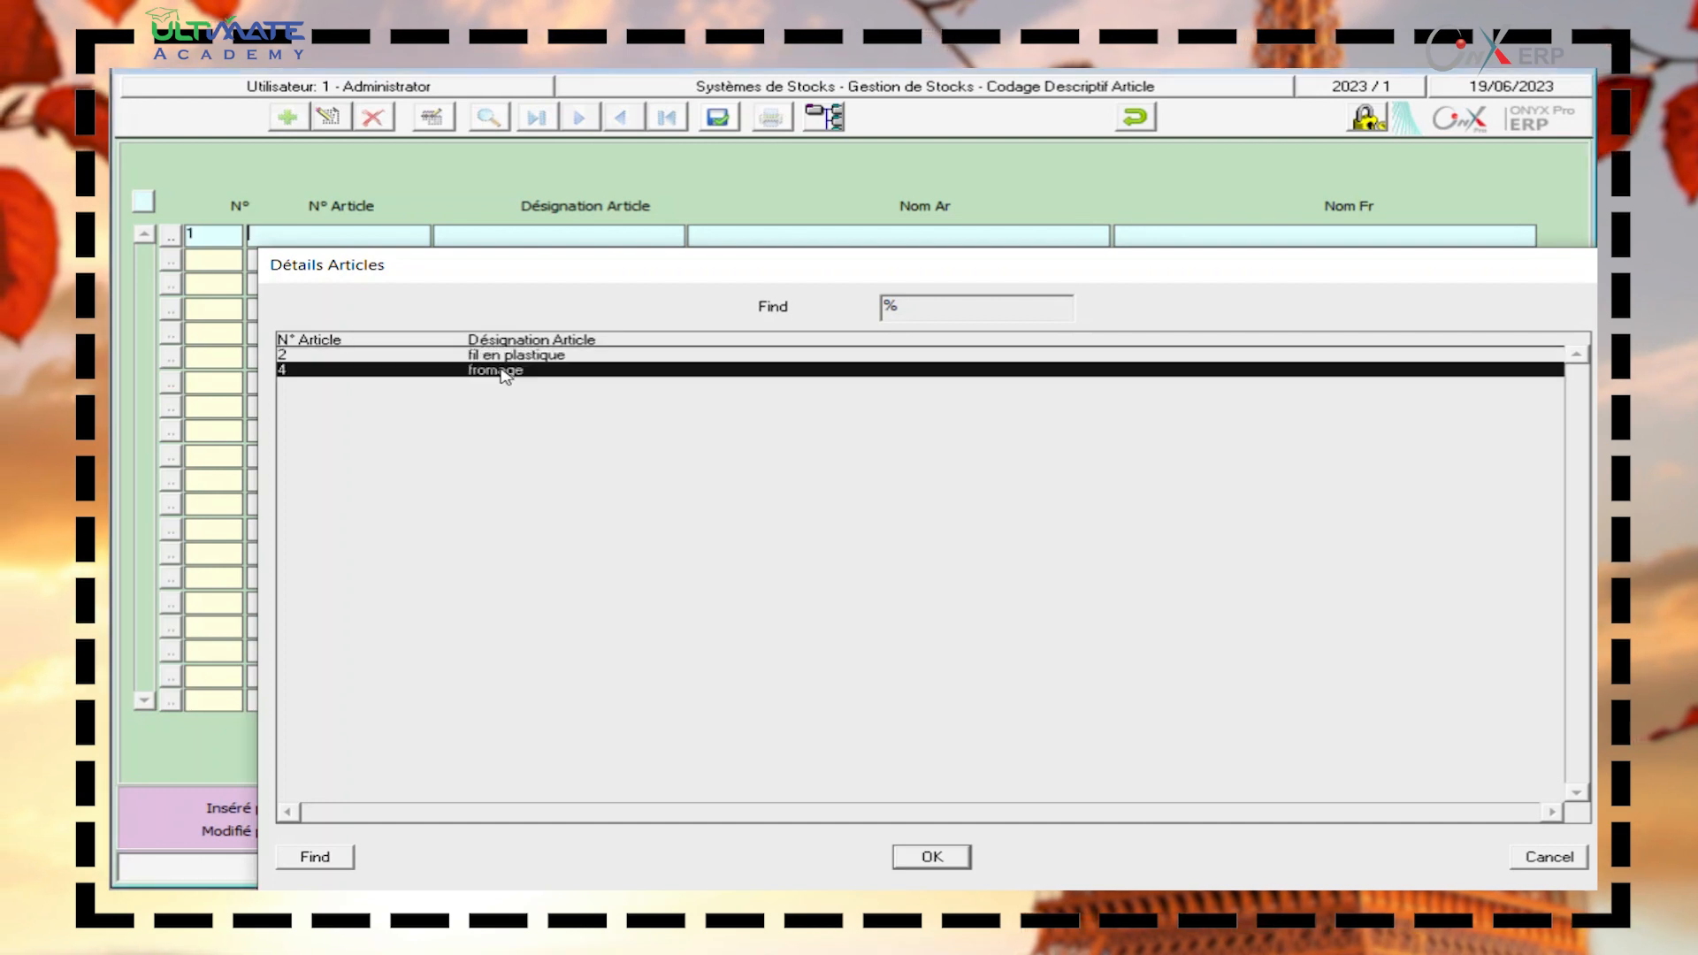
pyautogui.click(733, 236)
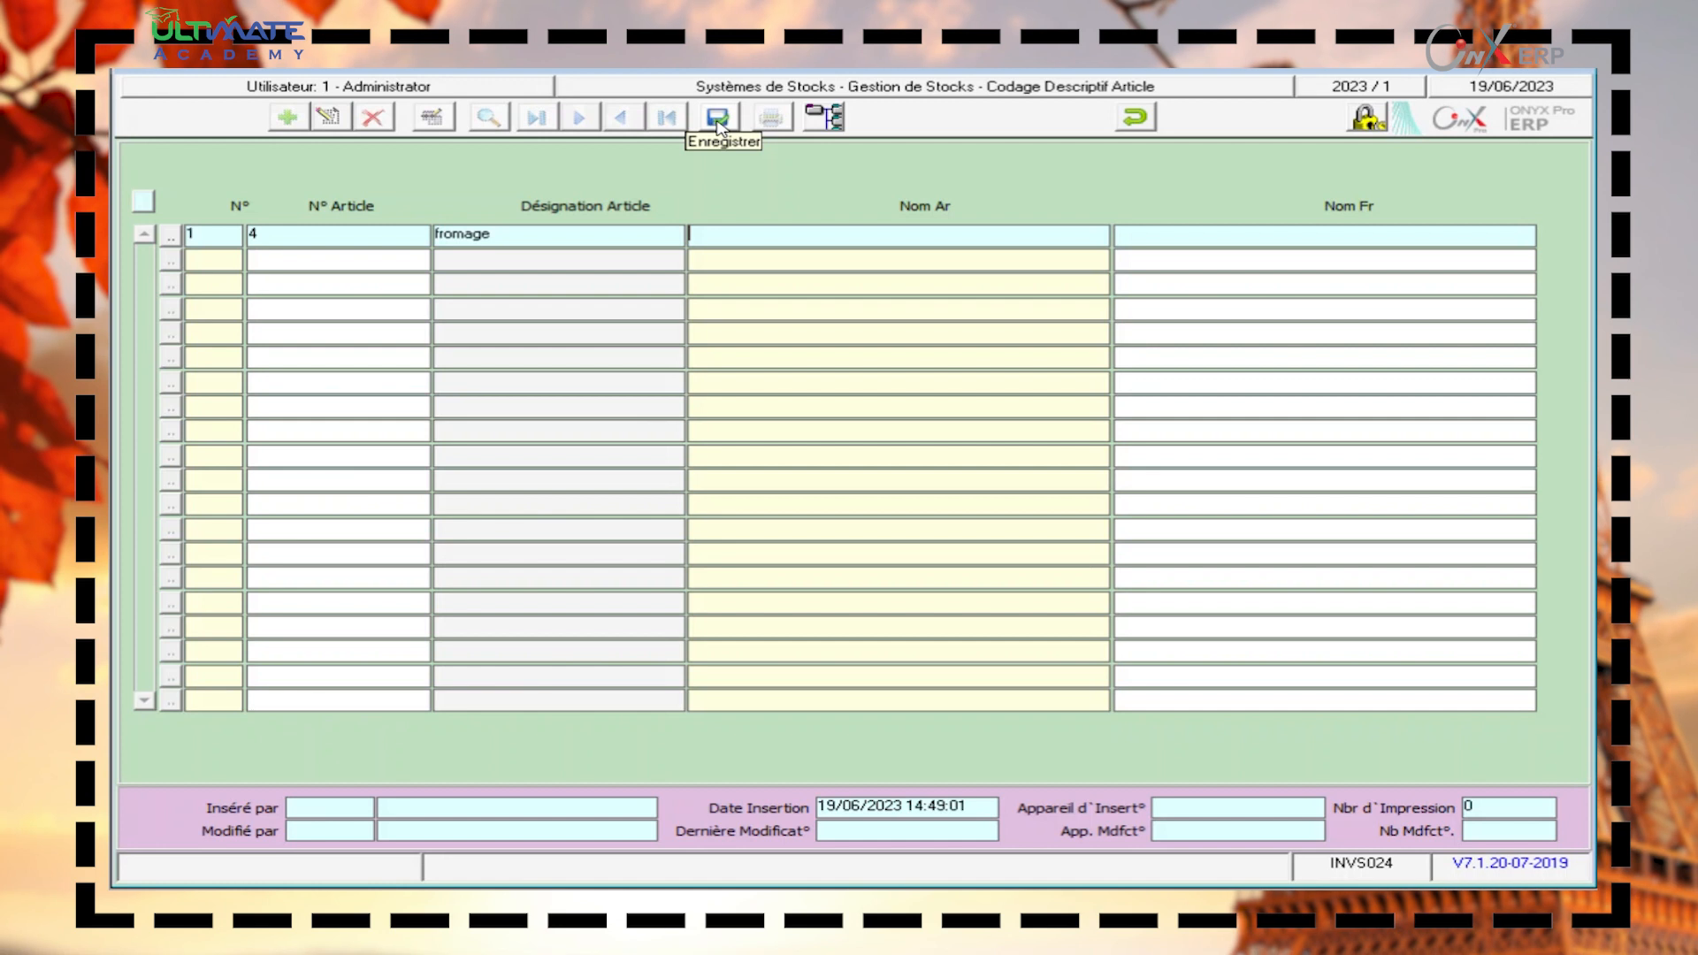
# Cancel the unsaved descriptive coding line for the article and leave the Codage Descriptif Article form.
pyautogui.click(1135, 116)
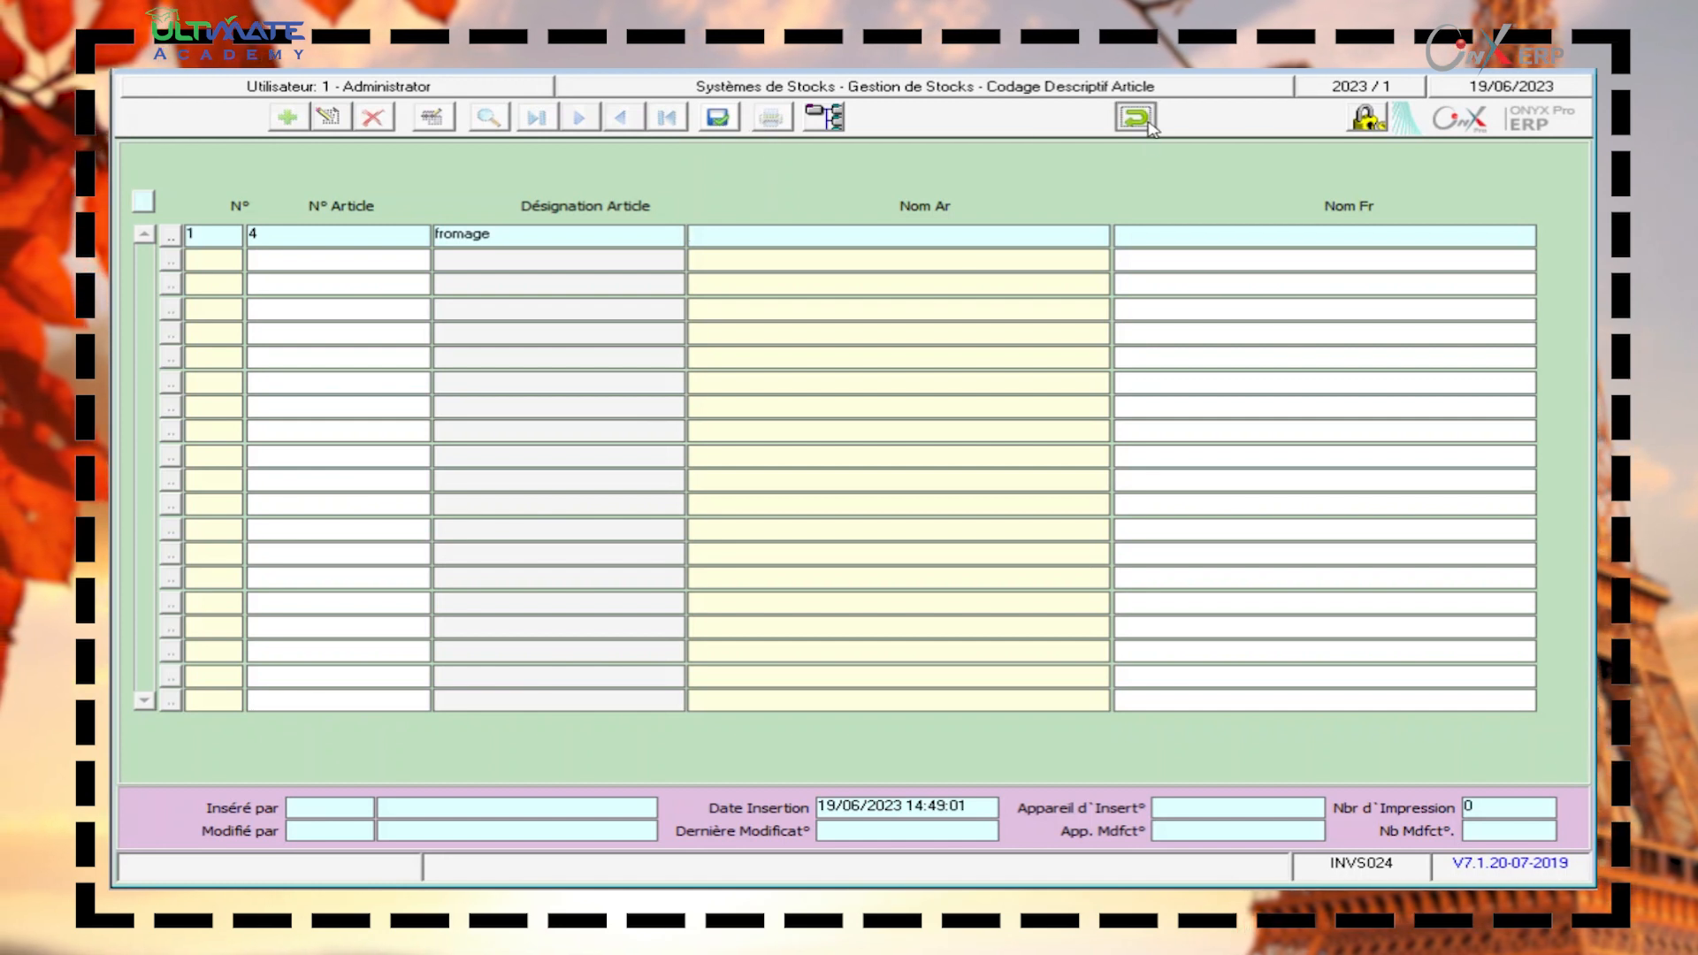
pyautogui.click(843, 527)
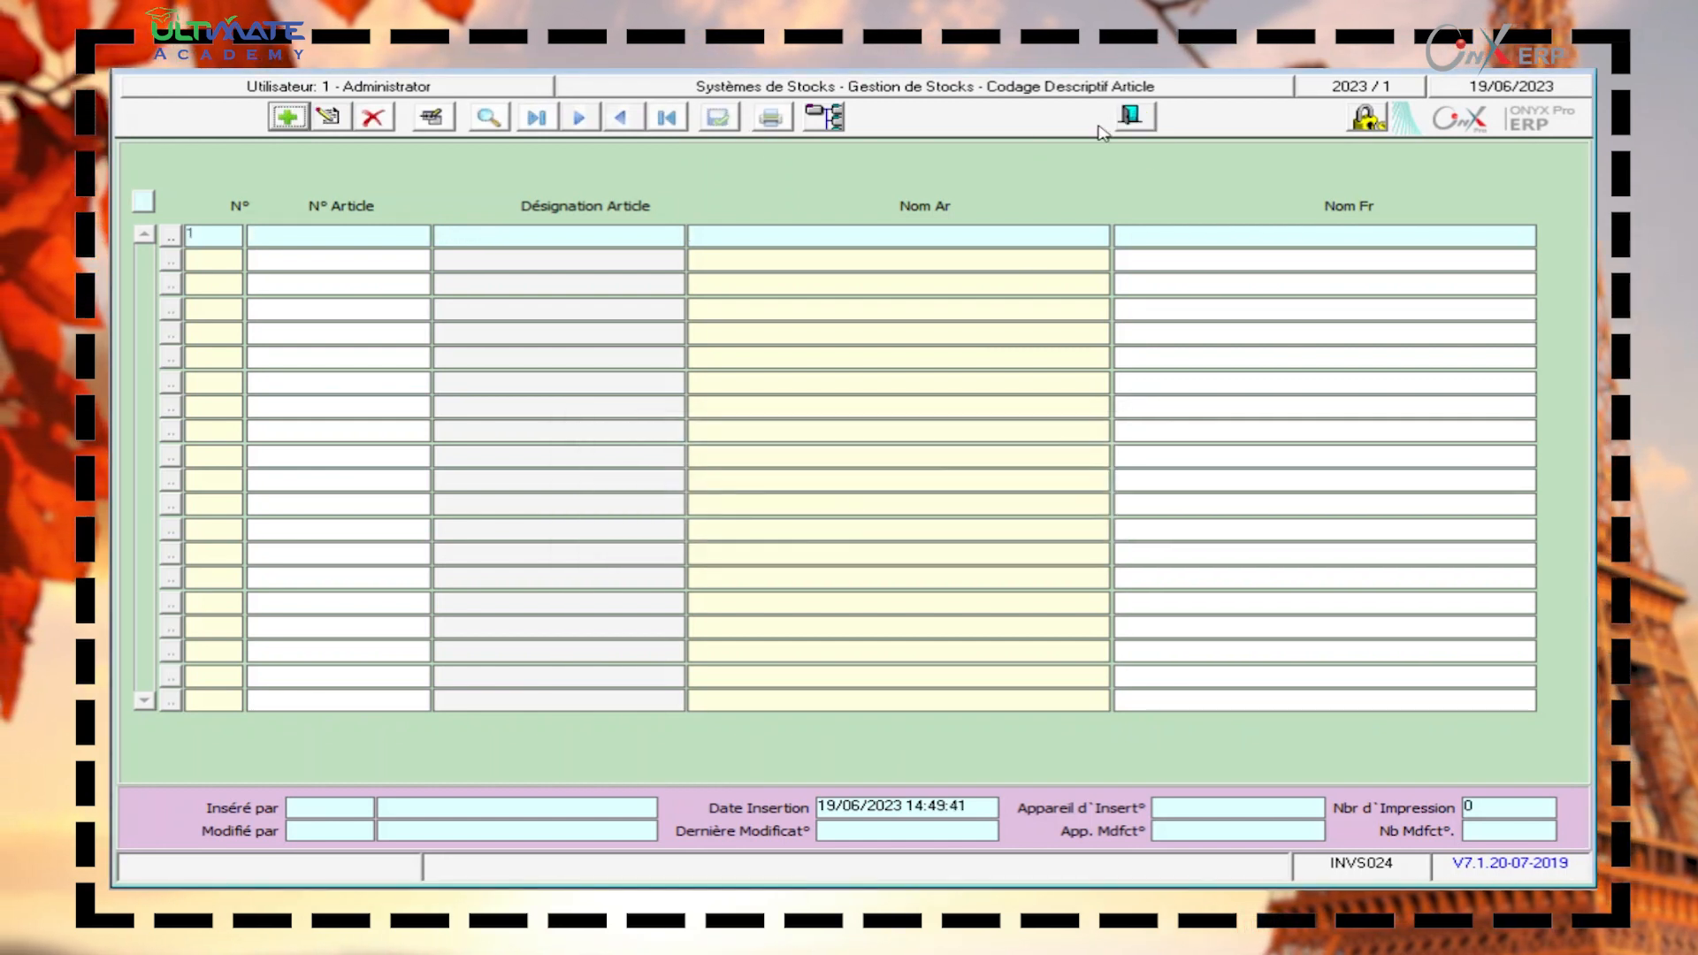
pyautogui.click(1132, 119)
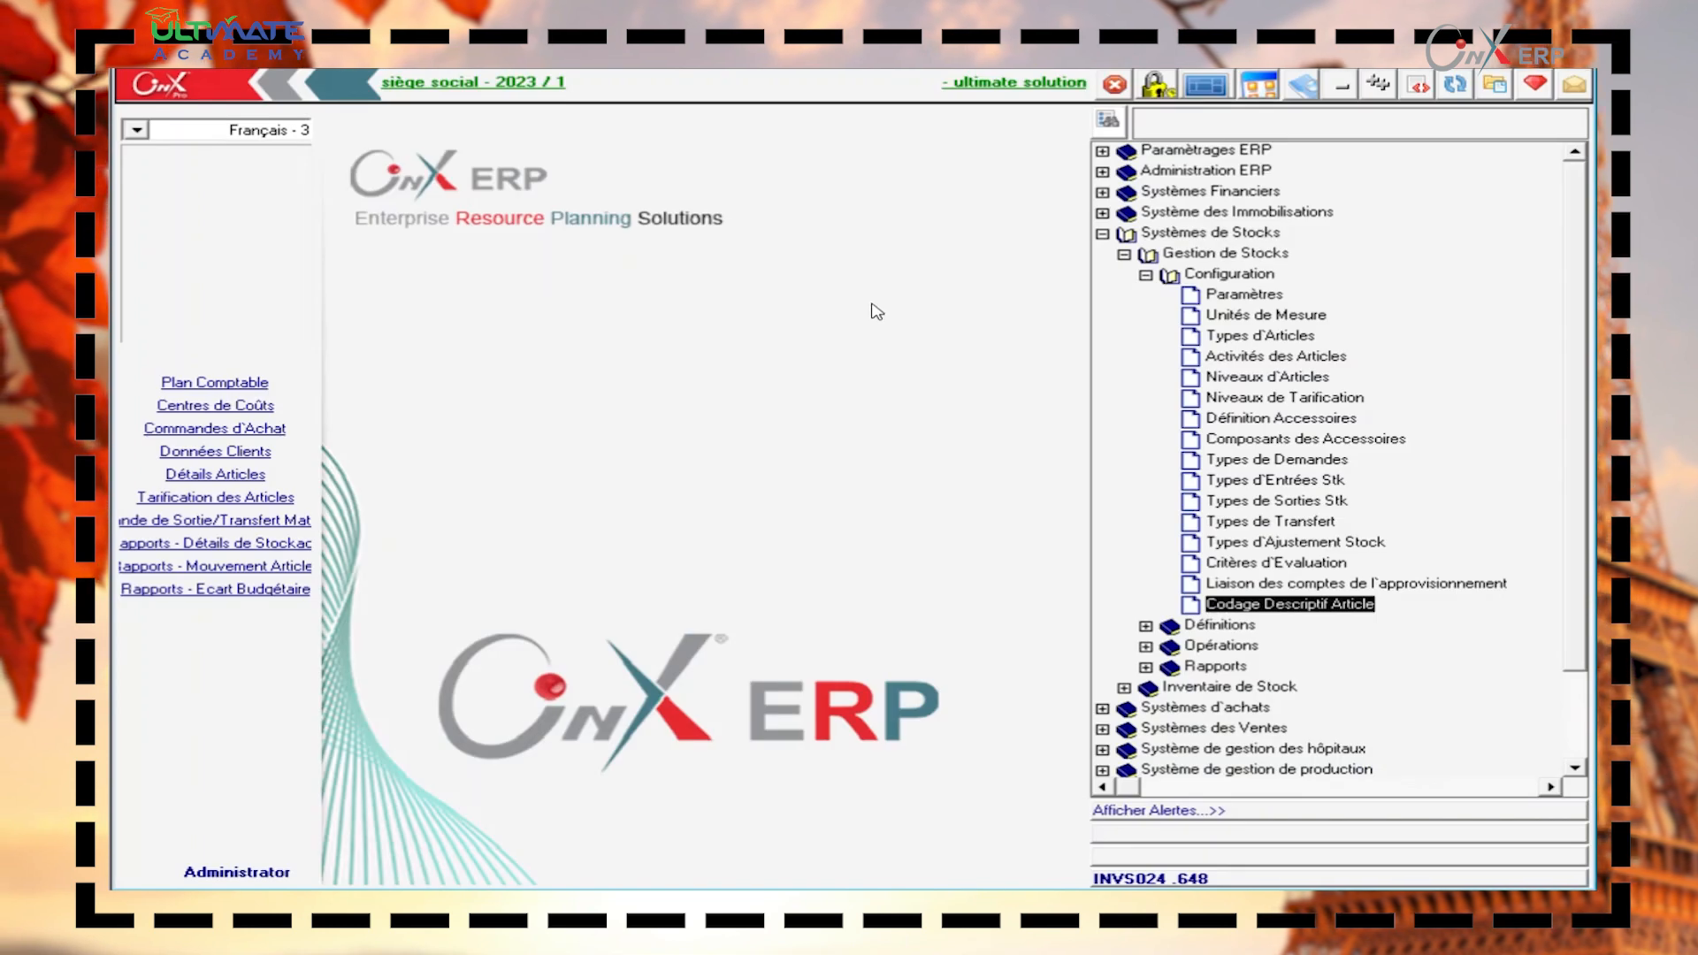